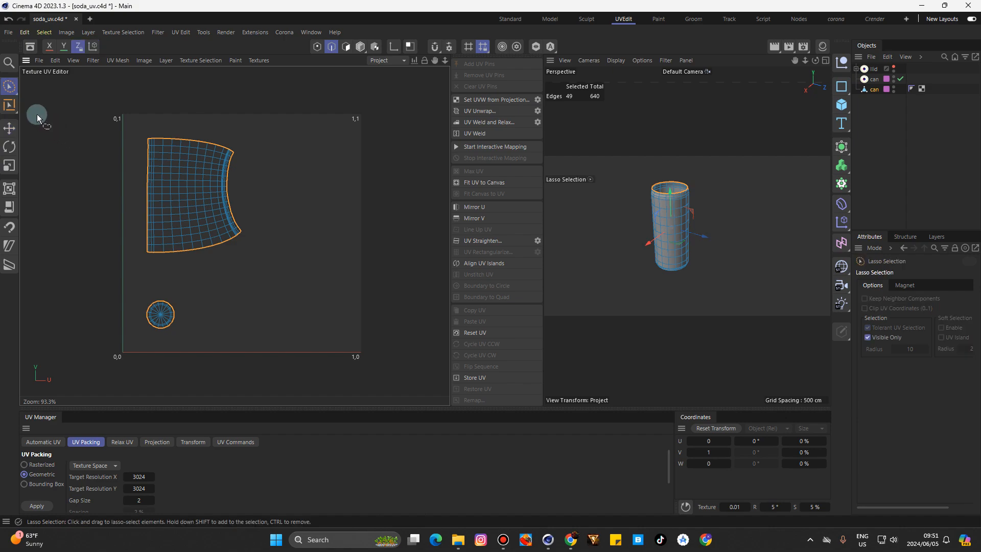
click(9, 87)
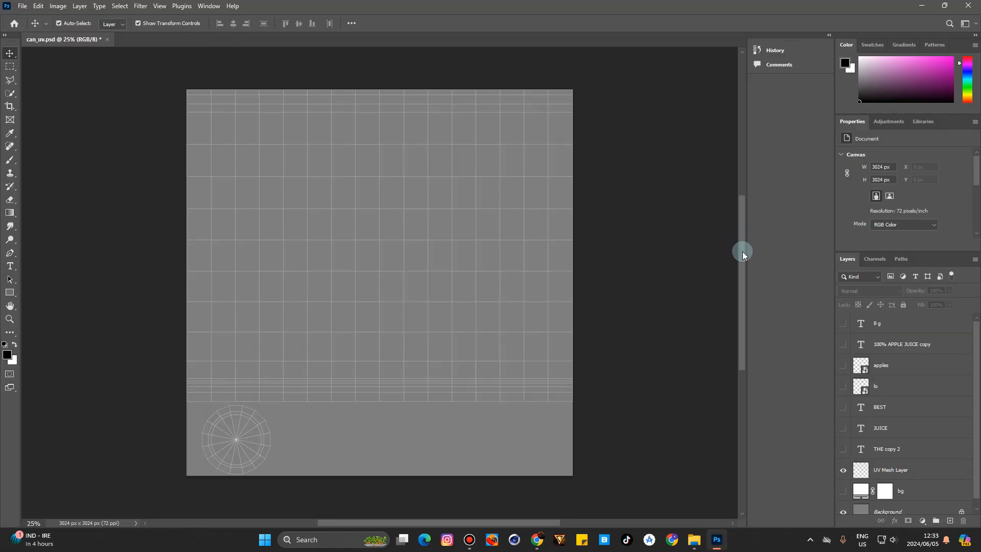
mouse_move(743, 251)
mouse_down()
mouse_move(741, 278)
mouse_move(738, 250)
mouse_up()
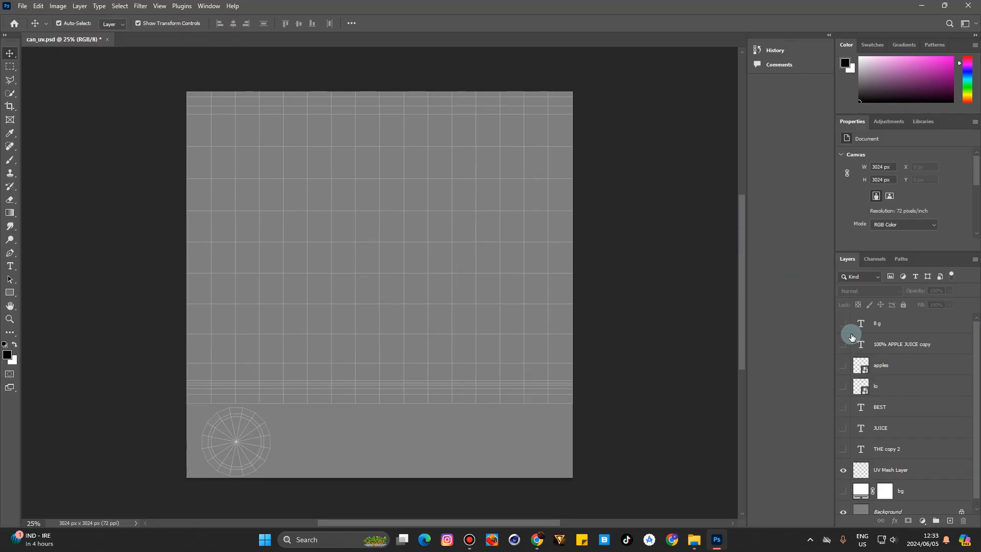
drag(842, 325, 844, 450)
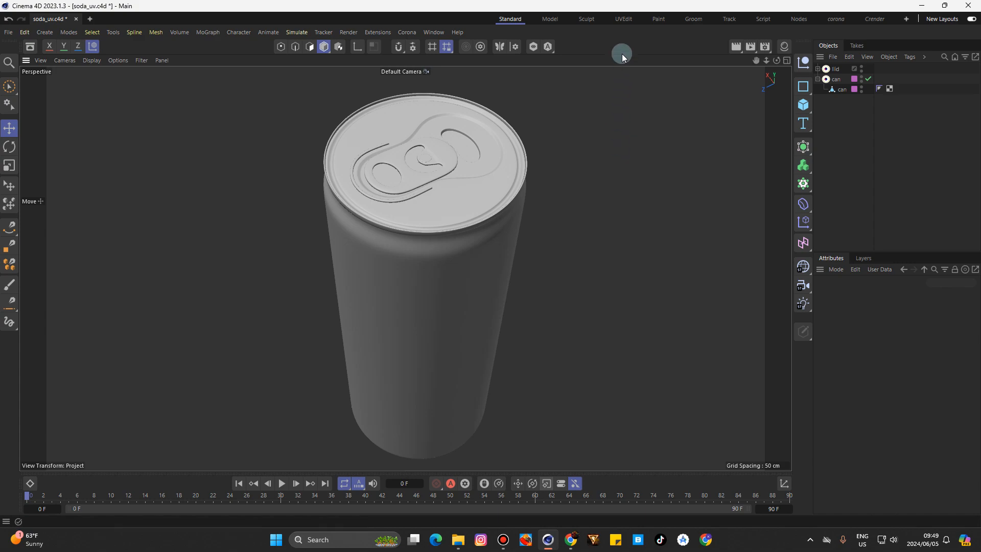
- Switch to the UV editing layout and enlarge the perspective view around the can
click(621, 20)
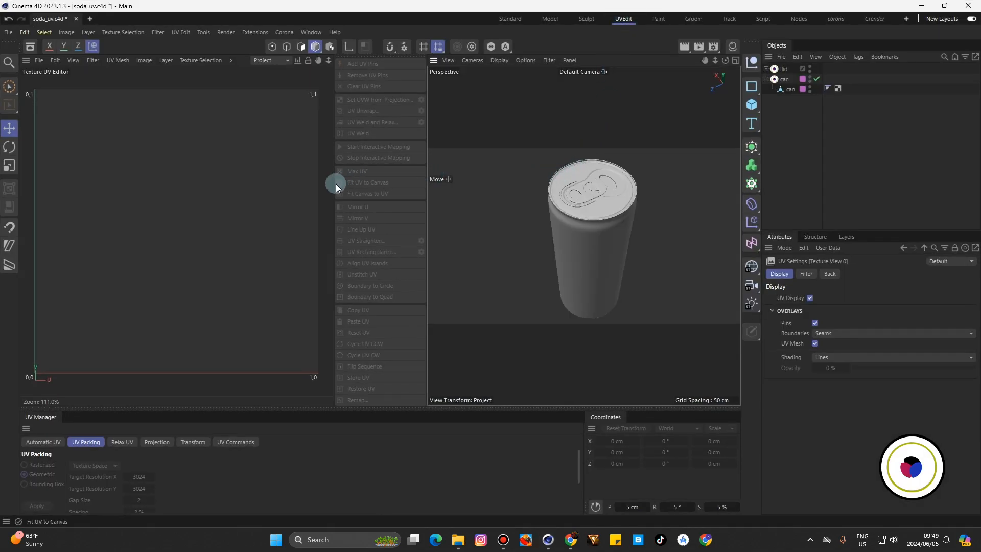
drag(332, 184, 194, 176)
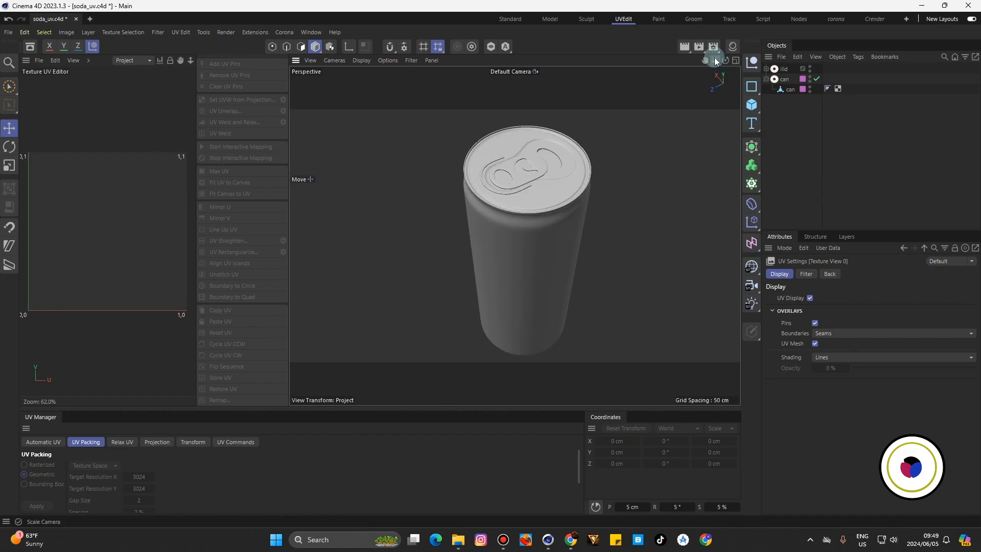
drag(715, 61, 763, 97)
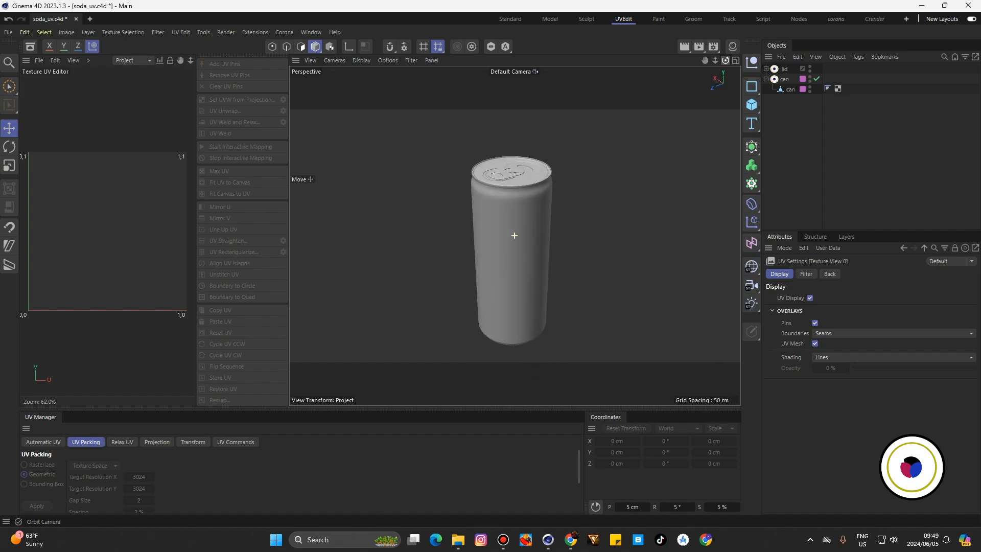
drag(726, 60, 728, 60)
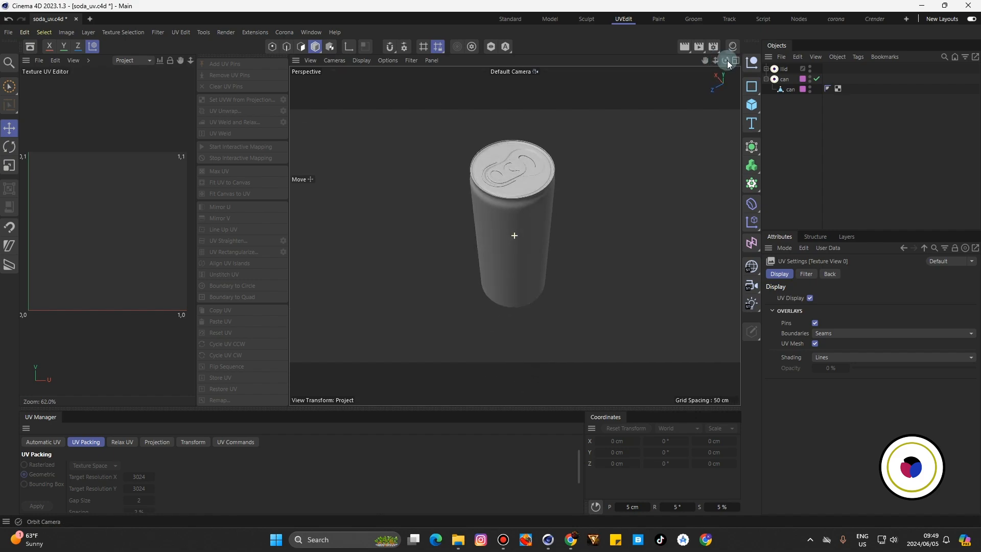
scroll(528, 174, up, 4)
scroll(529, 174, down, 4)
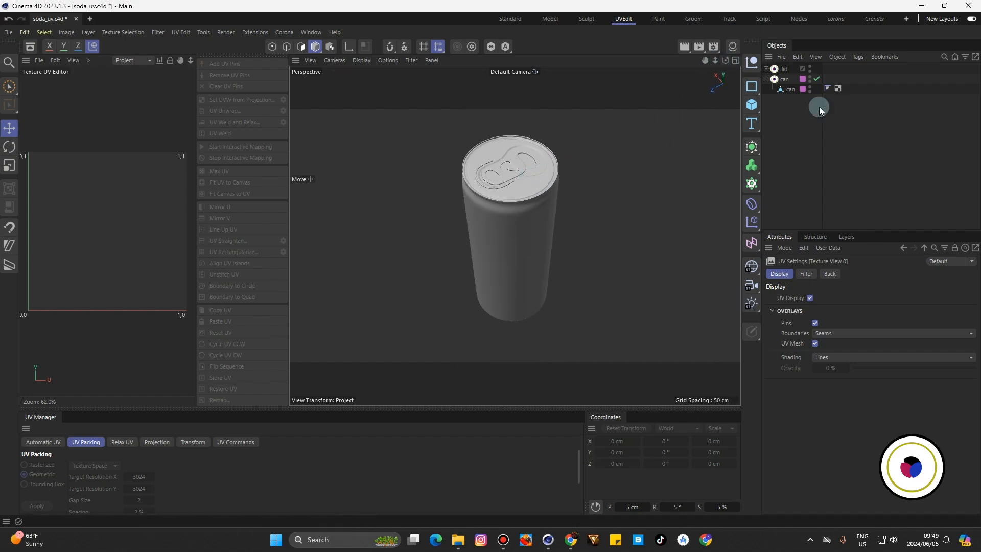
- Hide the lid in the viewport and select the can's polygon object in polygon mode
double_click(810, 66)
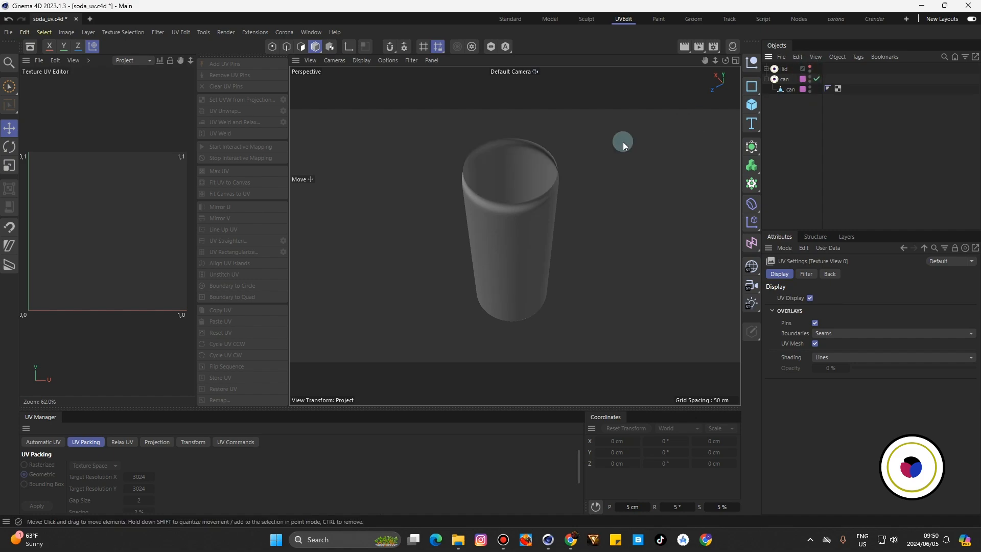
click(789, 90)
drag(788, 117, 789, 118)
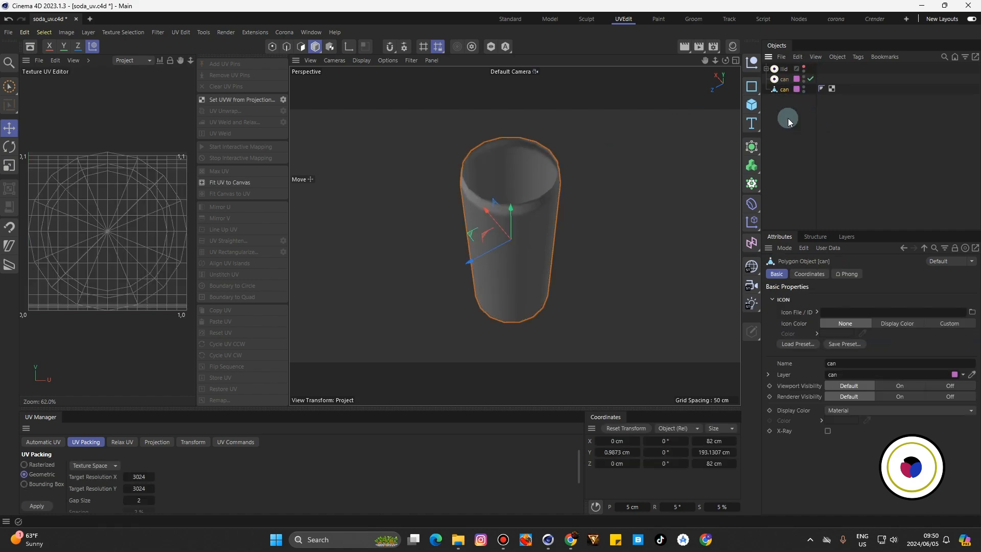
click(301, 46)
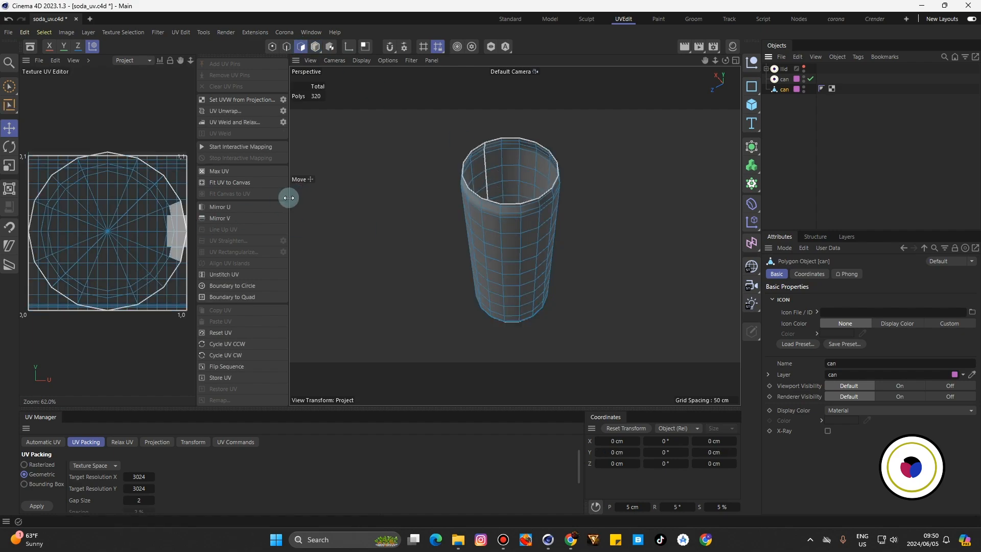
- Select all polygons of the can and reset their UVs to clear the existing layout
drag(291, 198, 433, 204)
click(154, 182)
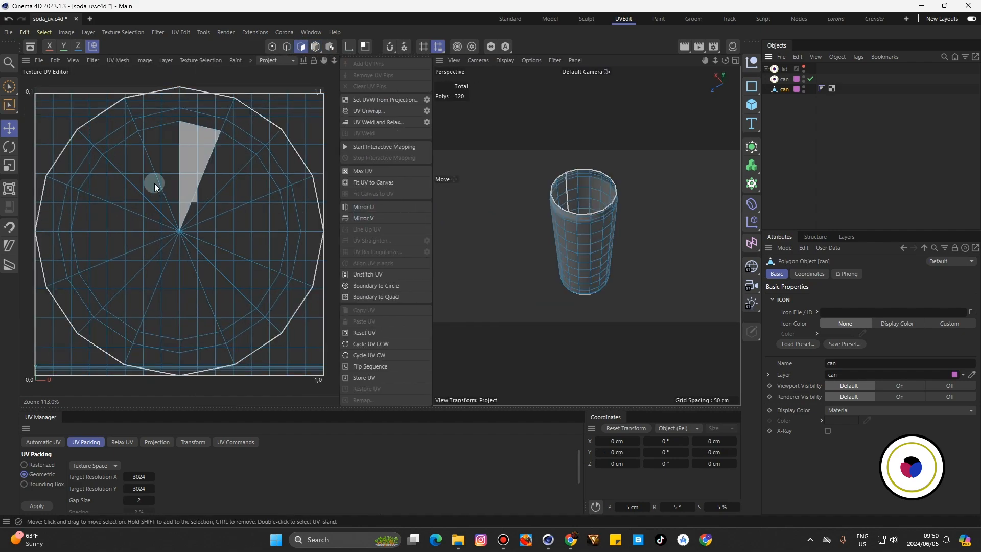
click(160, 278)
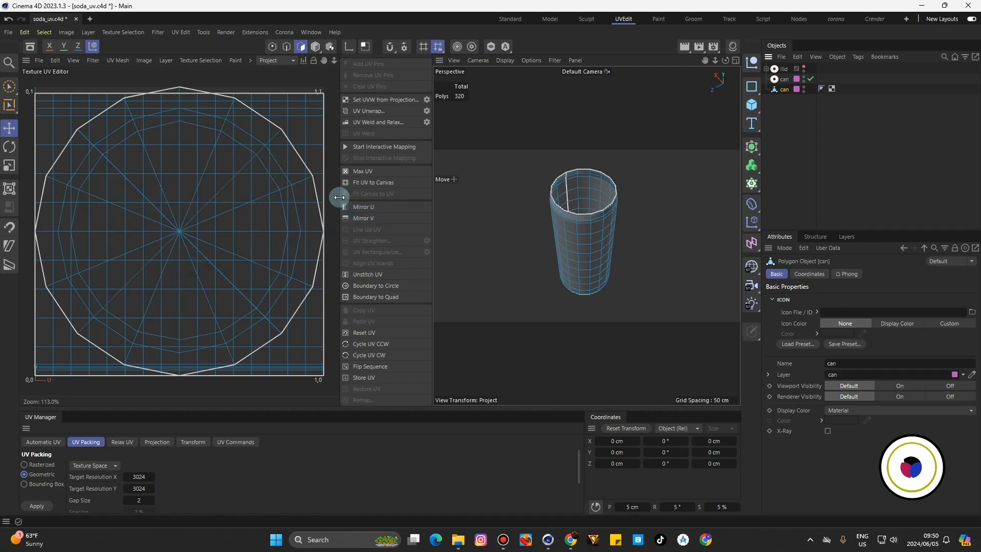
drag(339, 202, 236, 211)
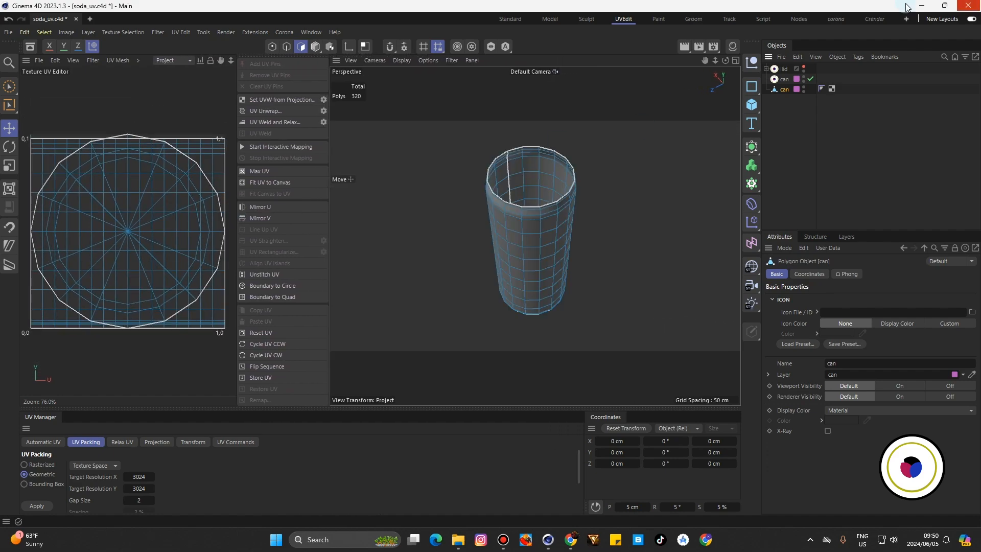
drag(715, 61, 709, 63)
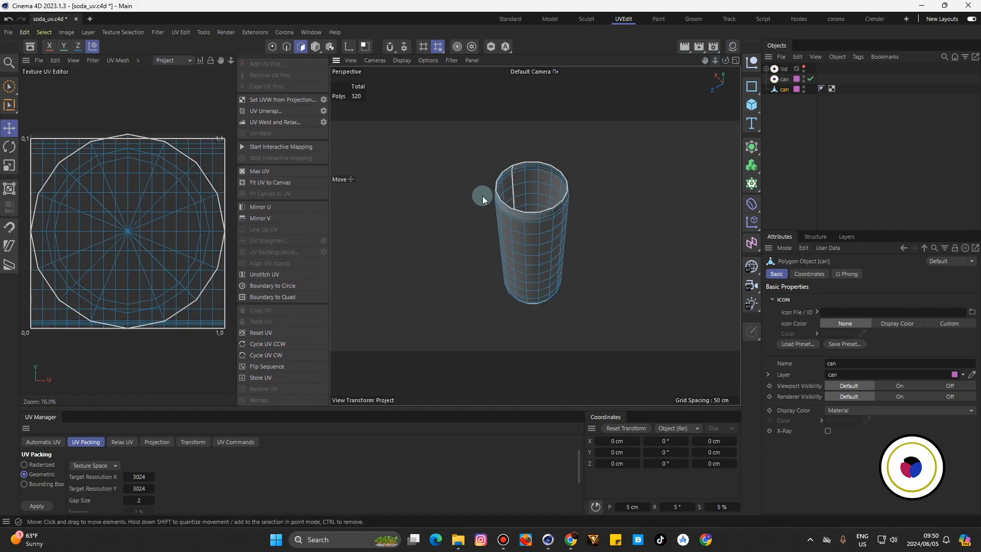
click(516, 237)
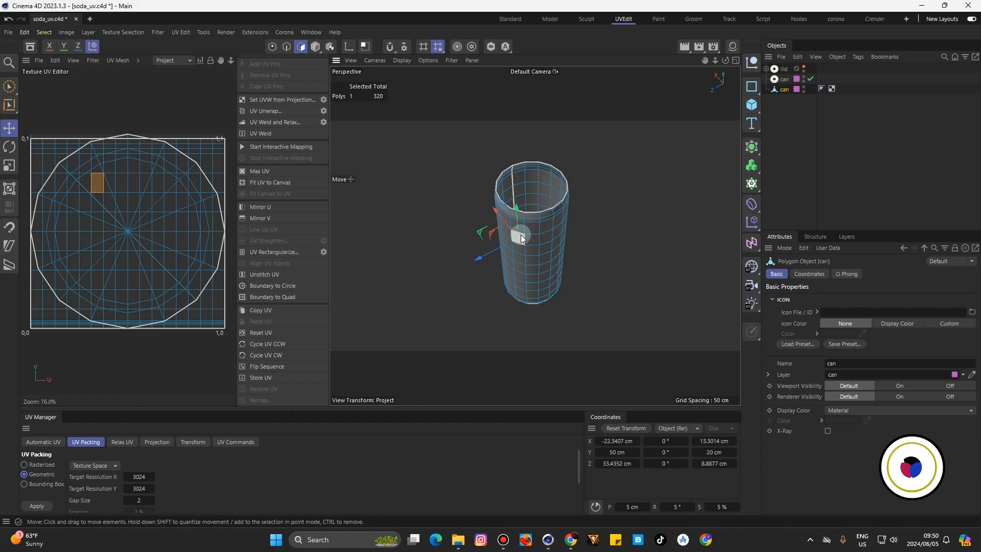
key(ctrl+a)
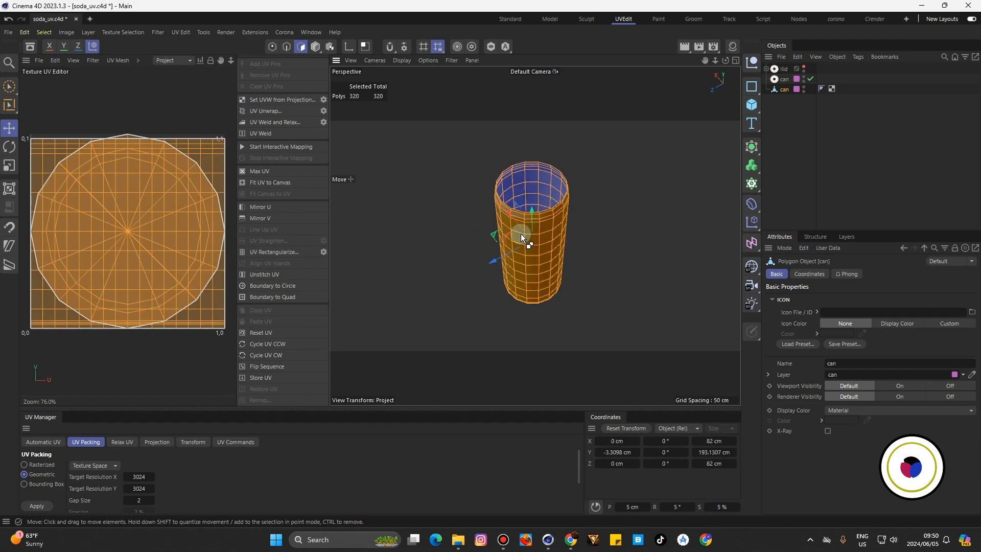
click(254, 333)
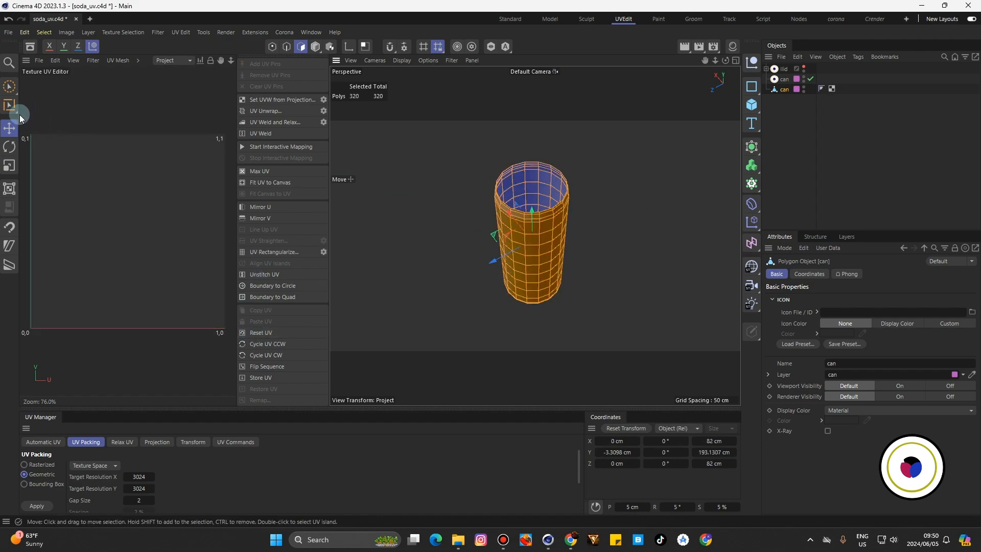
- Select the edge loop around the can's open top rim in edge mode
click(287, 46)
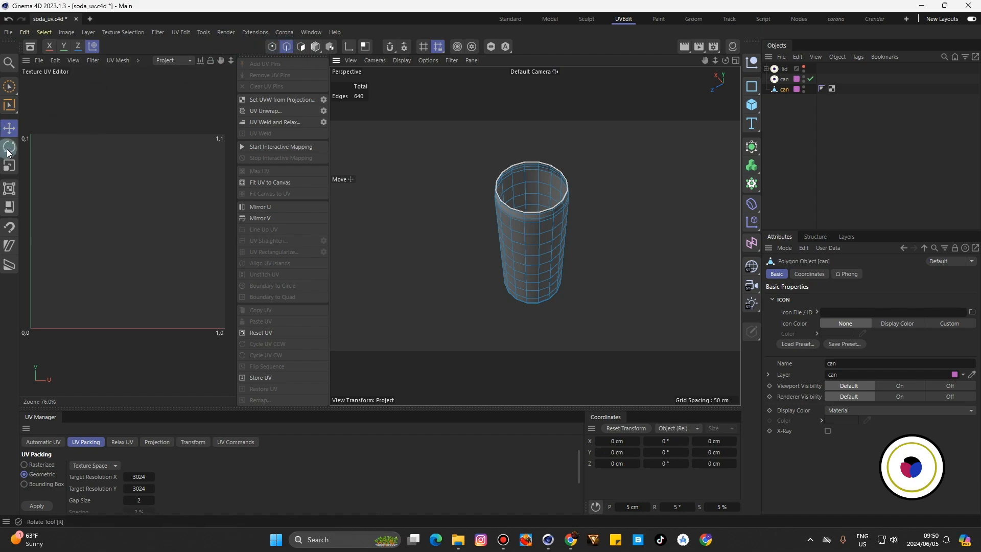
click(9, 127)
scroll(535, 212, up, 5)
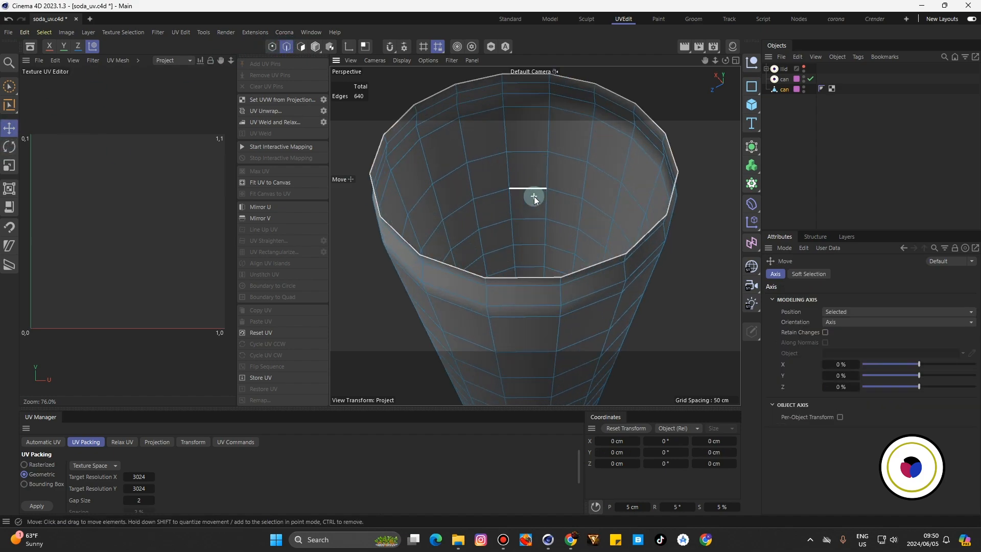
scroll(533, 198, down, 2)
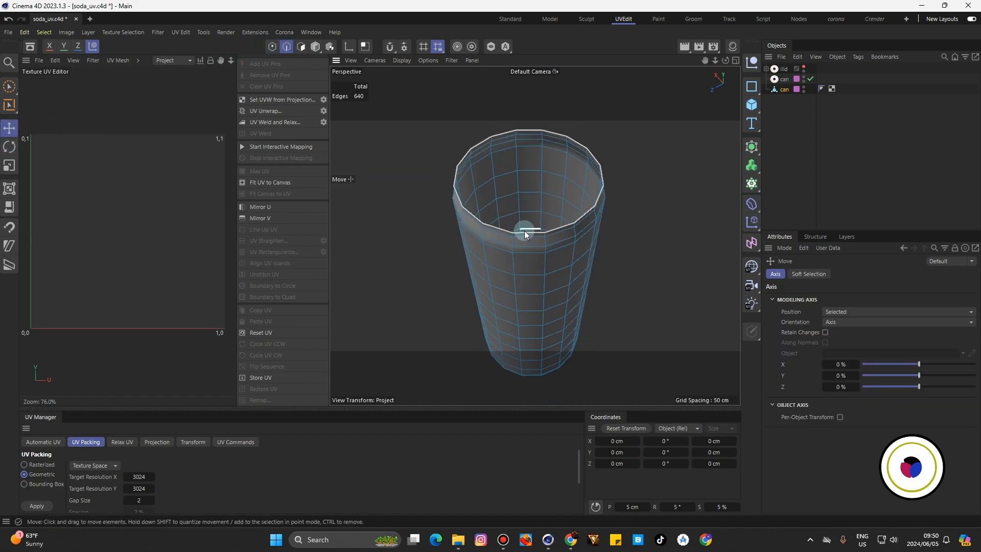
scroll(468, 218, up, 4)
click(473, 212)
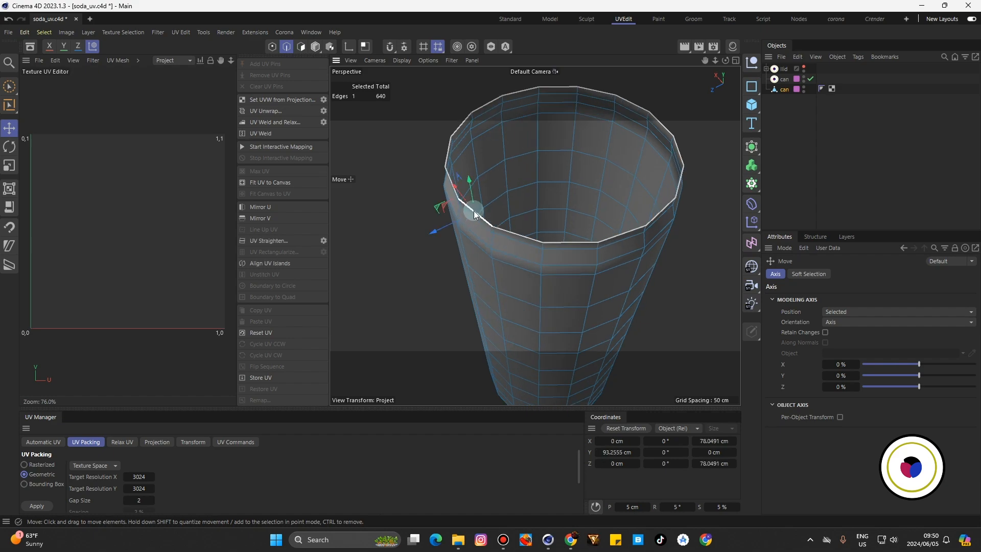
double_click(473, 210)
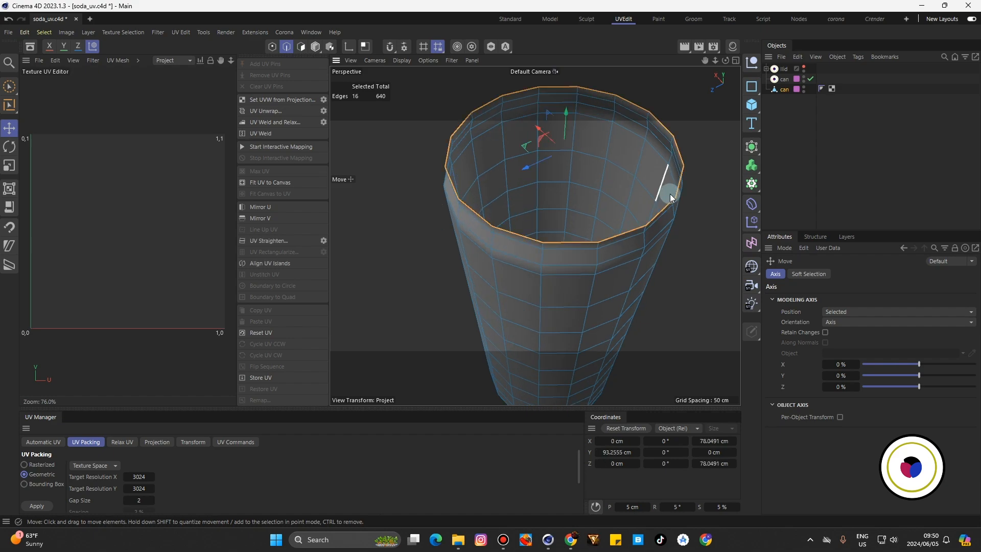
- Add a vertical edge line down the can's side, without its innermost base edges, plus the edge loop around the underside's recess to the seam selection
shift+double_click(540, 295)
drag(716, 60, 752, 82)
scroll(542, 235, up, 5)
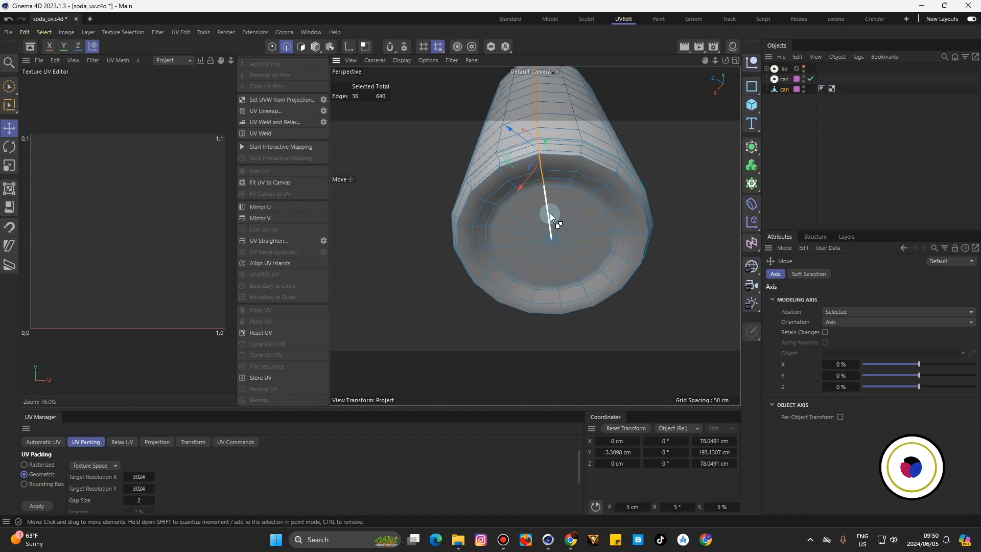
scroll(547, 197, up, 3)
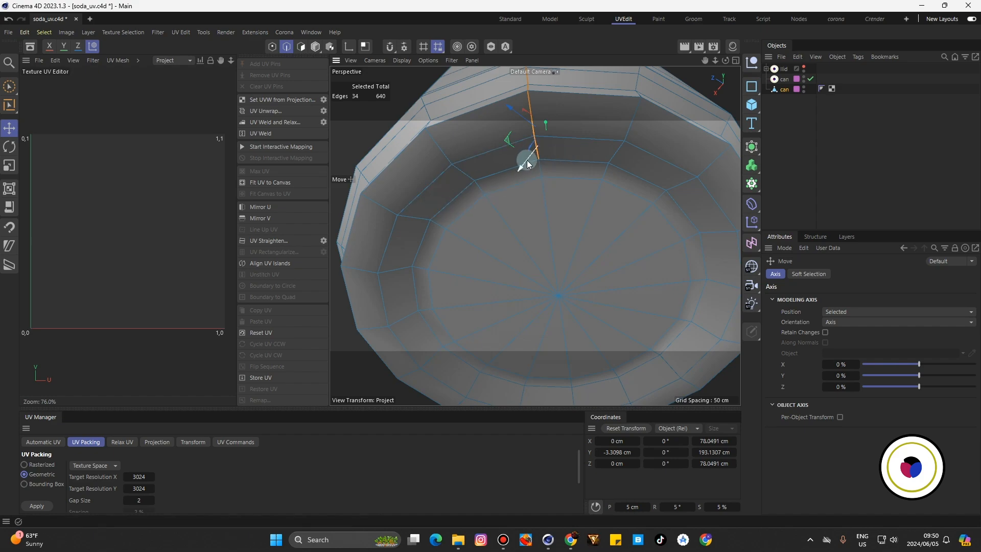
scroll(529, 163, up, 3)
scroll(578, 178, down, 5)
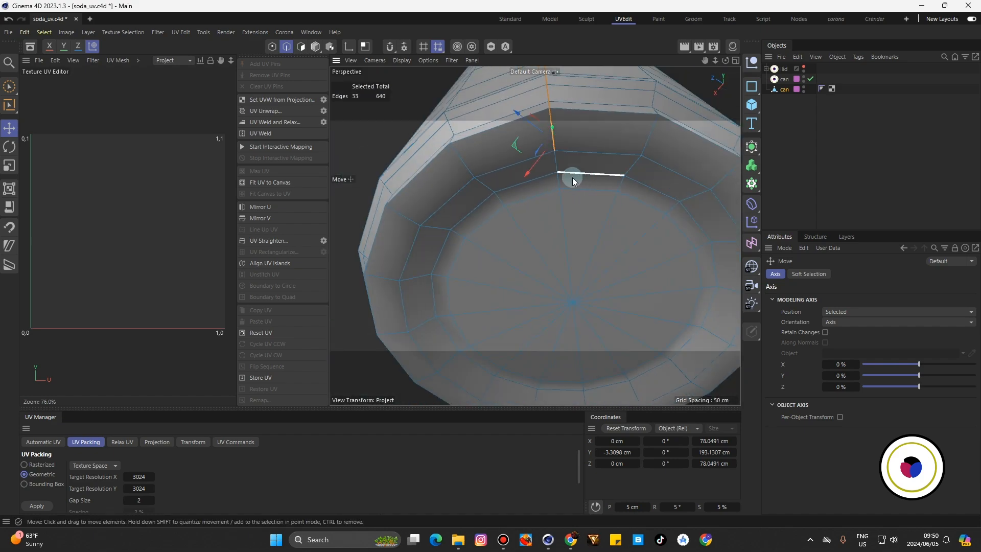
shift+double_click(502, 169)
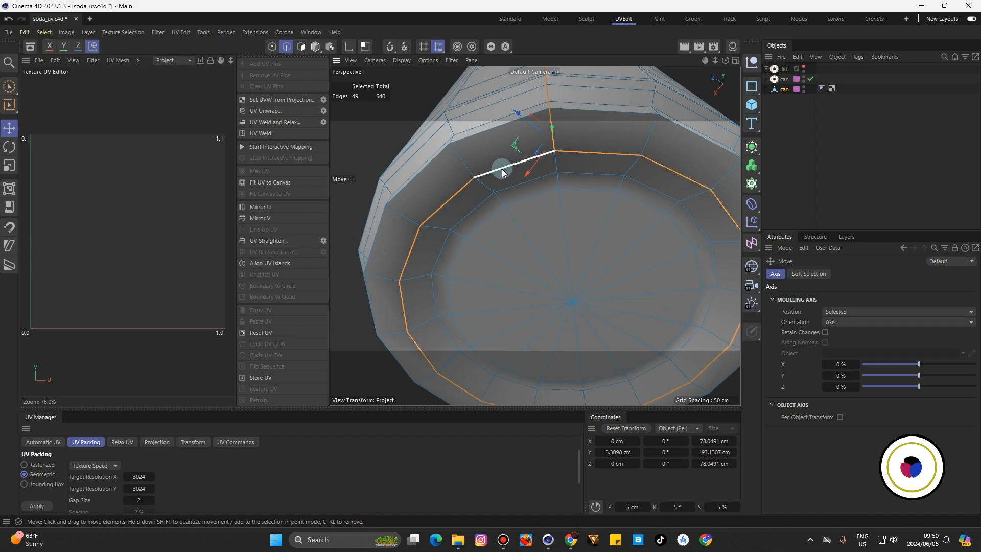
- Unwrap the can's UVs along the selected seam edges
scroll(502, 169, down, 5)
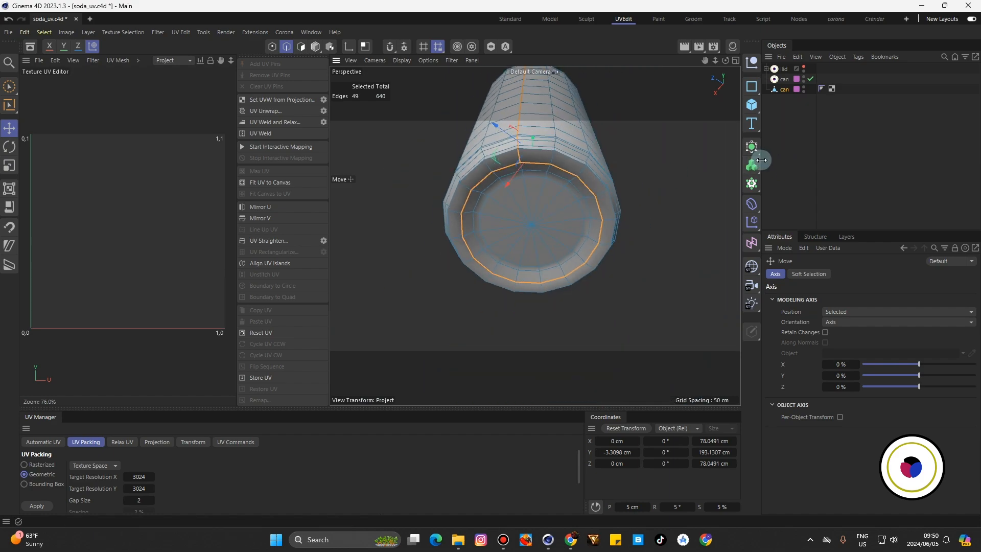
drag(761, 160, 851, 160)
scroll(596, 236, down, 3)
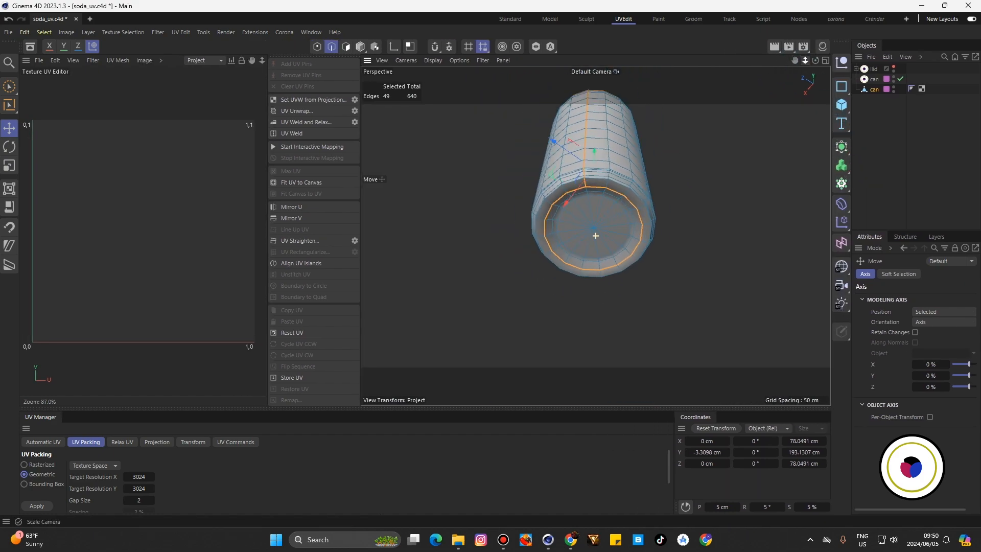
scroll(596, 236, down, 2)
mouse_move(805, 61)
mouse_down()
mouse_move(795, 59)
mouse_move(816, 62)
mouse_move(808, 63)
mouse_up()
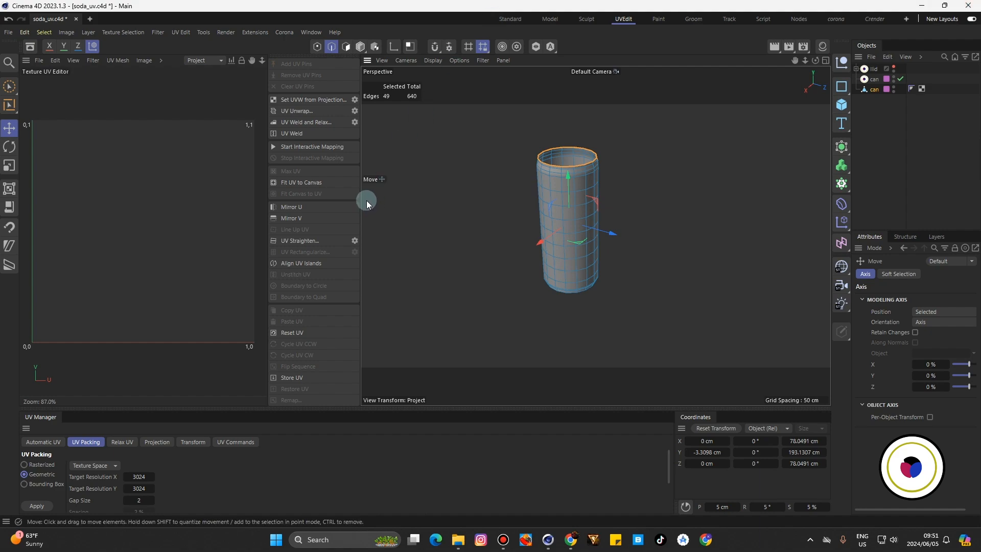
drag(360, 197, 543, 211)
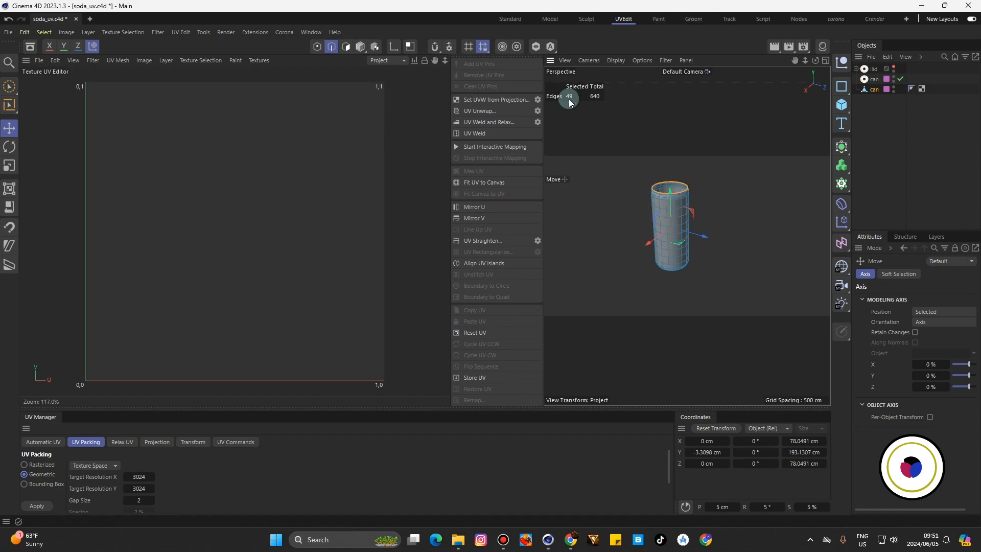
click(471, 113)
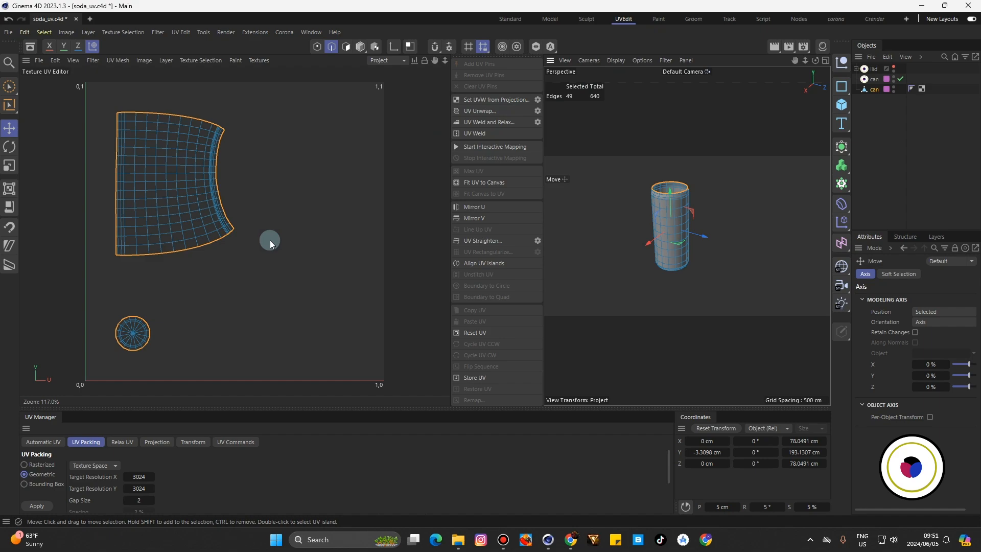
- Rectangle-select the circular base island in the UV layout and move it outside the UV tile, beside the left border
scroll(270, 241, down, 2)
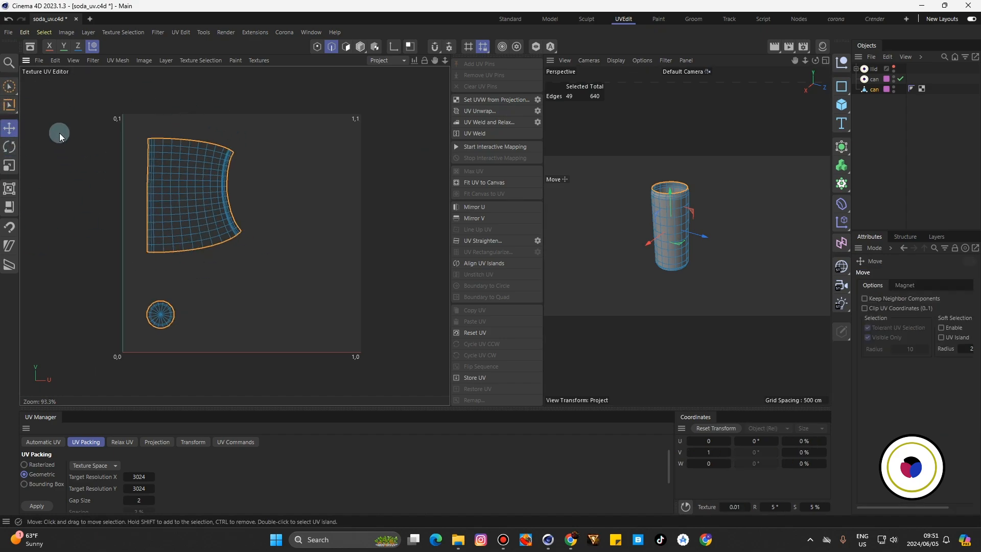
drag(15, 93, 31, 140)
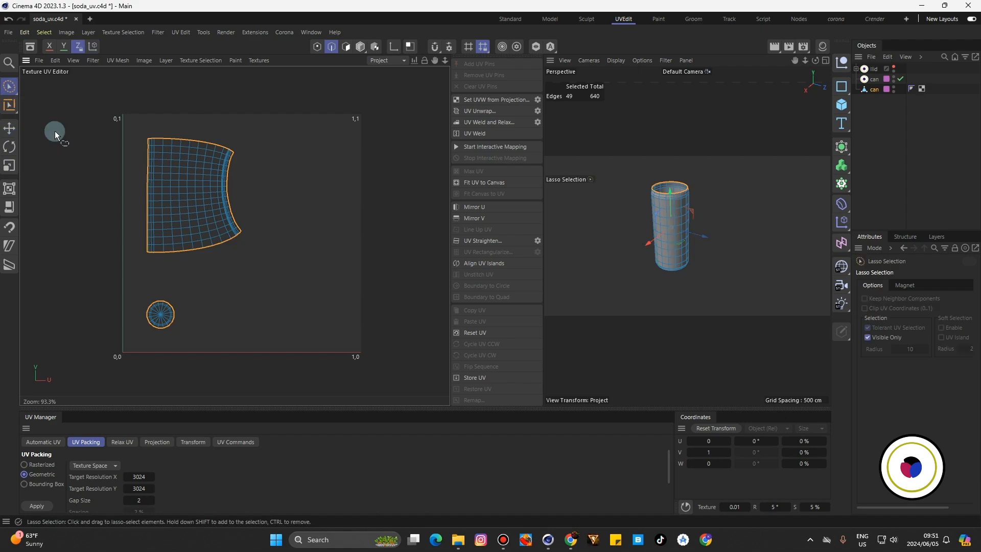
drag(9, 88, 32, 121)
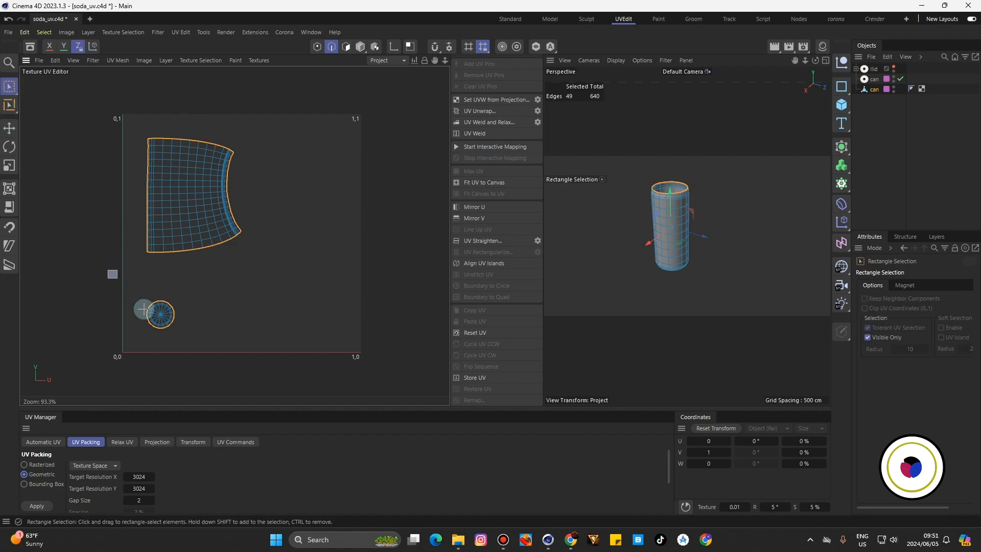
drag(109, 271, 178, 364)
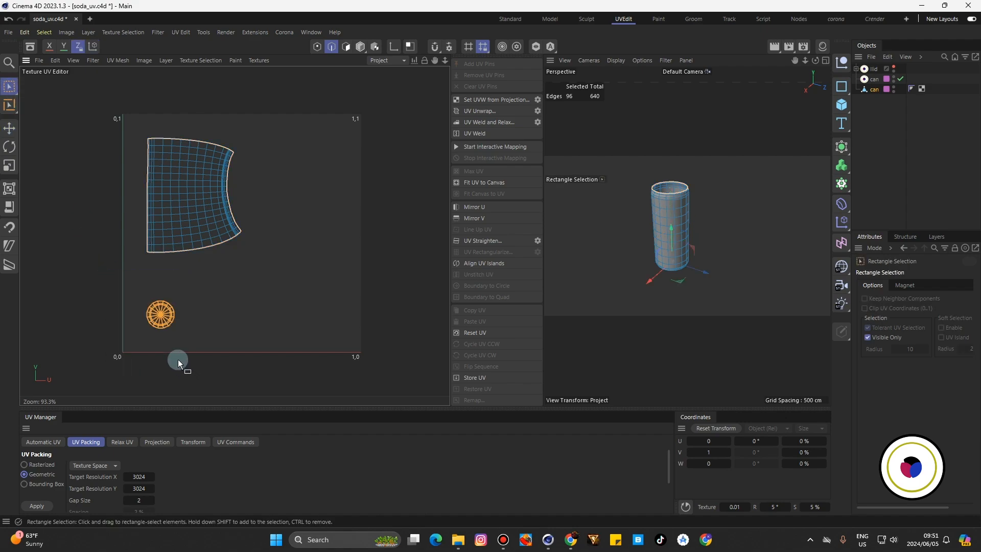
click(9, 128)
drag(159, 321, 33, 184)
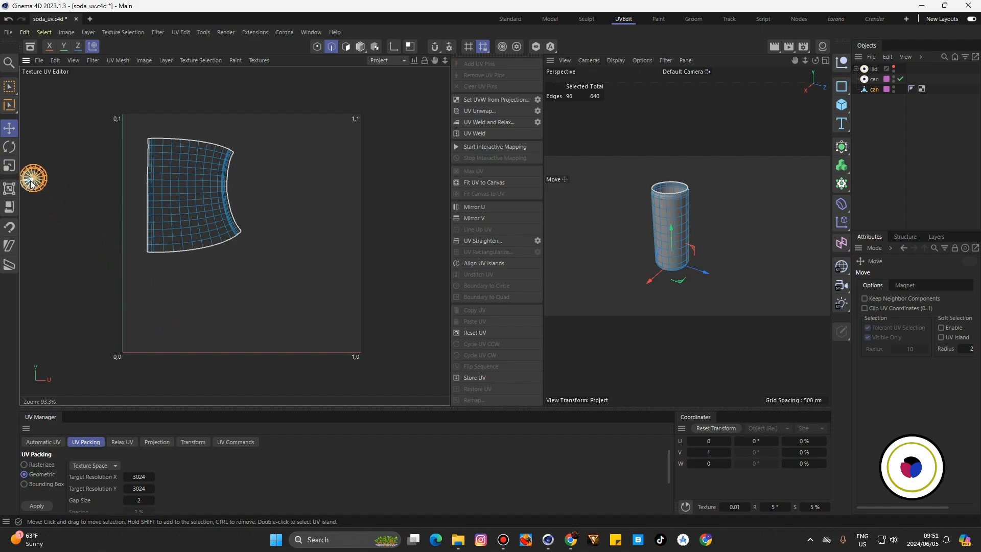
- Rectangle-select the can body's UV island, rotate it a quarter turn clockwise and move it into the upper middle of the UV tile
click(8, 87)
click(246, 295)
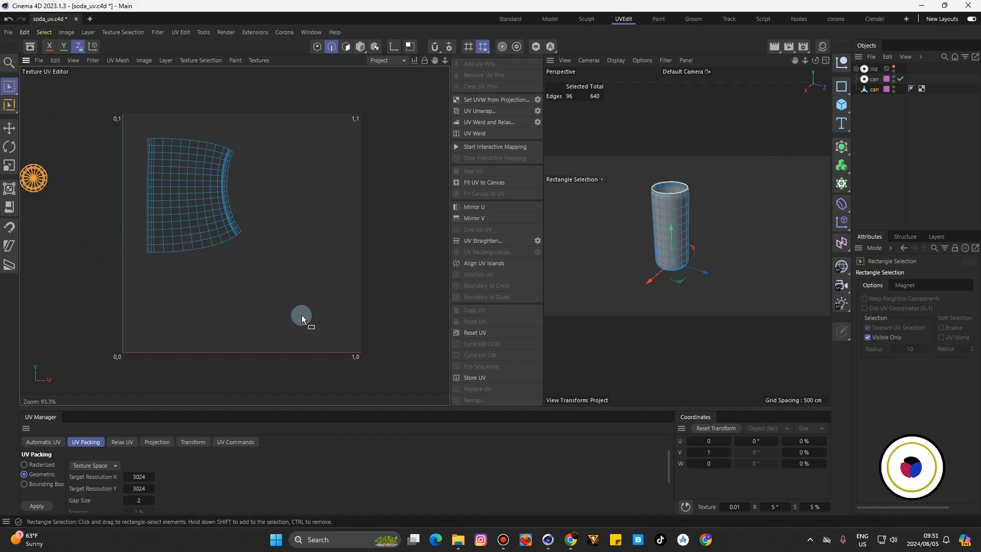
drag(302, 315, 91, 123)
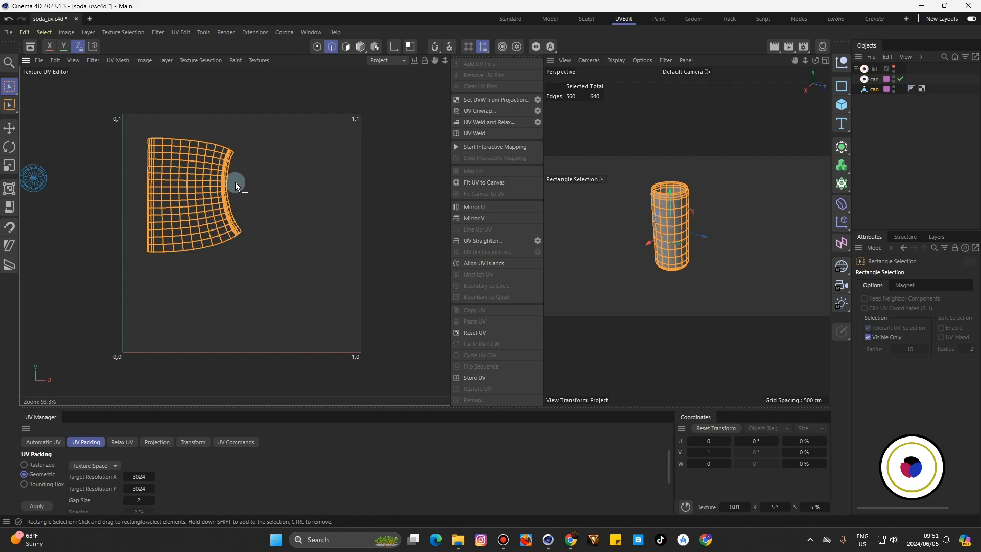
click(9, 147)
drag(280, 241, 245, 278)
key(e)
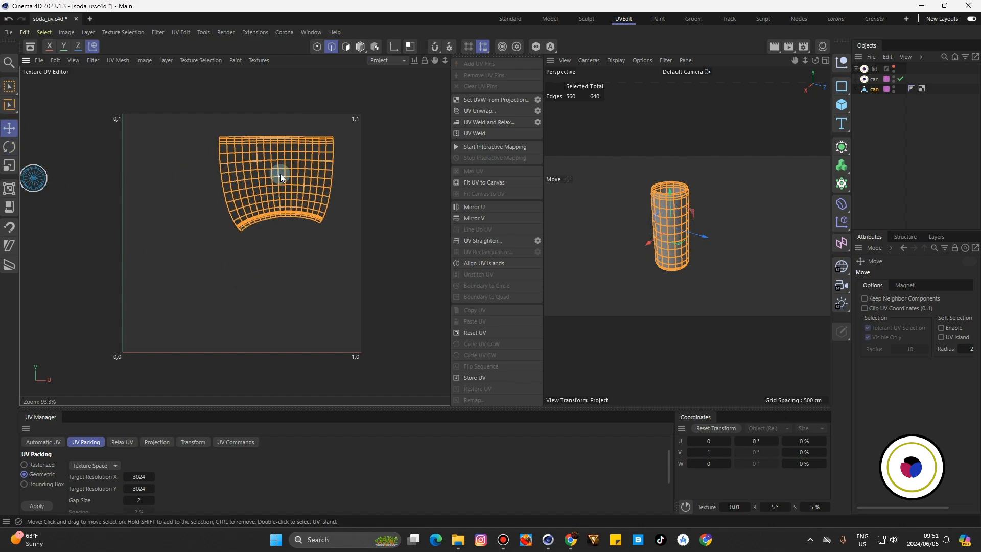
drag(280, 175, 220, 204)
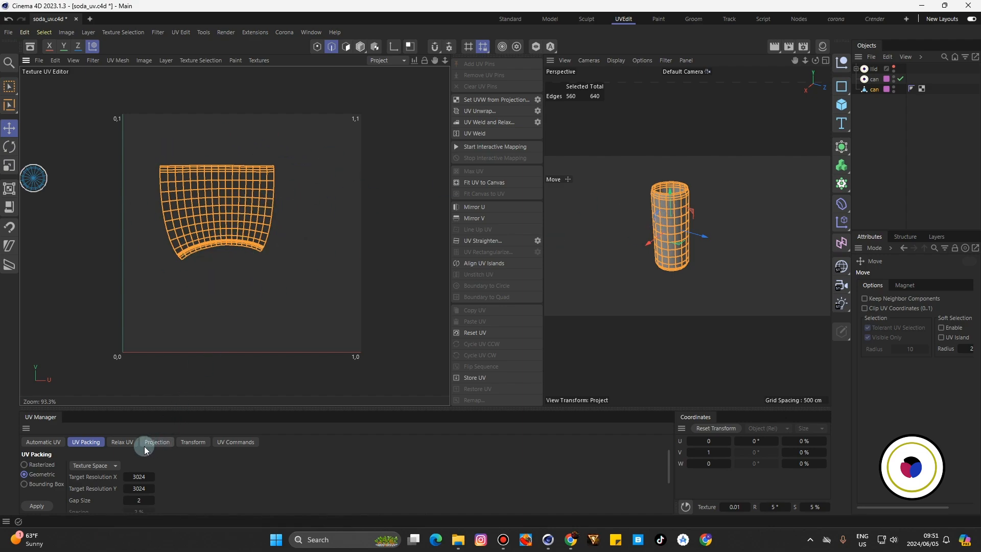
- Relax the can body's UV island using the LSCM method
click(123, 442)
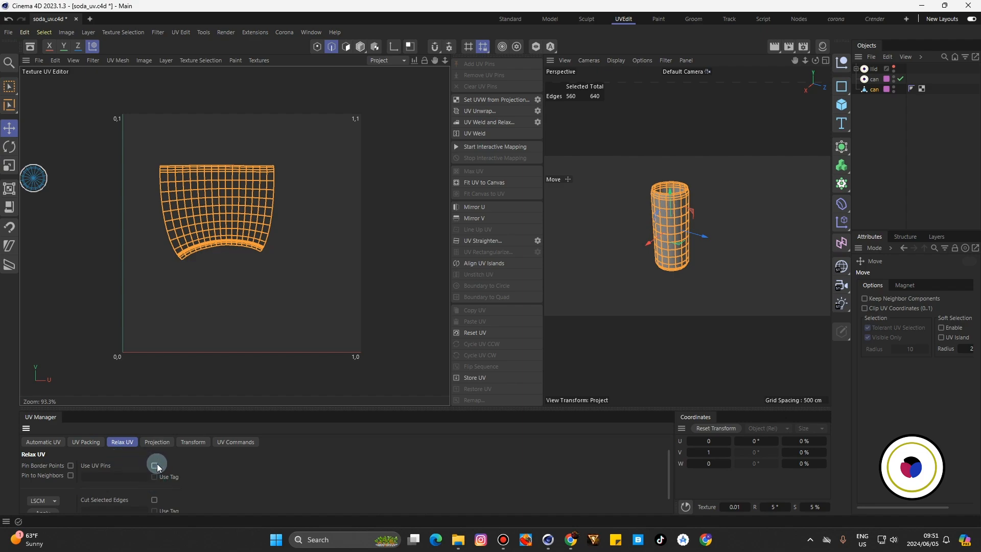
scroll(158, 465, down, 1)
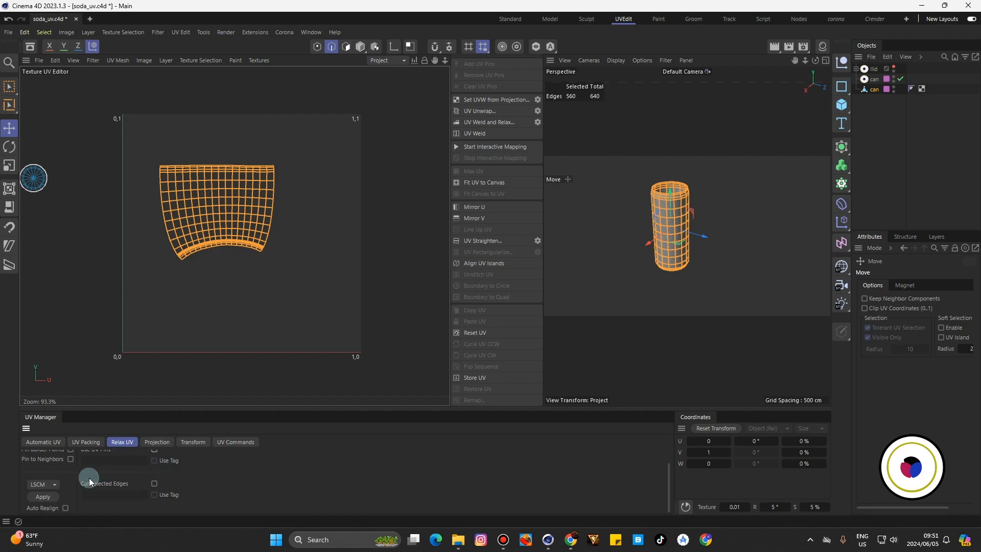
click(43, 497)
click(202, 217)
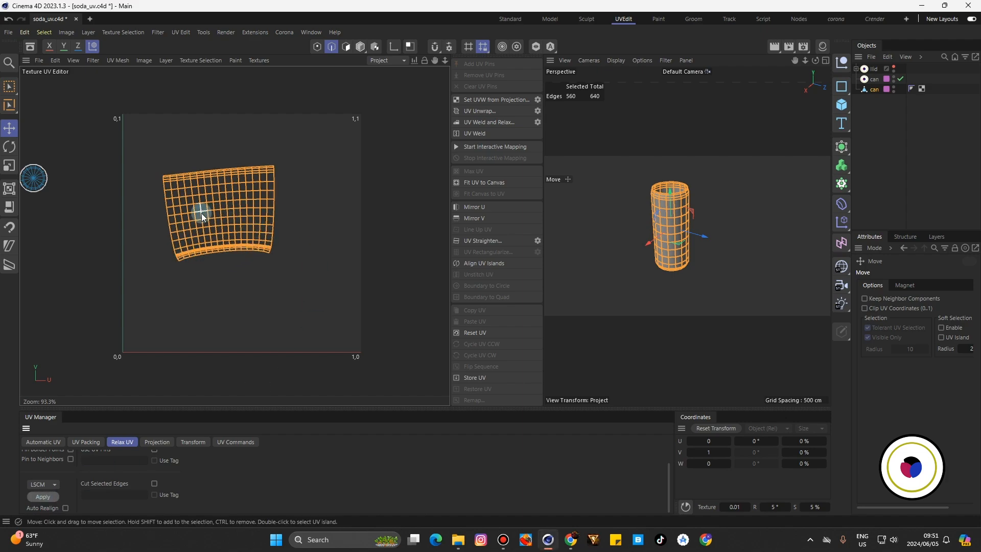
scroll(204, 214, up, 5)
double_click(229, 203)
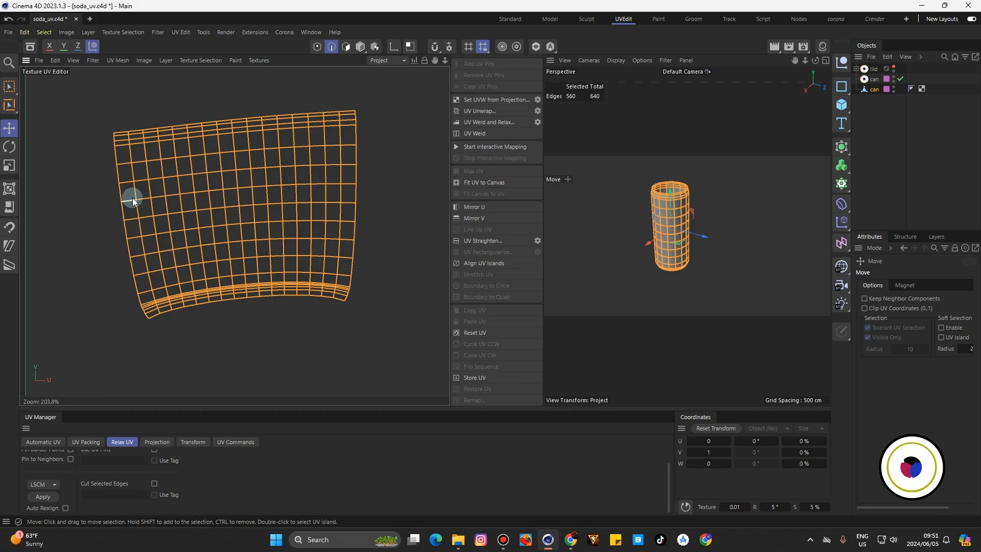
scroll(133, 198, down, 4)
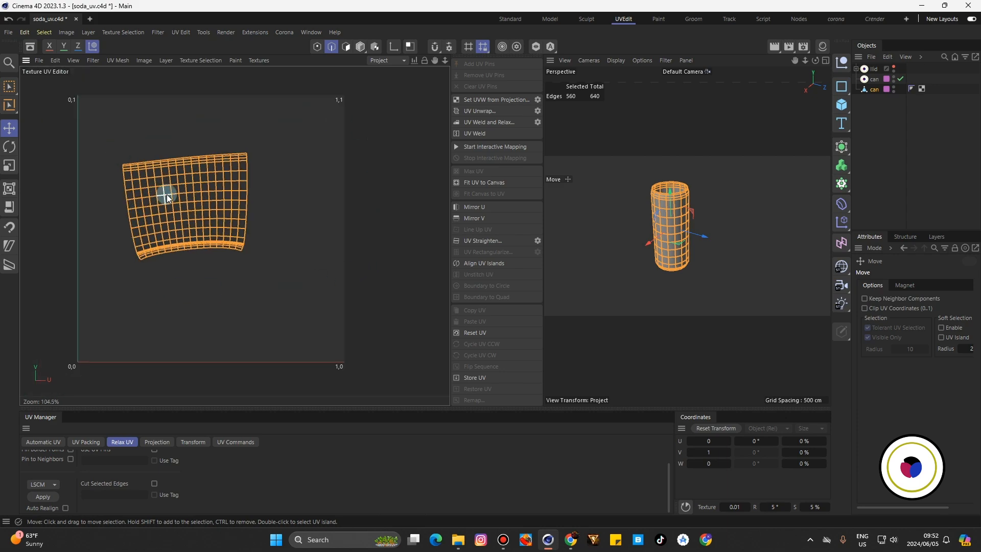
scroll(155, 215, up, 2)
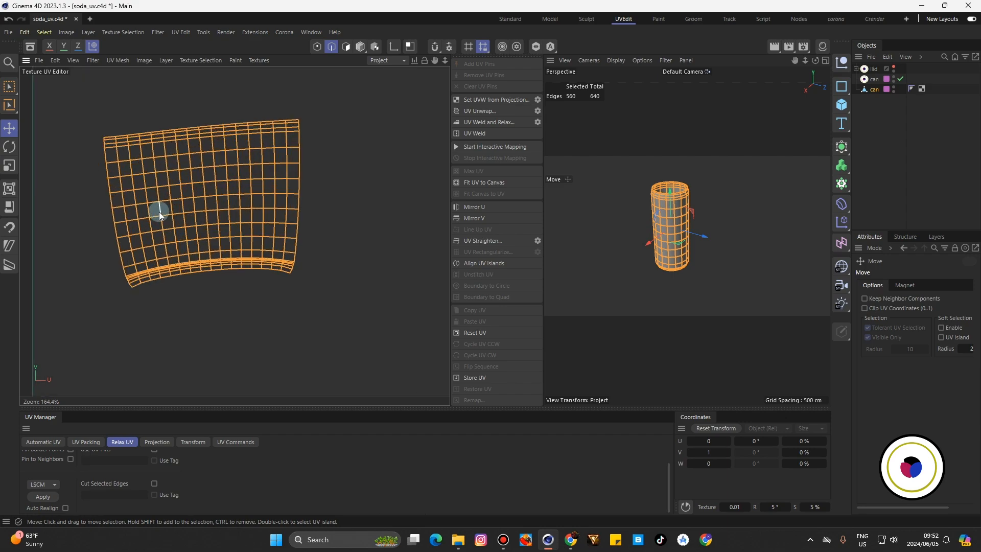
- Straighten the vertical edge loop through the middle of the body's UV island with UV Straighten, and deselect it
click(262, 274)
double_click(198, 189)
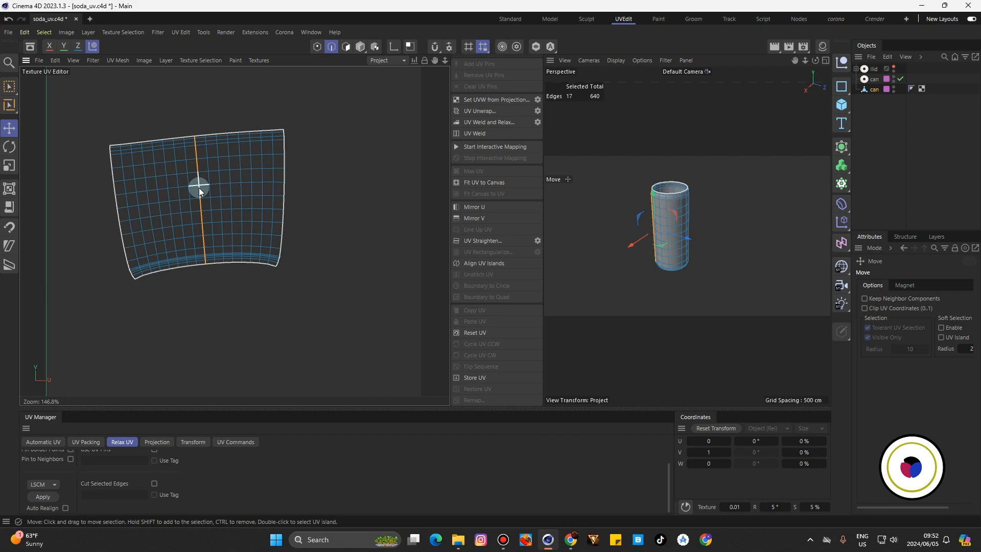
click(475, 240)
click(310, 207)
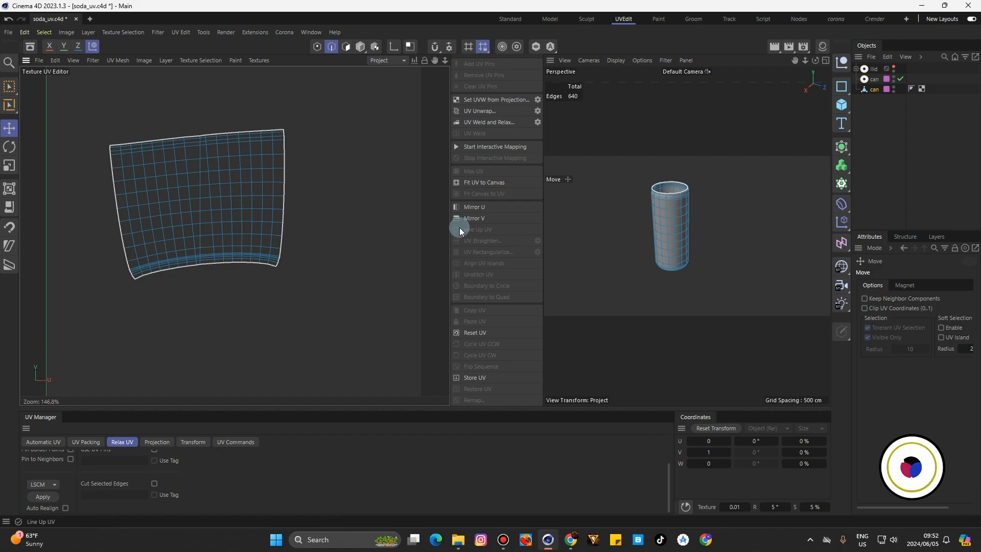
- Reselect the straightened middle edge loop, convert it to a point selection and add UV pins to its points
double_click(203, 203)
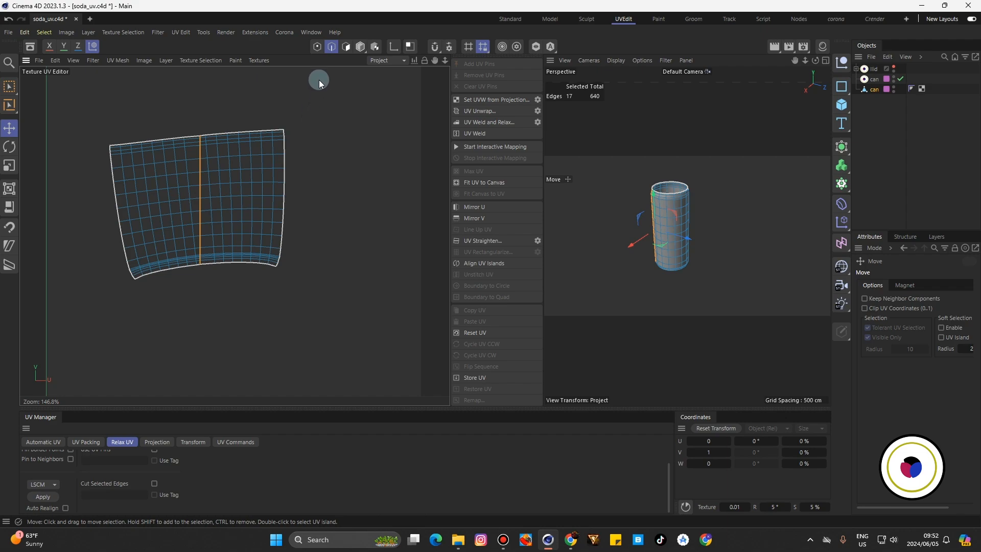
click(317, 47)
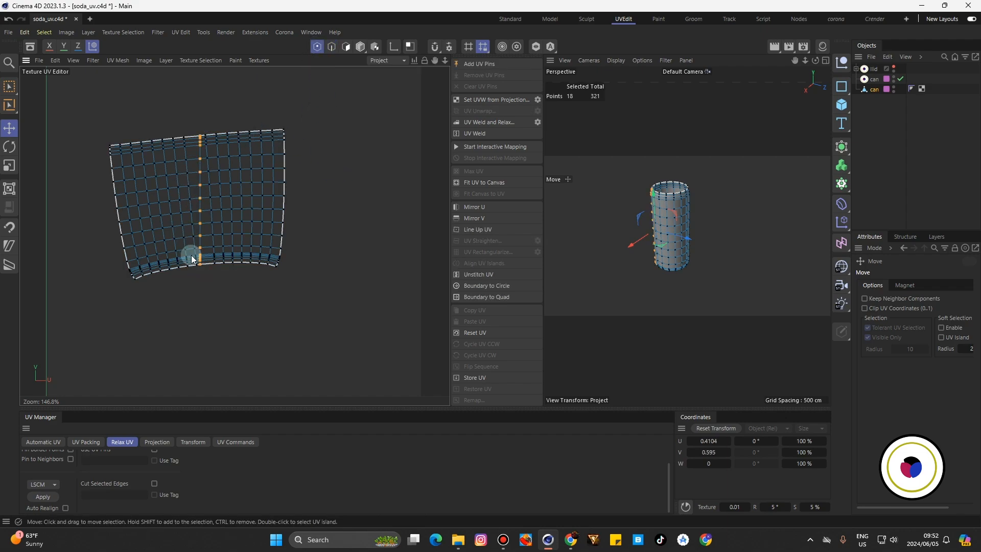
scroll(193, 259, down, 6)
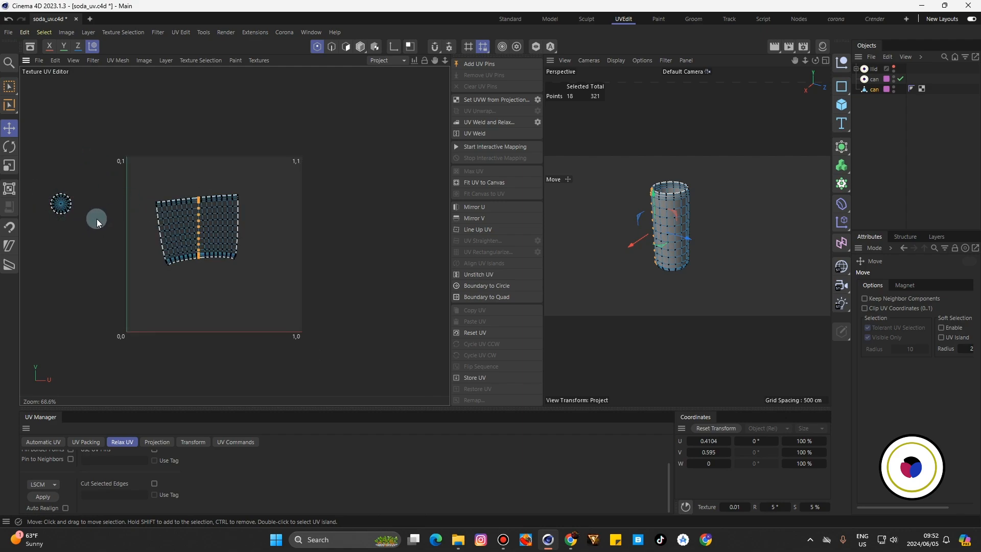
scroll(202, 243, up, 7)
scroll(187, 238, up, 1)
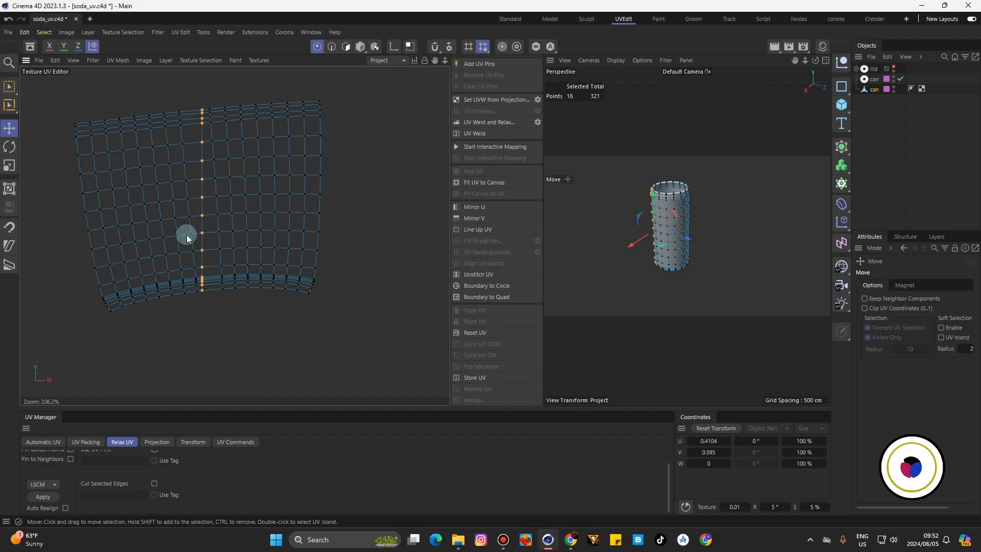
click(473, 64)
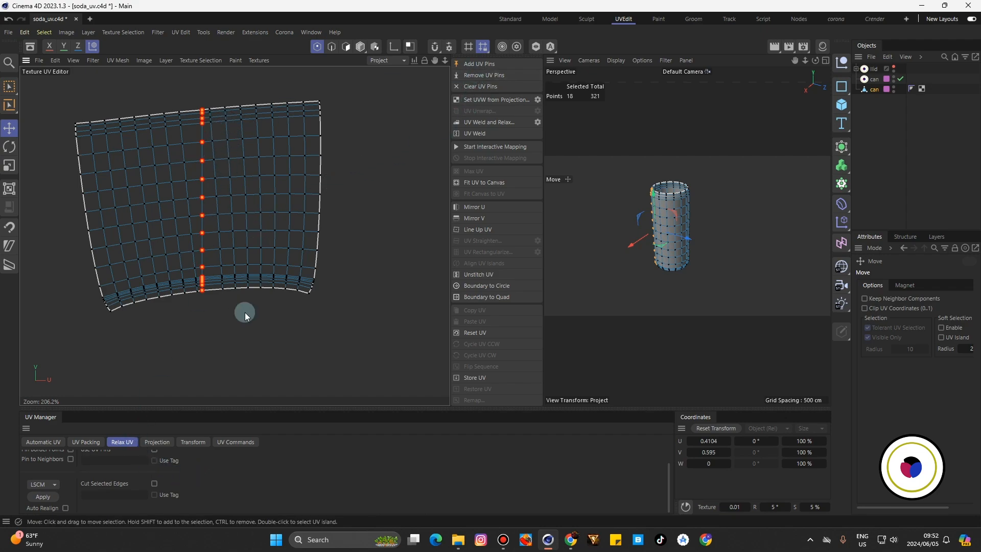
- Relax the body's UVs with LSCM again with Use UV Pins enabled, and clear all UV pins
scroll(177, 473, up, 1)
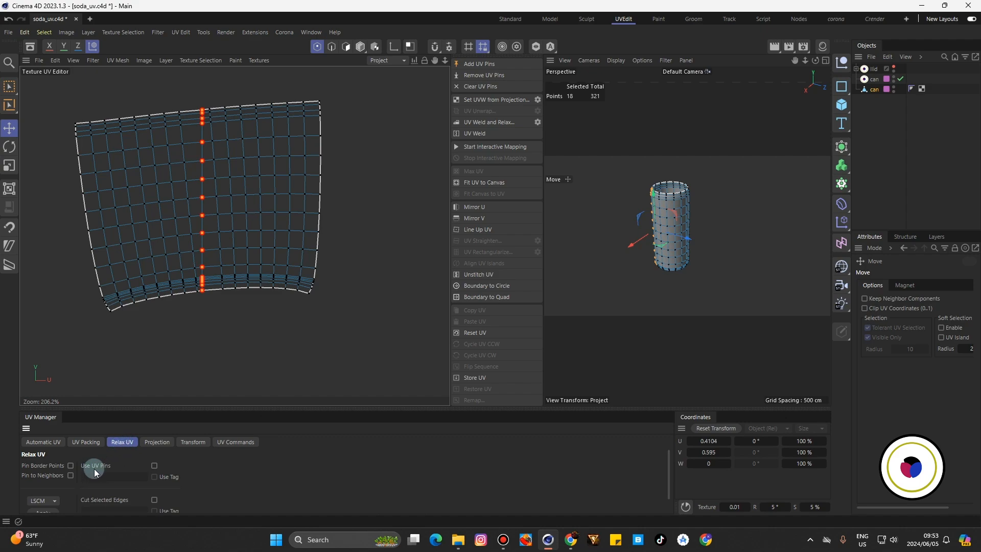
scroll(164, 463, down, 1)
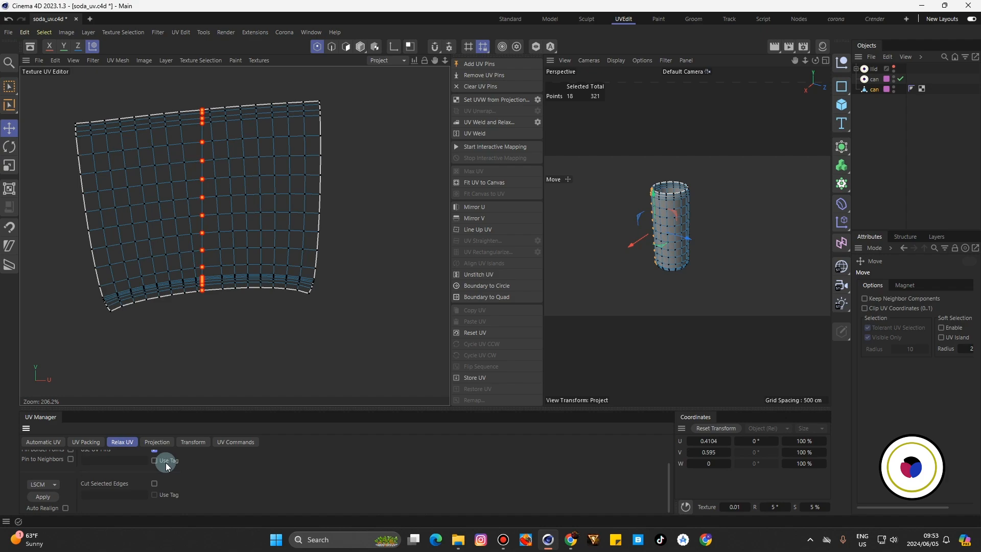
click(43, 497)
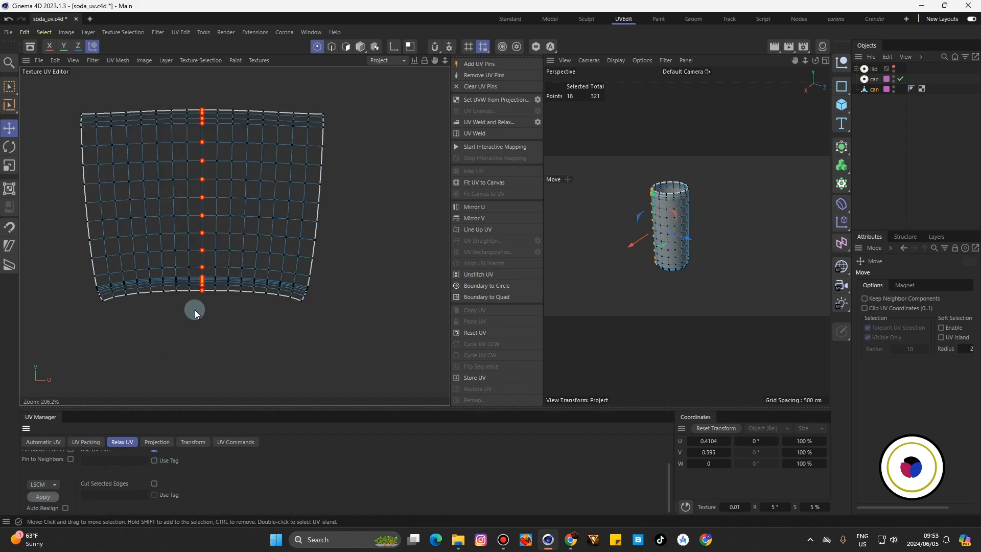
scroll(238, 286, down, 1)
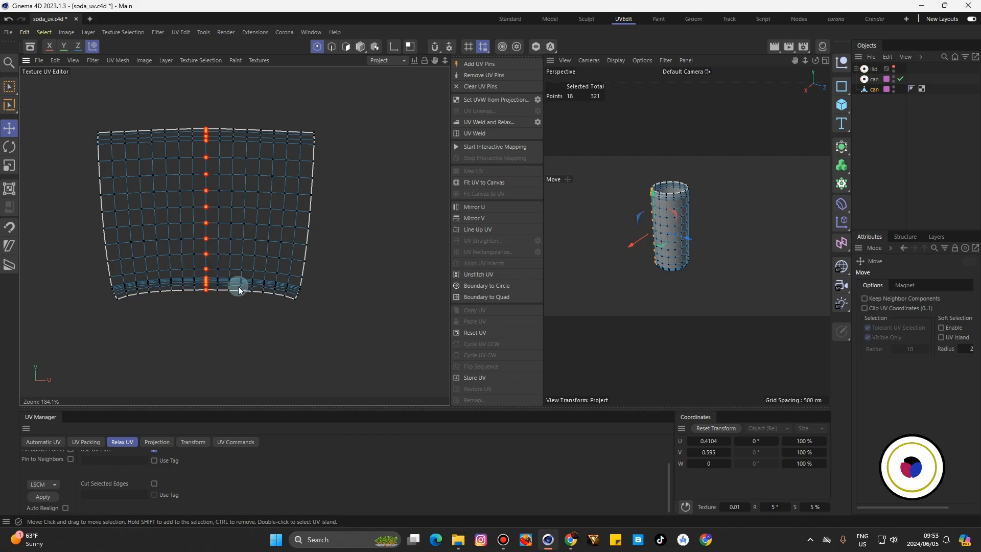
scroll(240, 287, down, 2)
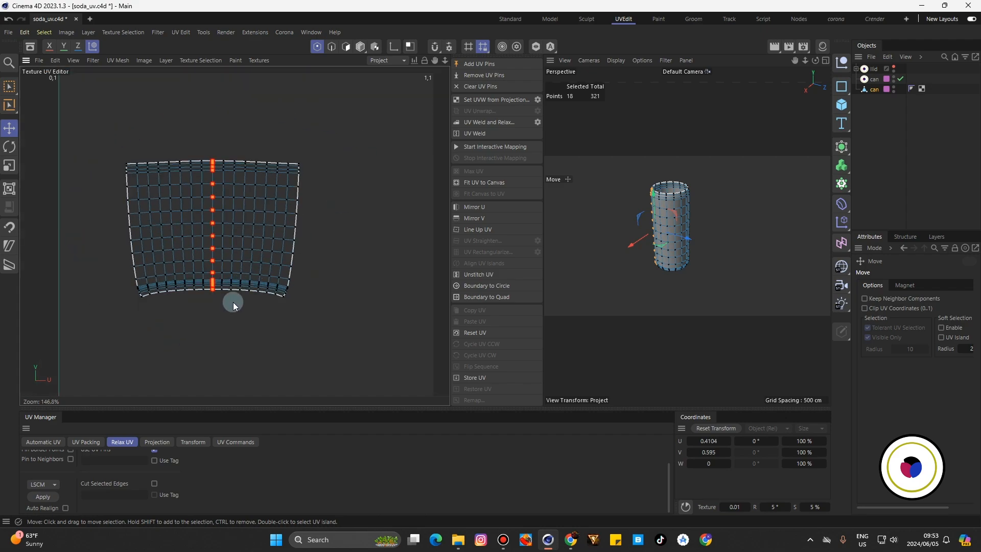
scroll(271, 250, down, 2)
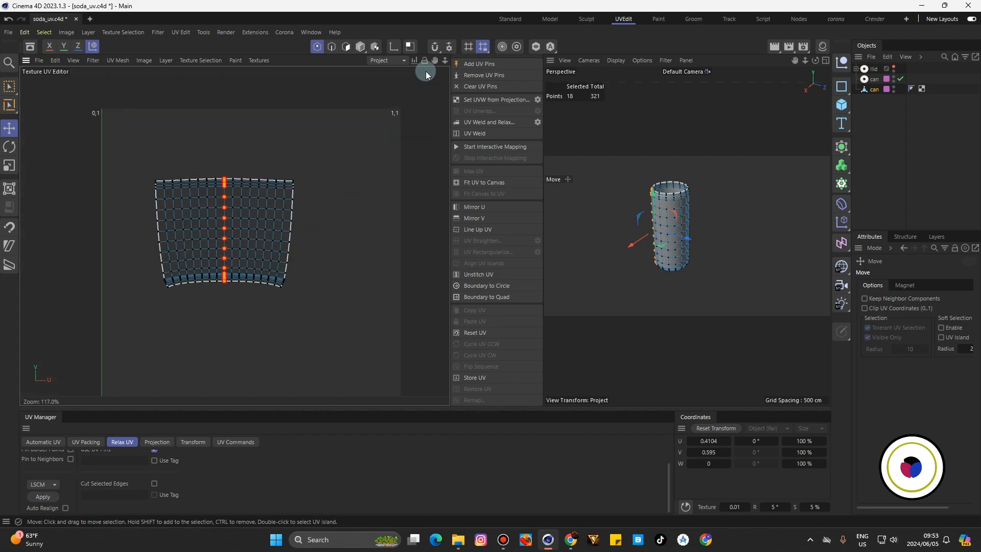
click(478, 87)
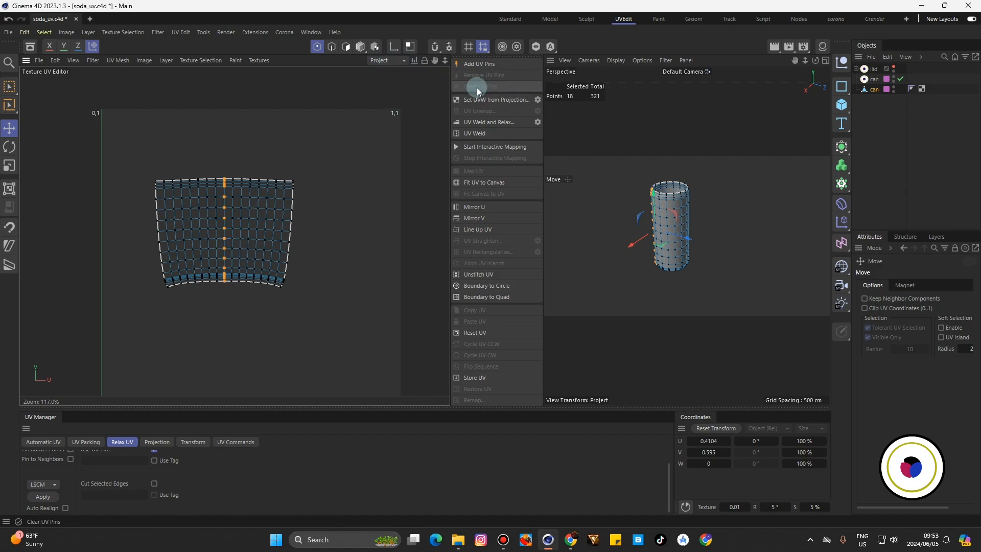
- Select only the body island's polygons in polygon mode and reshape the island into a rectangle with UV Rectangularize
click(347, 49)
scroll(281, 266, down, 3)
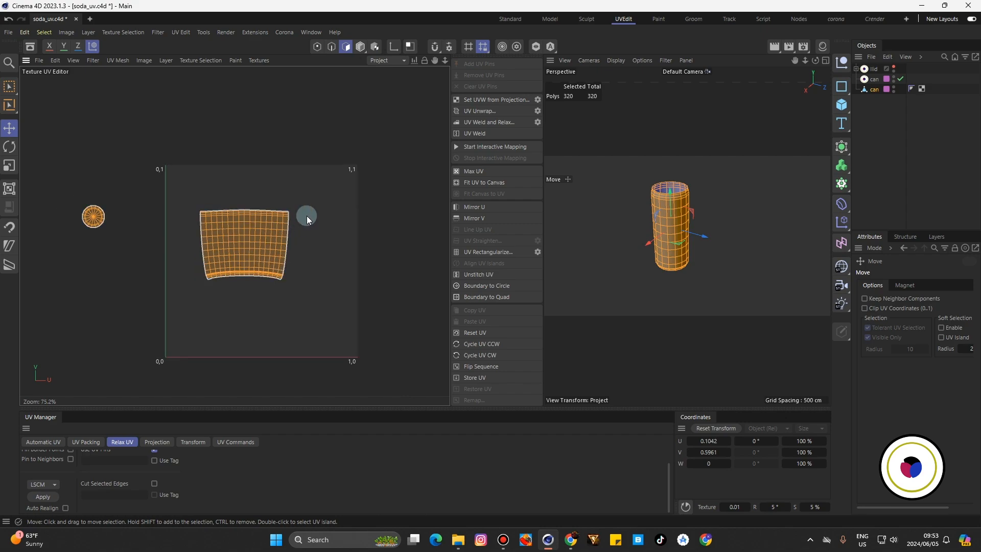
click(10, 87)
drag(185, 303, 342, 176)
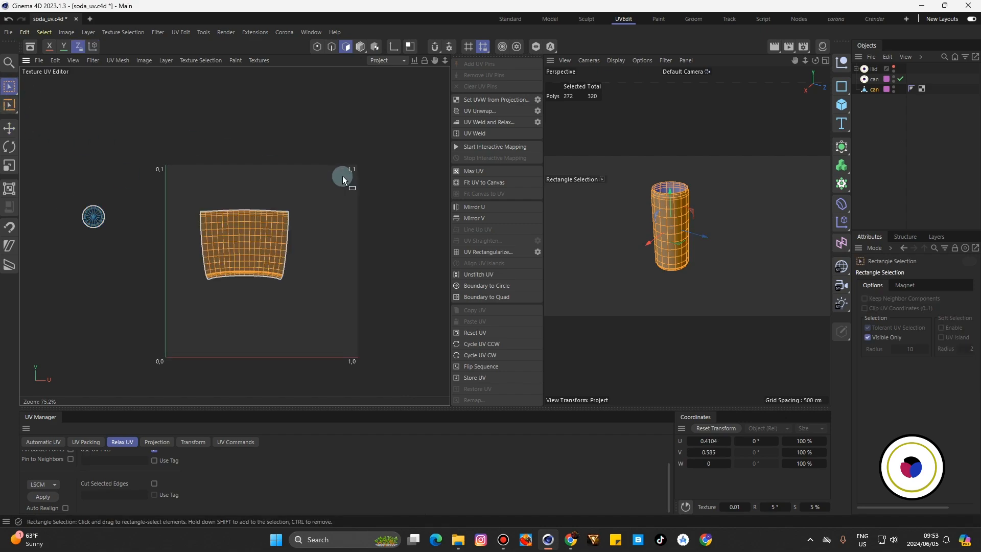
scroll(241, 286, up, 4)
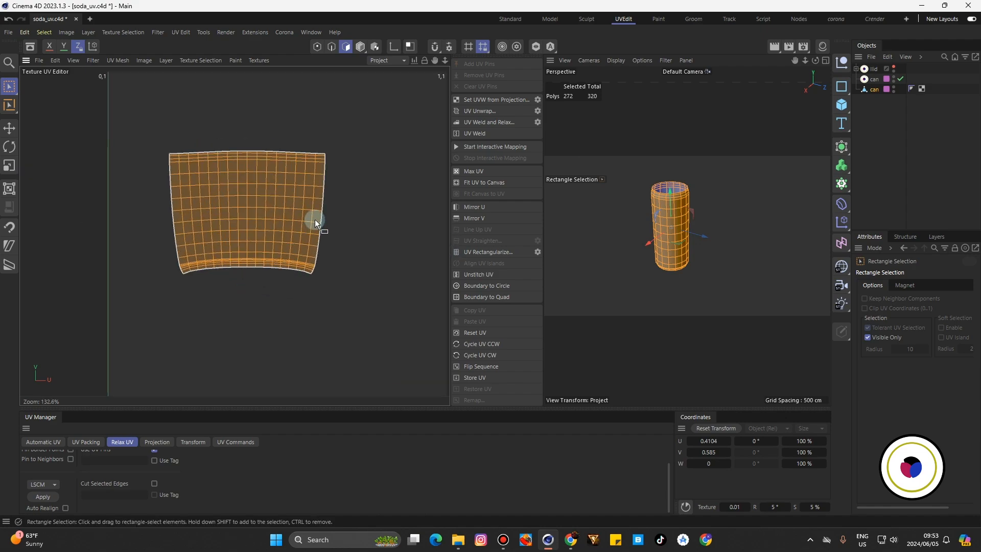
scroll(315, 219, up, 2)
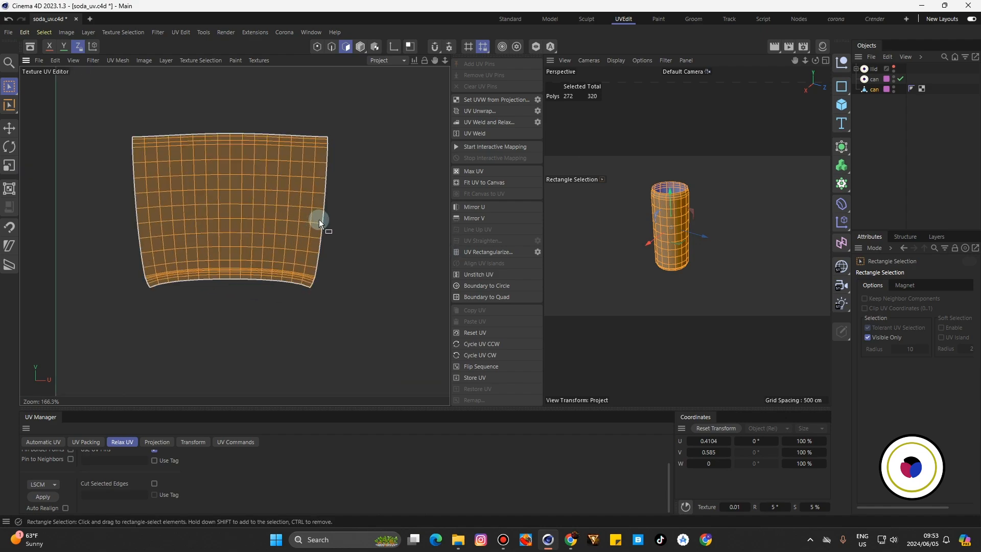
click(478, 253)
scroll(307, 225, down, 2)
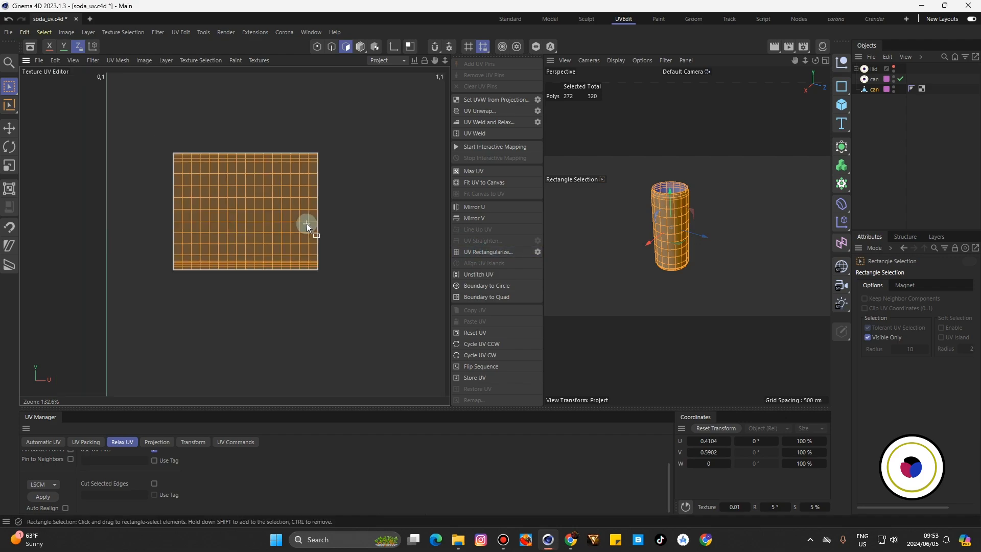
scroll(307, 225, down, 4)
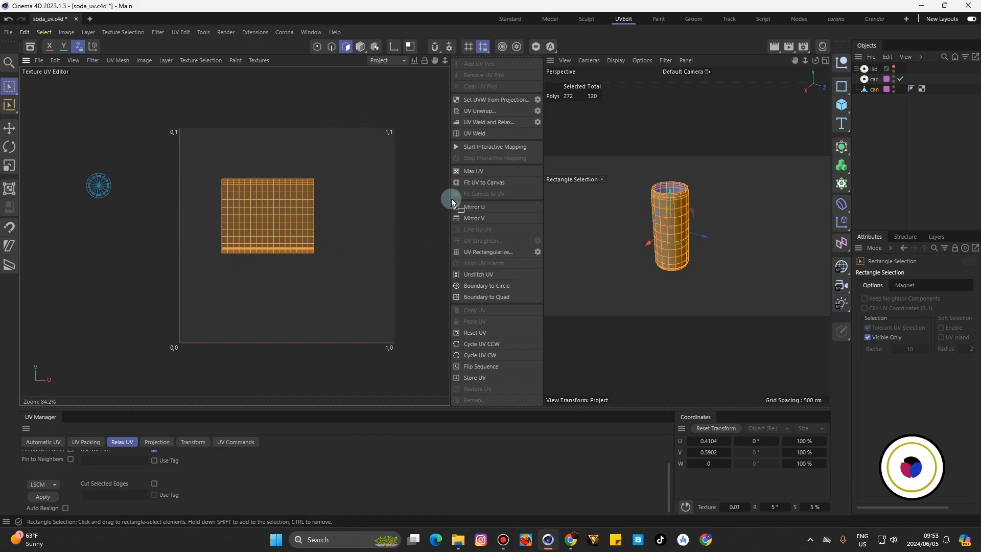
- Pack the body's UV island to fit the texture space with Geometric UV packing
key(ctrl+a)
click(82, 442)
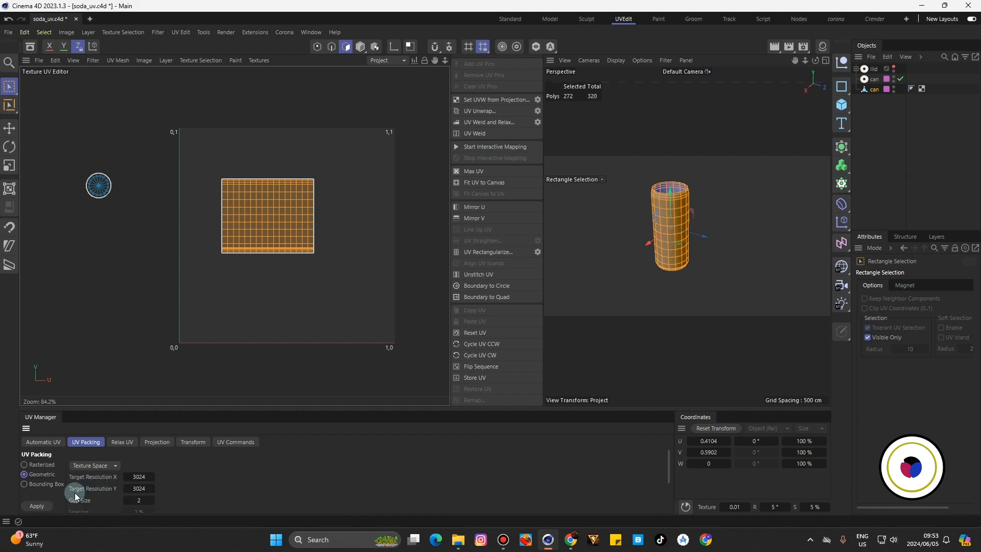
click(45, 504)
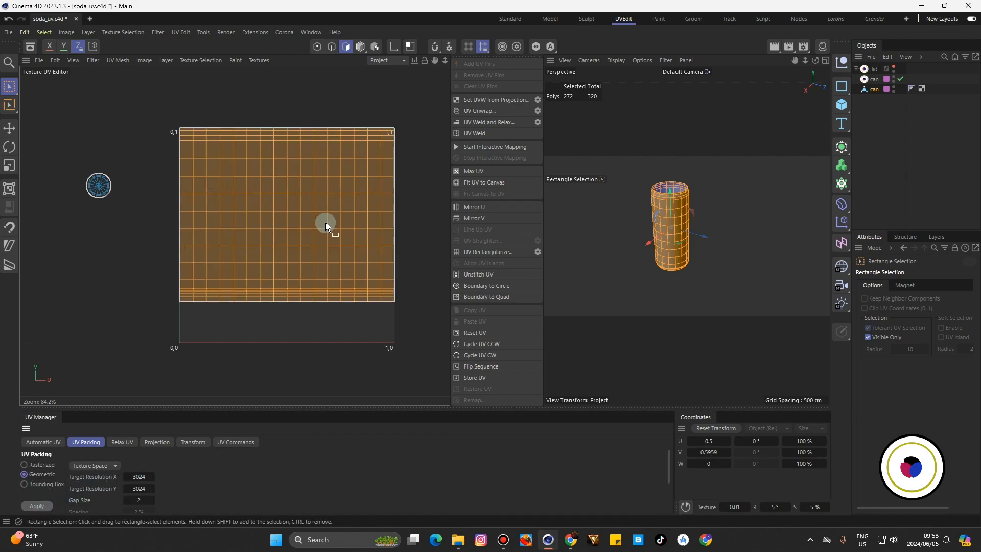
- Select only the small circular UV island and move it into the empty strip beneath the body island, near the UV origin
drag(73, 151, 132, 219)
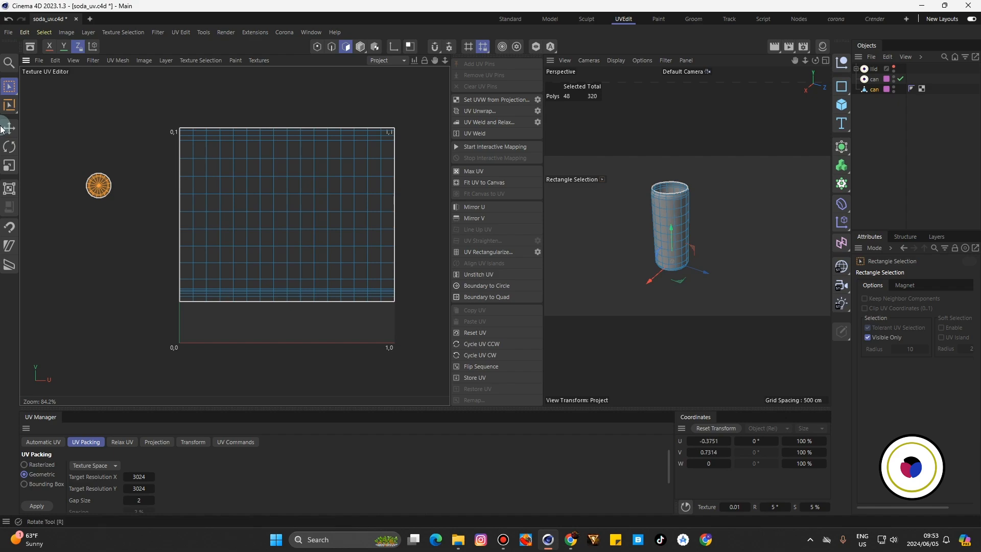
key(e)
drag(98, 185, 195, 323)
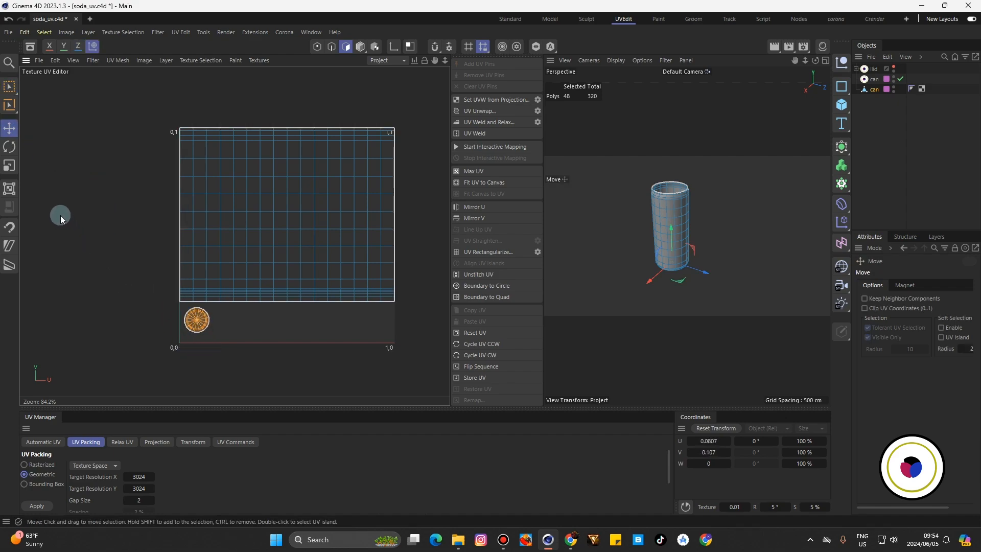
- Enlarge the circular island uniformly and reposition it so it nearly fills the strip's height, centred at about U 0.11, V 0.10
click(10, 165)
scroll(138, 354, up, 3)
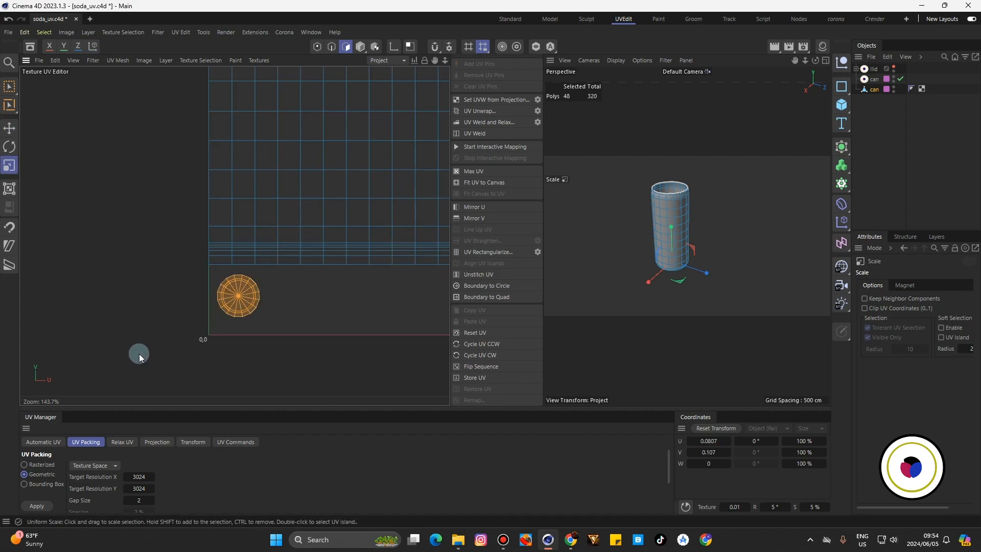
drag(139, 354, 189, 298)
click(10, 128)
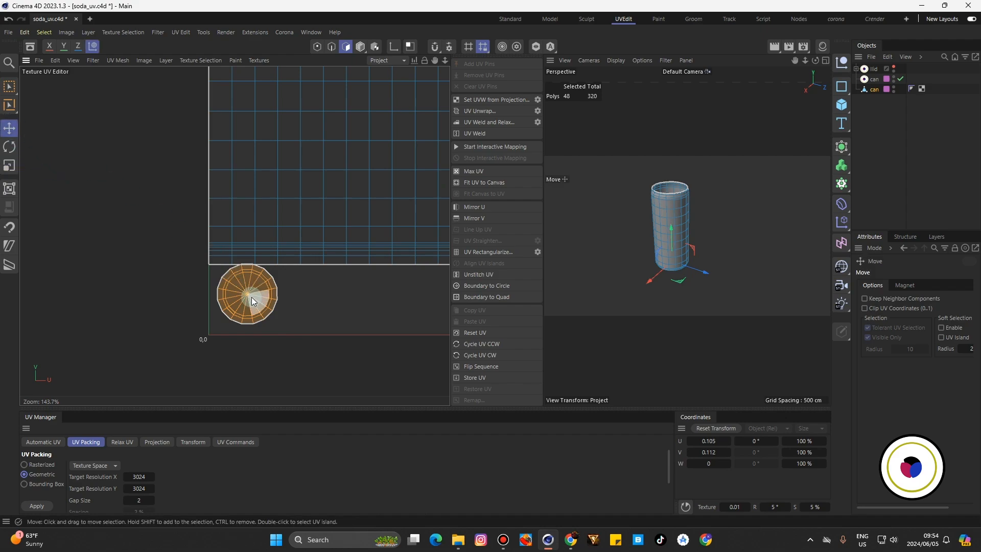
drag(251, 299, 252, 304)
click(9, 165)
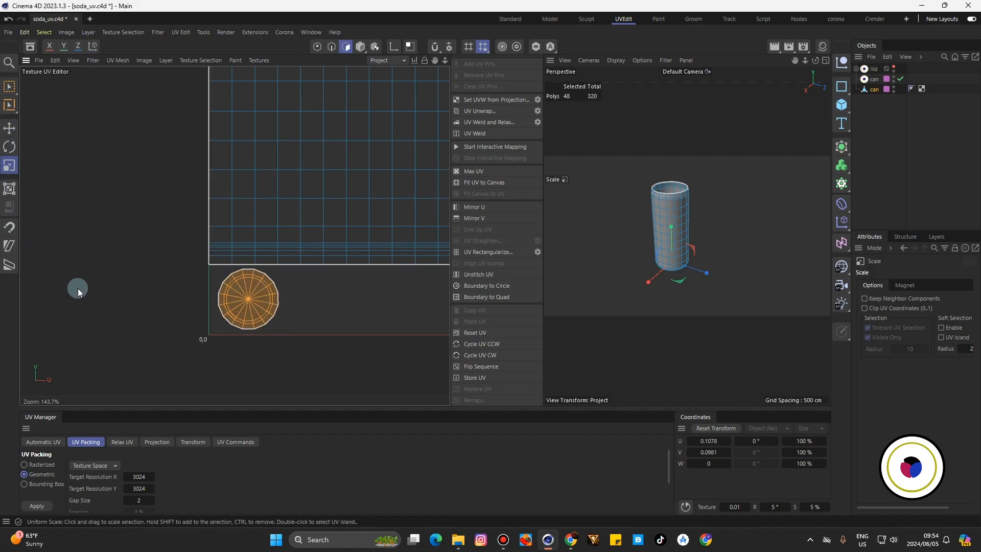
drag(107, 319, 122, 328)
- Widen the texture UV editor and nudge the circular island slightly along U to 0.1175
drag(263, 248, 352, 247)
scroll(352, 244, down, 6)
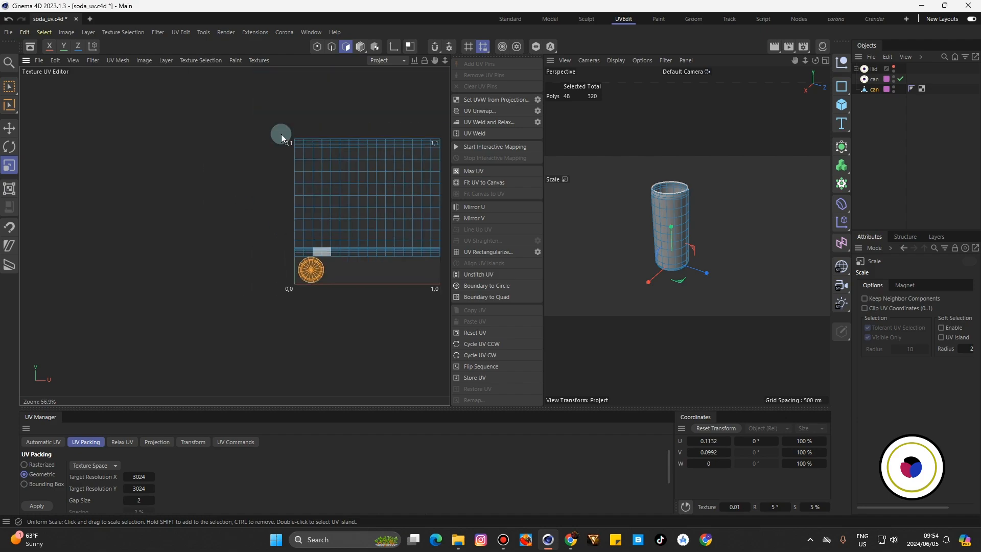
drag(434, 60, 332, 89)
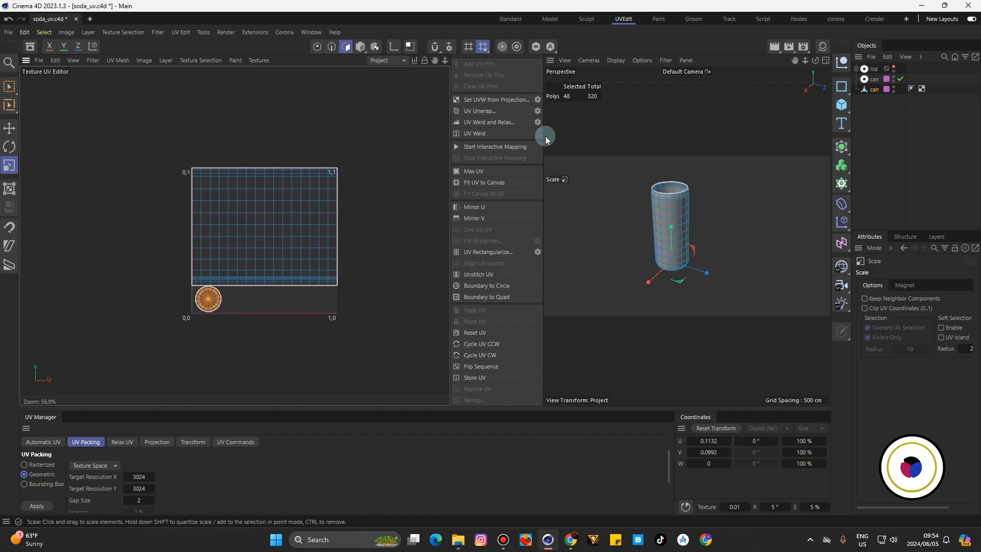
drag(543, 136, 617, 152)
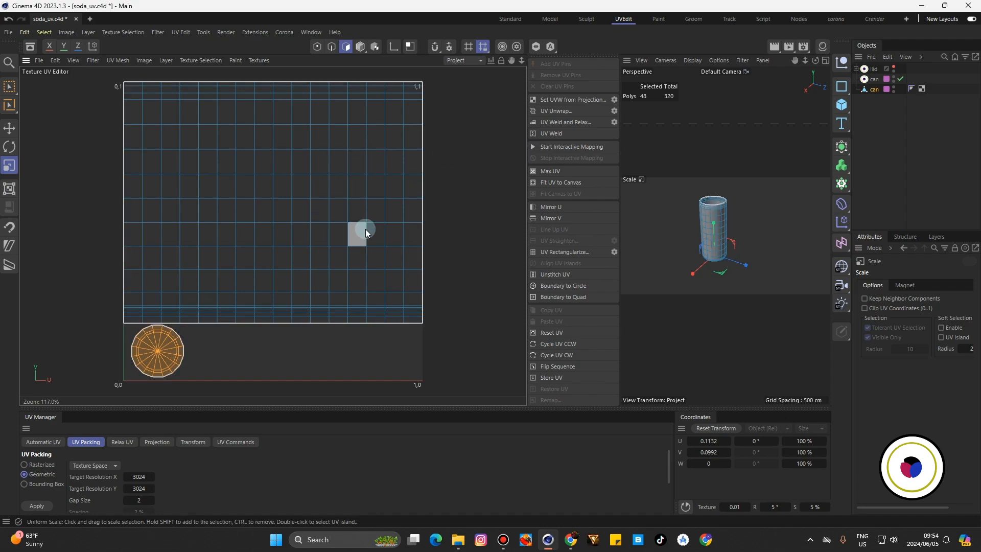
scroll(373, 230, up, 8)
scroll(383, 230, down, 5)
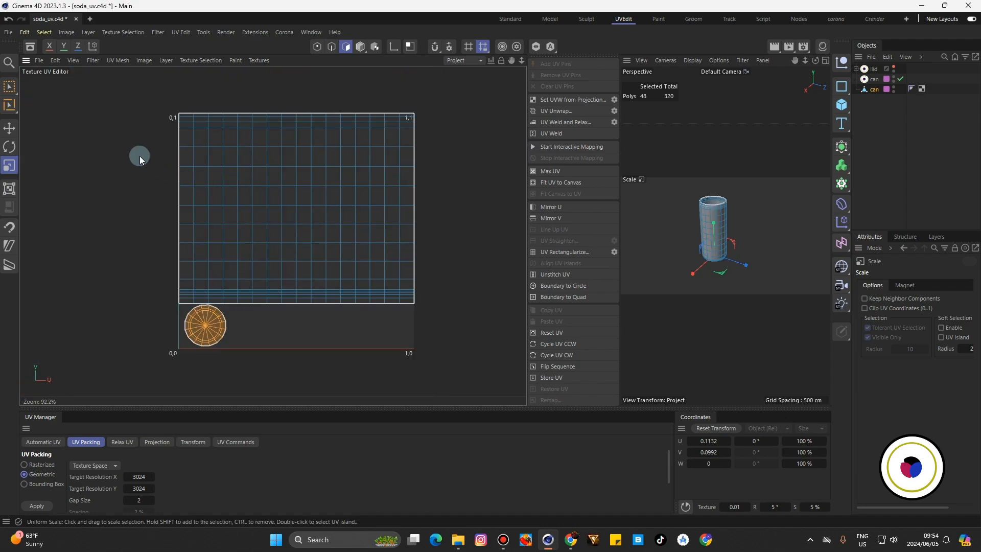
click(10, 128)
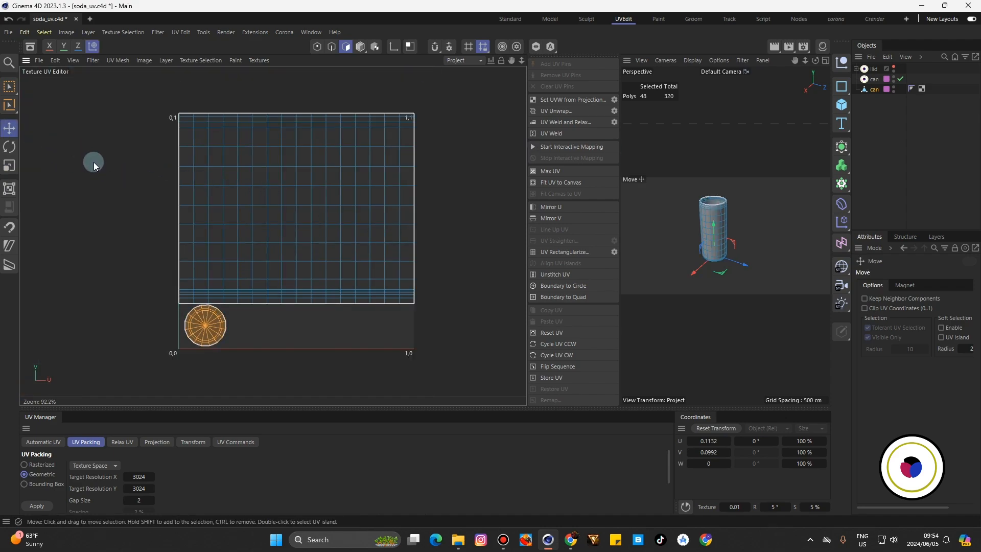
drag(93, 162, 94, 162)
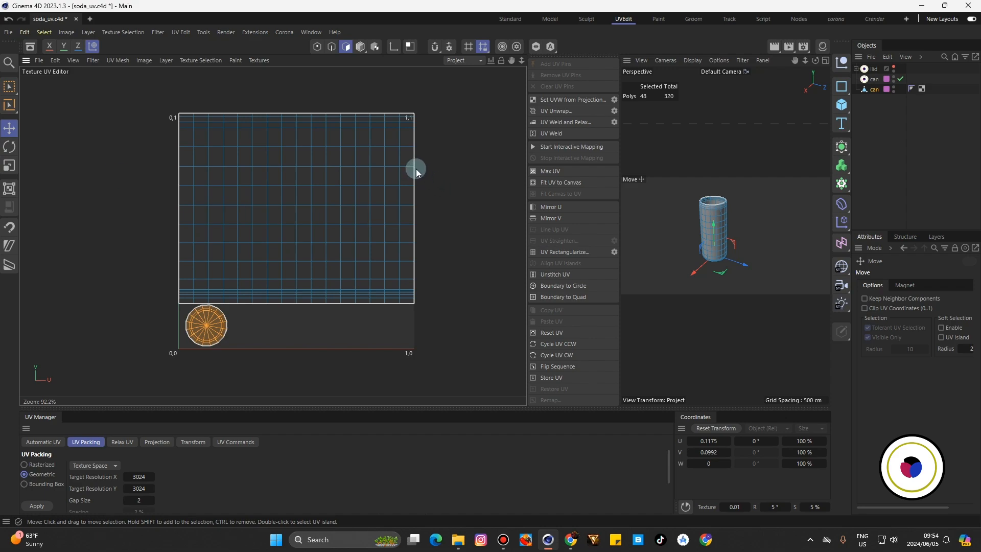
click(446, 182)
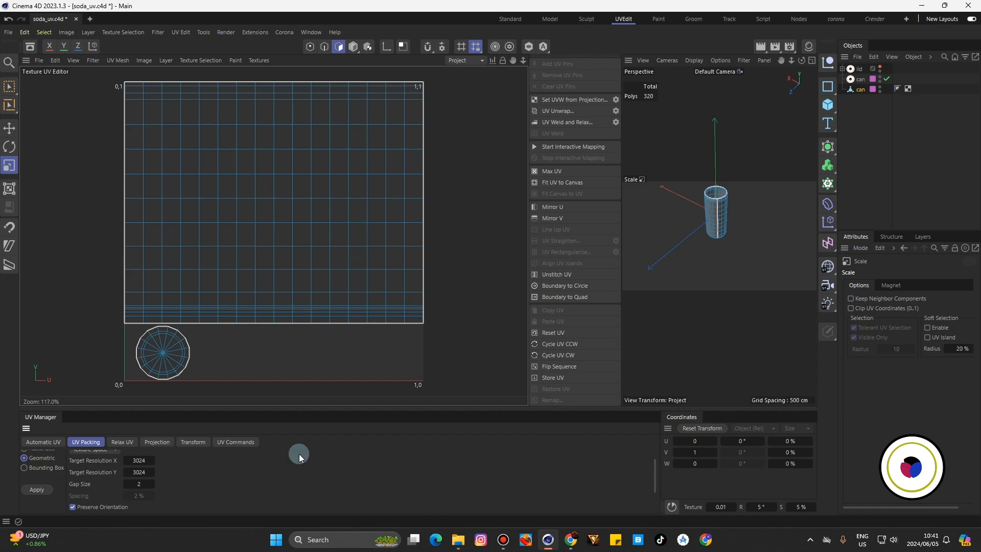
- Create a new 3024 × 3024 pixel, 8-bit RGB texture named can_uv
click(38, 62)
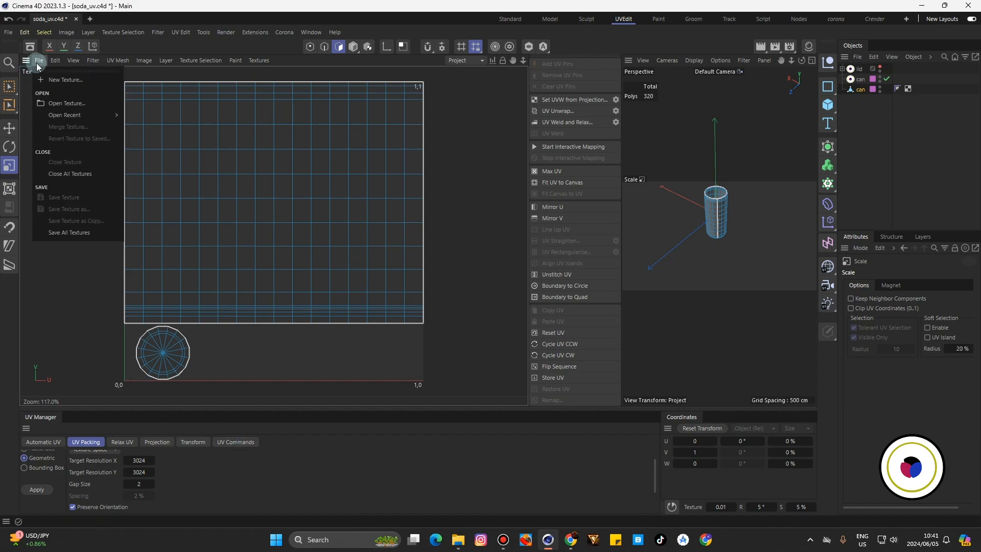
click(58, 80)
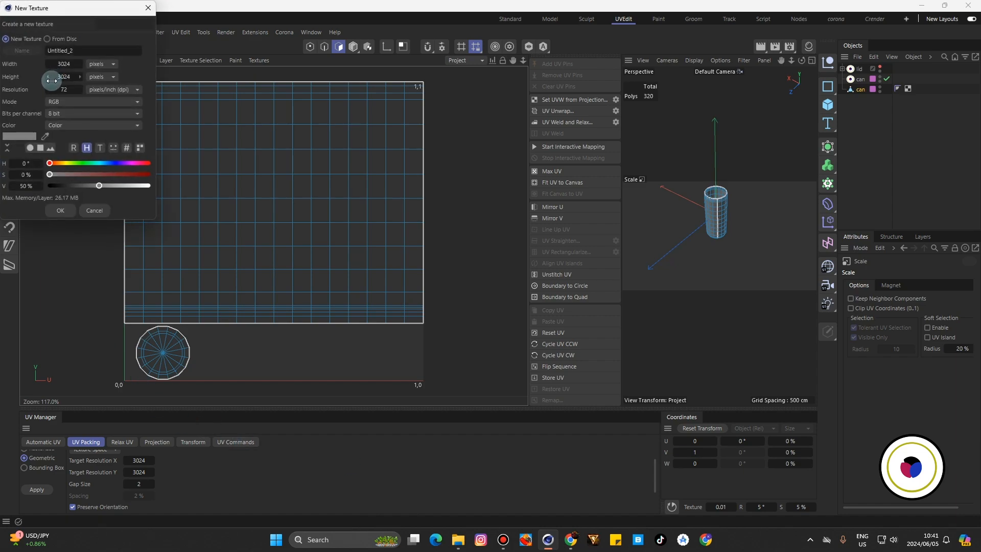
double_click(69, 50)
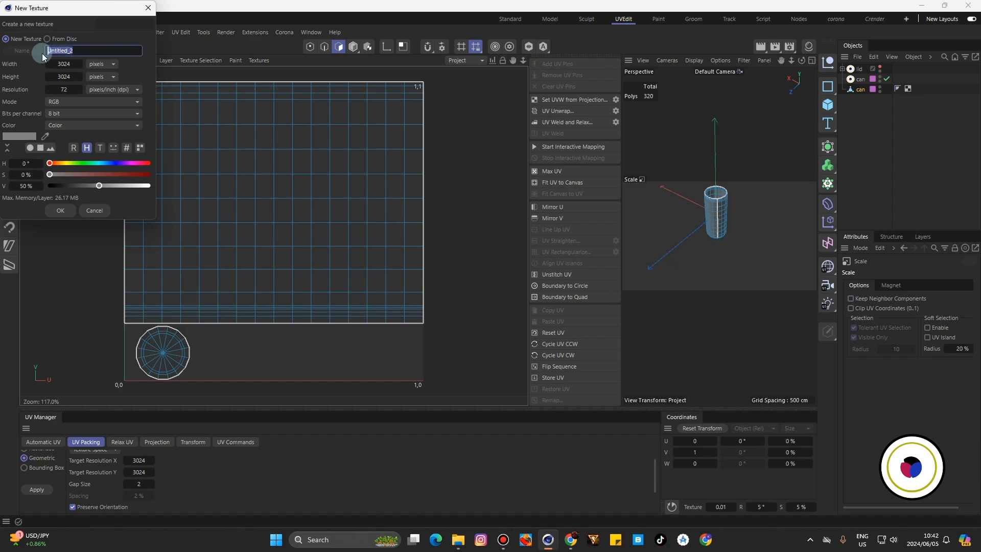
text(car)
text(n_uv)
click(60, 210)
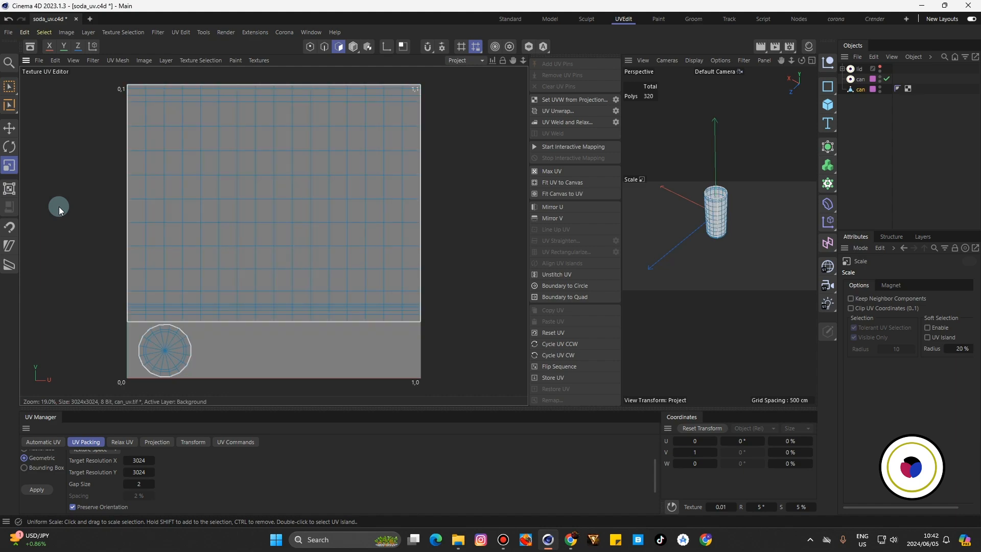
- Create a UV mesh layer on the can_uv texture and save the texture in PSD format
click(166, 61)
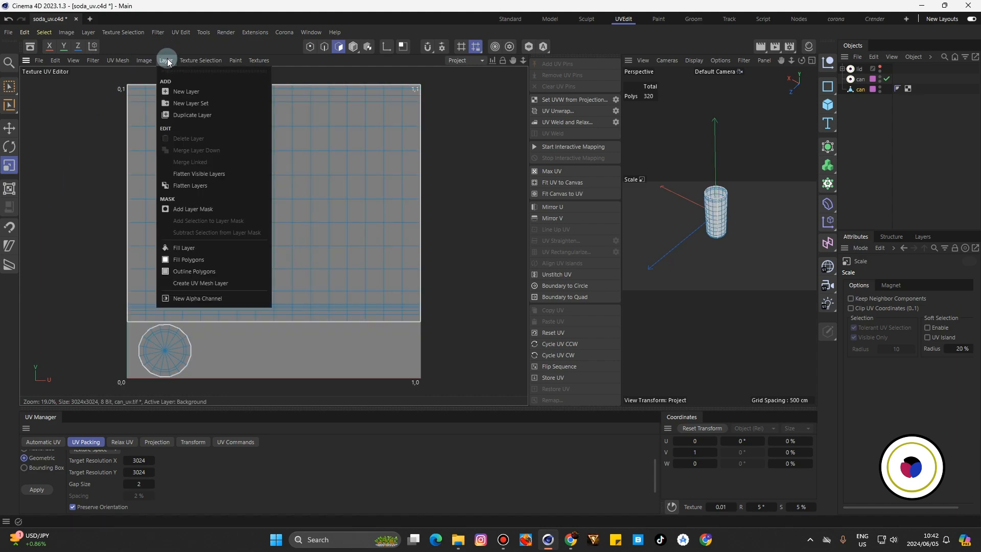
click(185, 285)
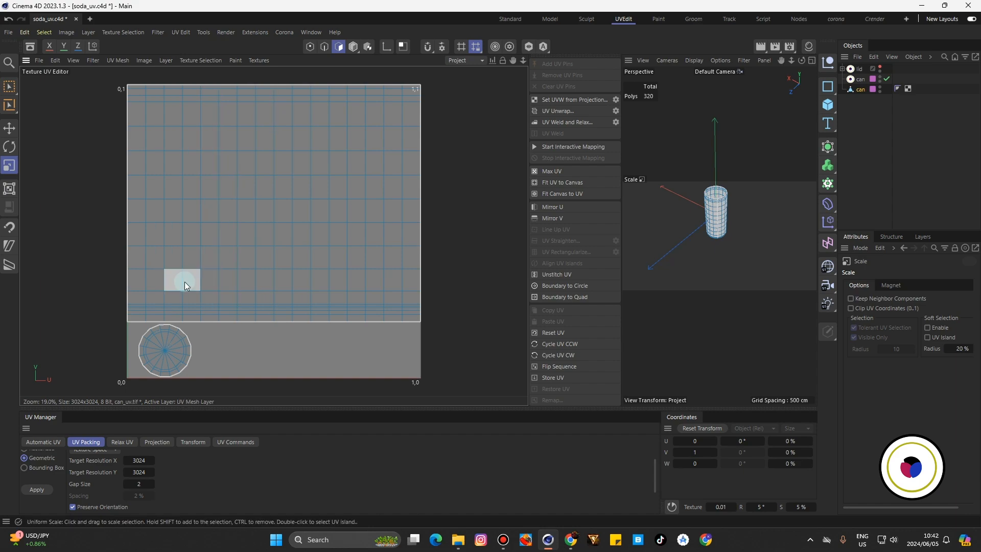
click(41, 61)
click(80, 220)
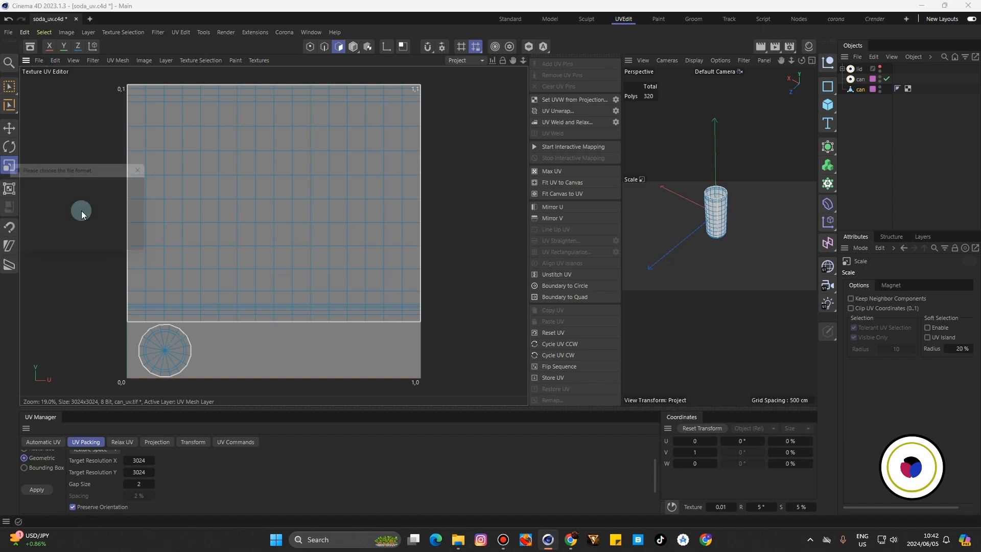
click(74, 182)
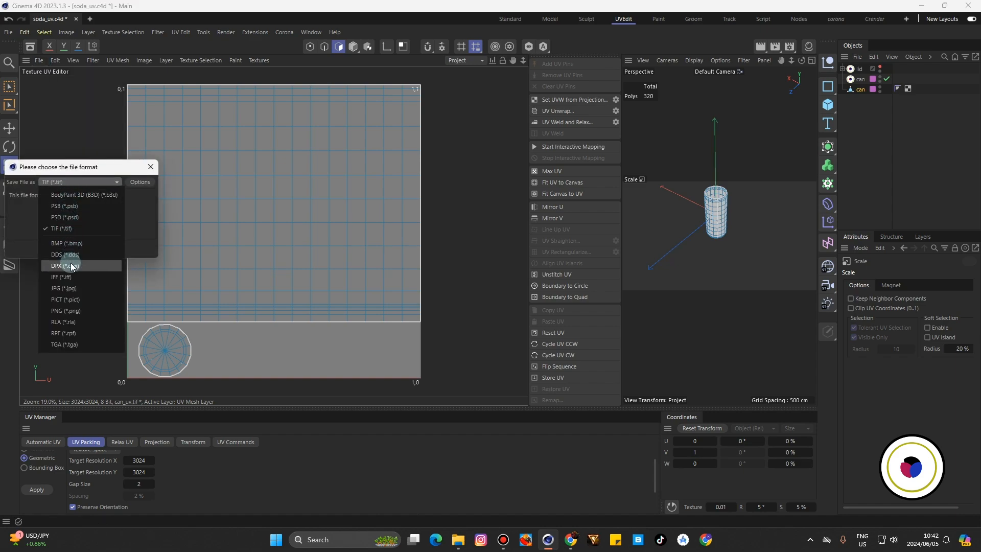
click(74, 217)
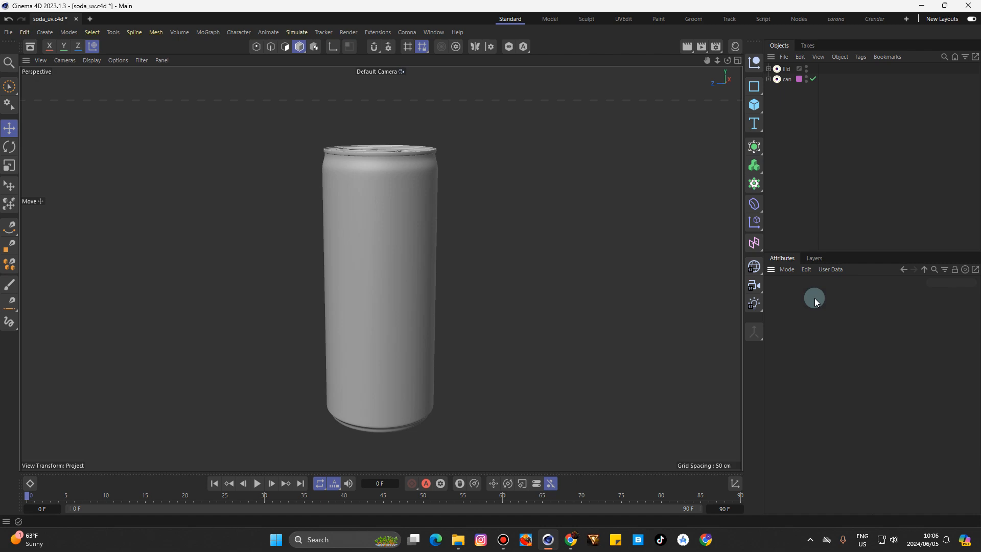
- Collapse the can and the lid each into a single polygon object with Connect Objects + Delete
click(778, 81)
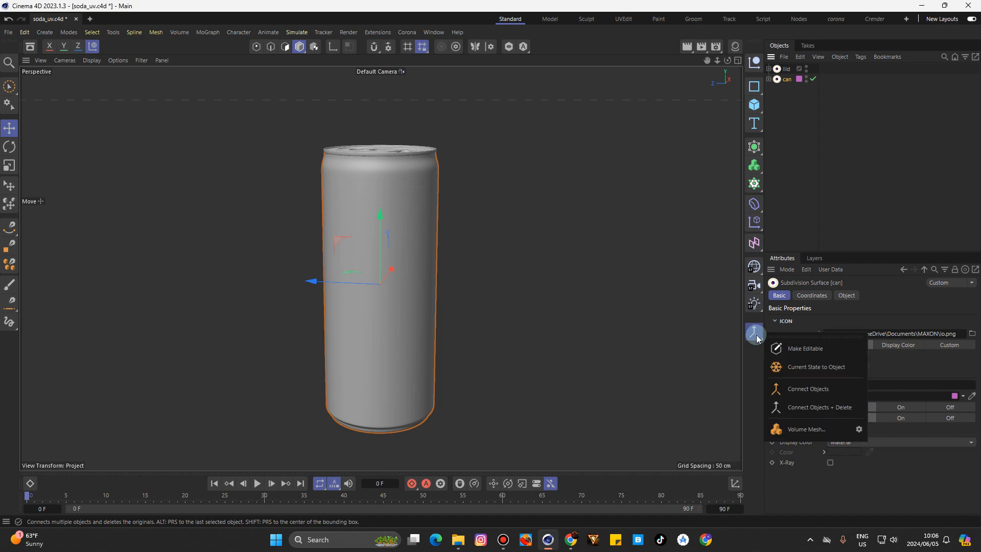
click(797, 407)
click(780, 69)
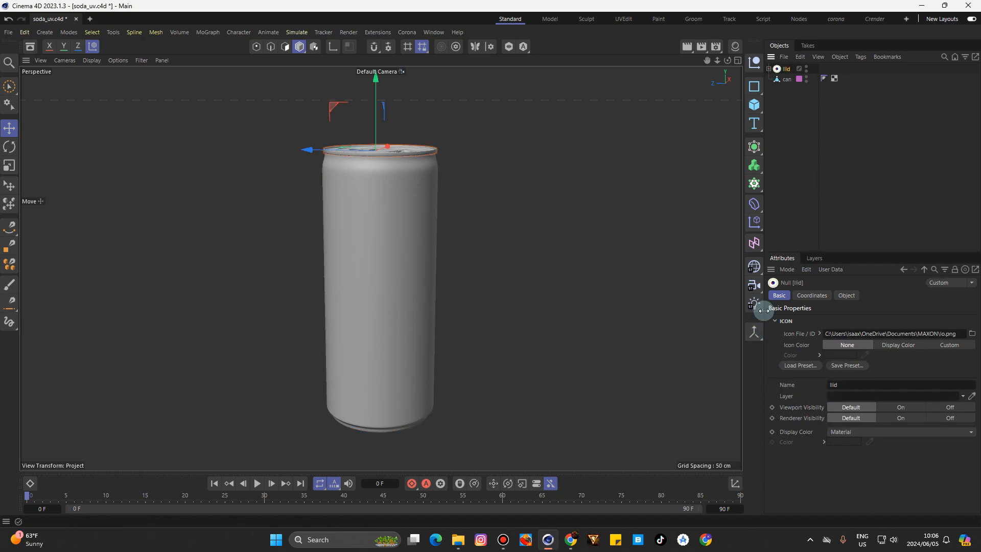
drag(727, 61, 727, 64)
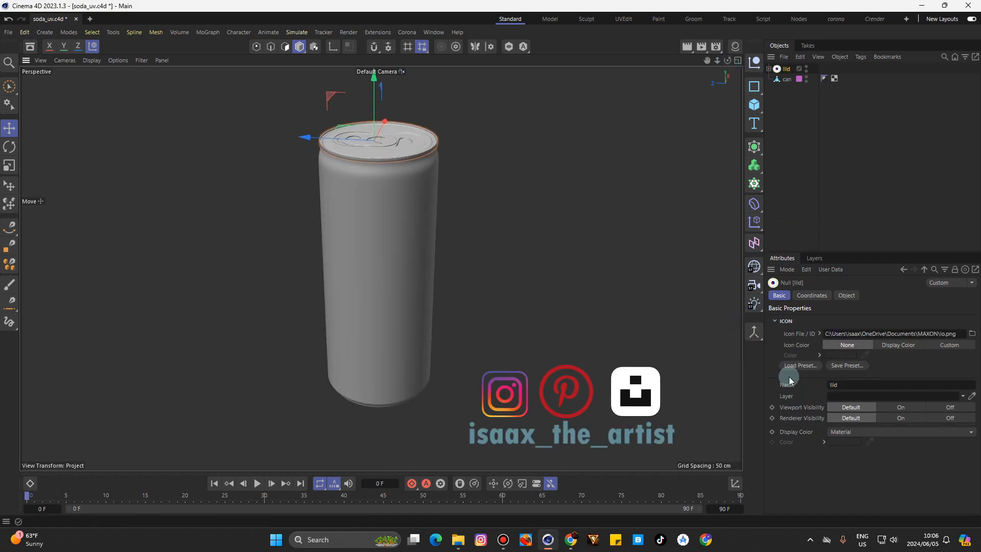
click(755, 328)
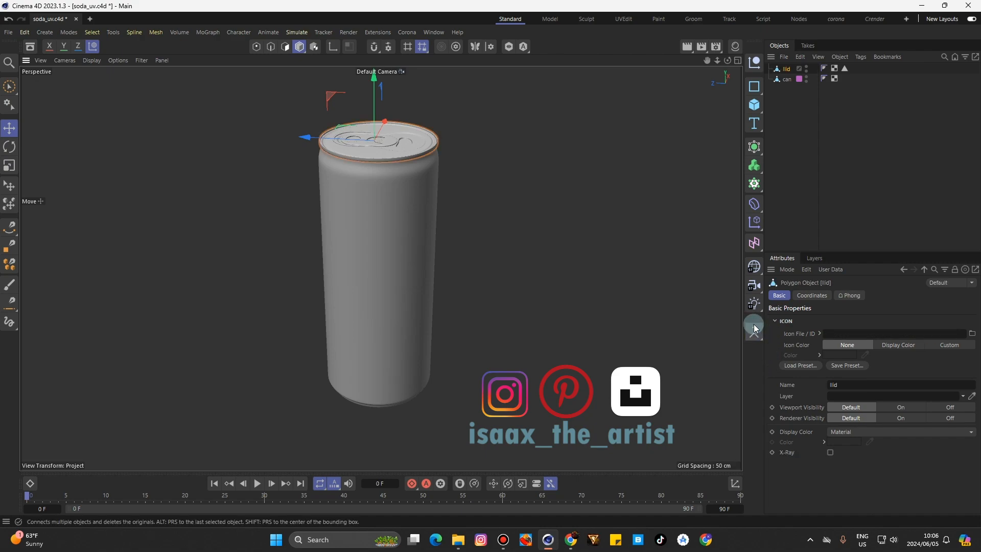
click(783, 140)
- Export the scene in FBX format as soda_uv.fbx to the 72 soda can uv folder
click(9, 34)
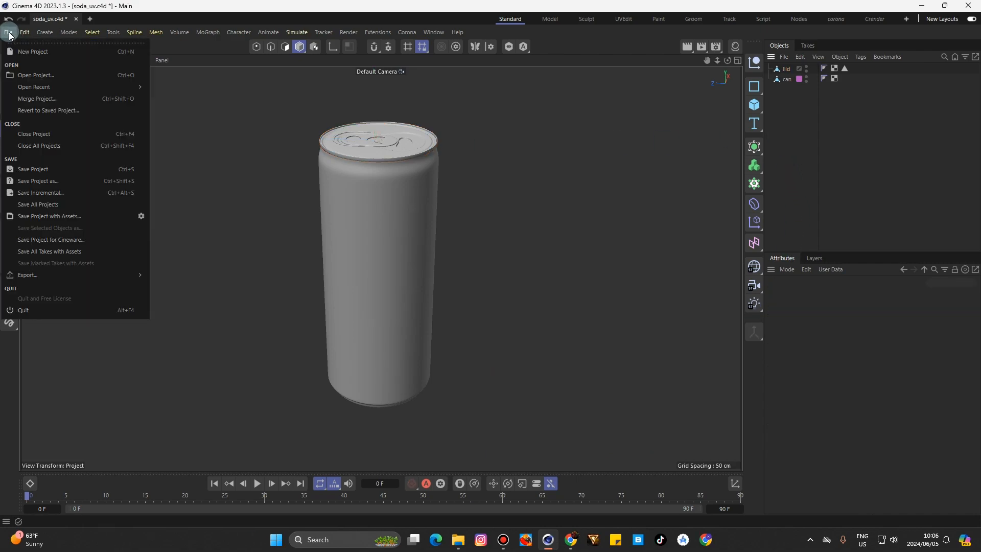
mouse_move(106, 278)
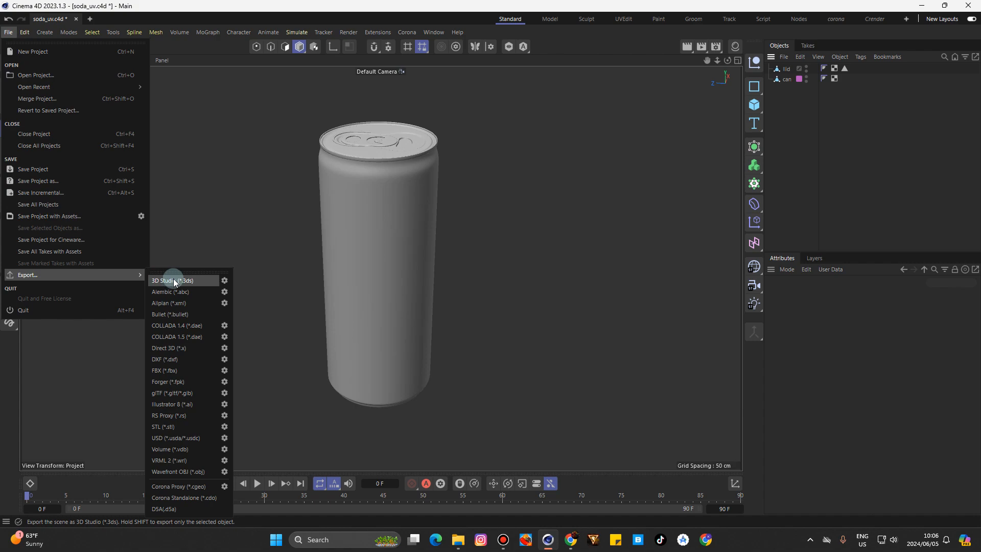
click(177, 370)
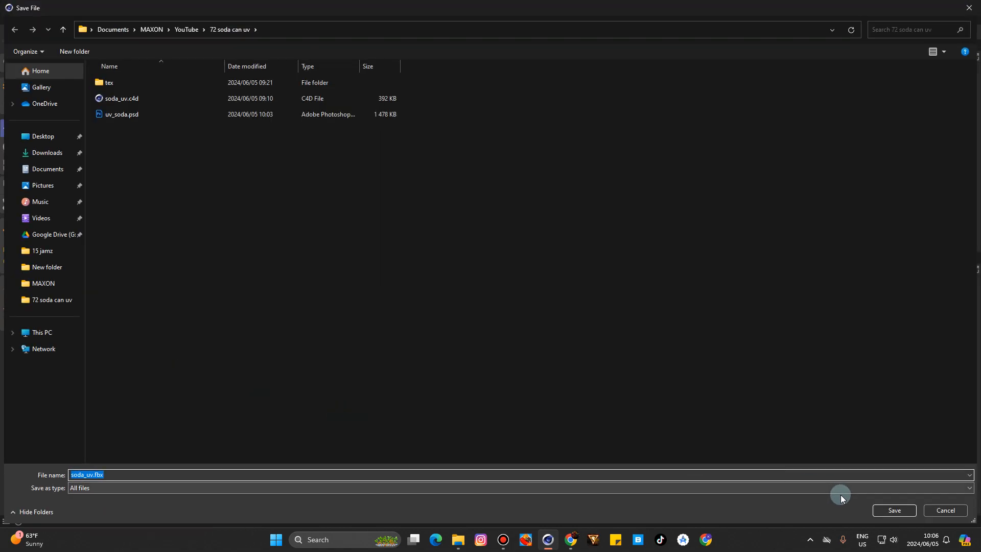
click(884, 511)
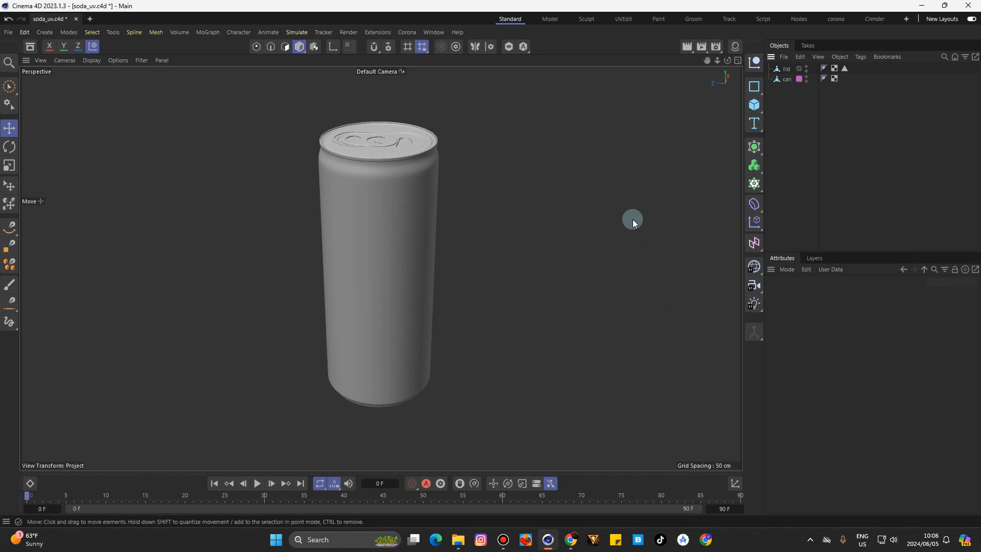
- Export the scene in Alembic format as well
click(9, 33)
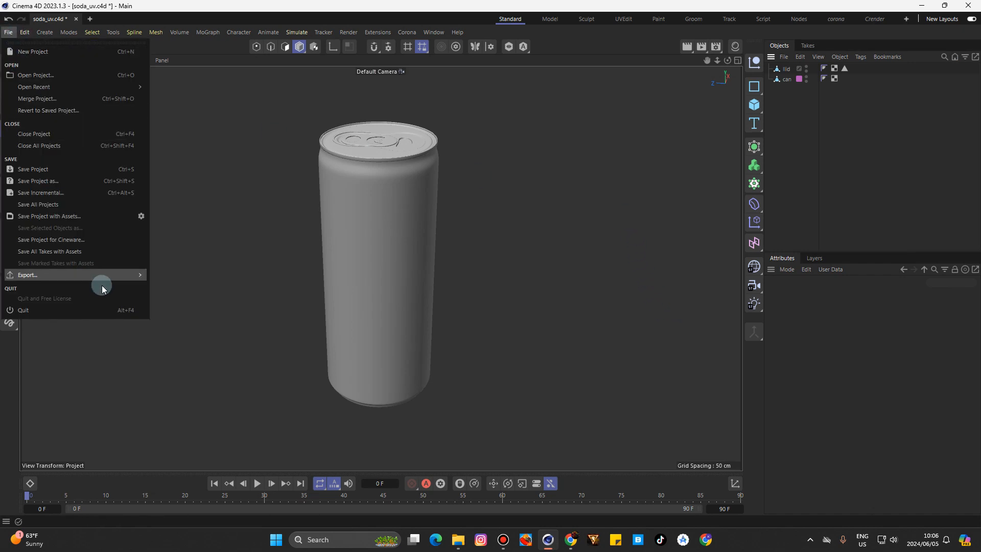
mouse_move(105, 276)
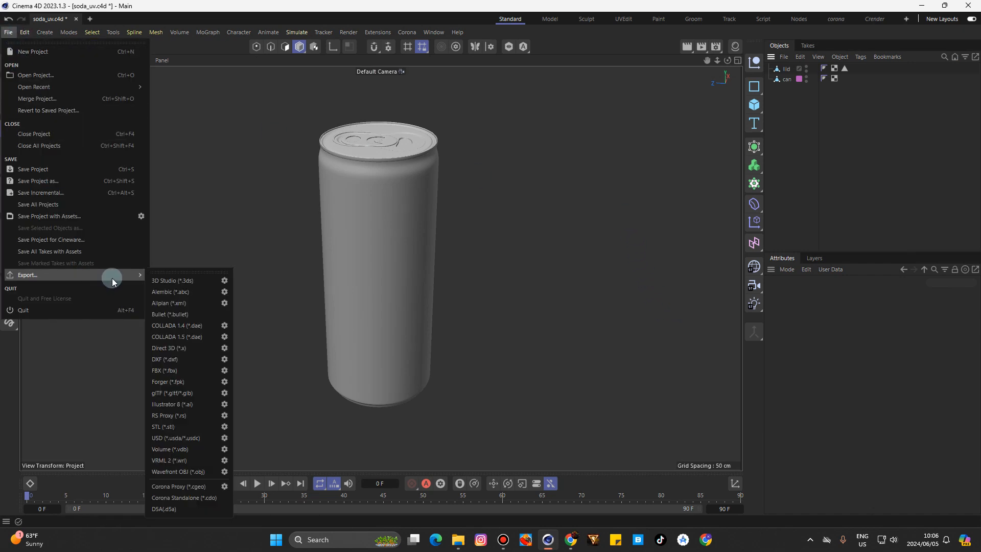
click(164, 293)
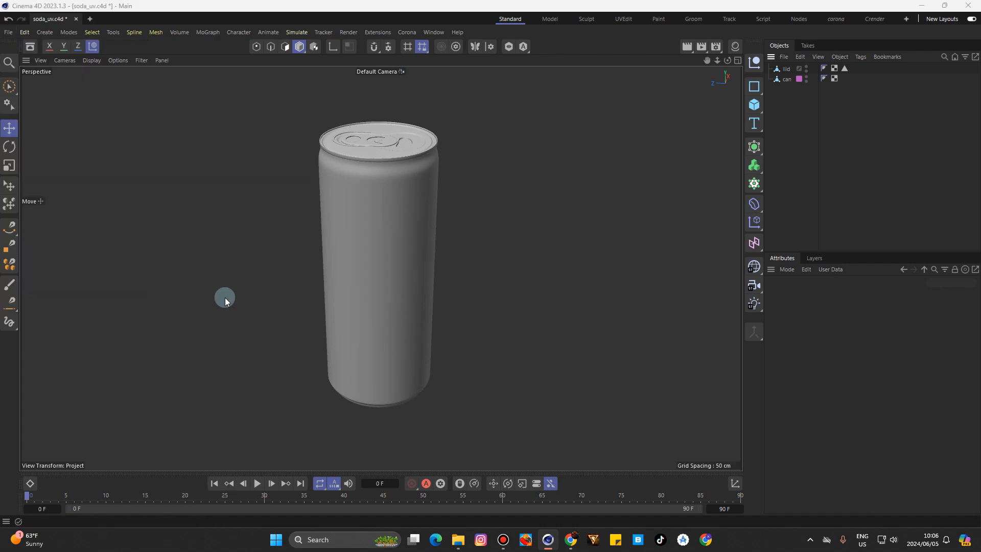
click(879, 510)
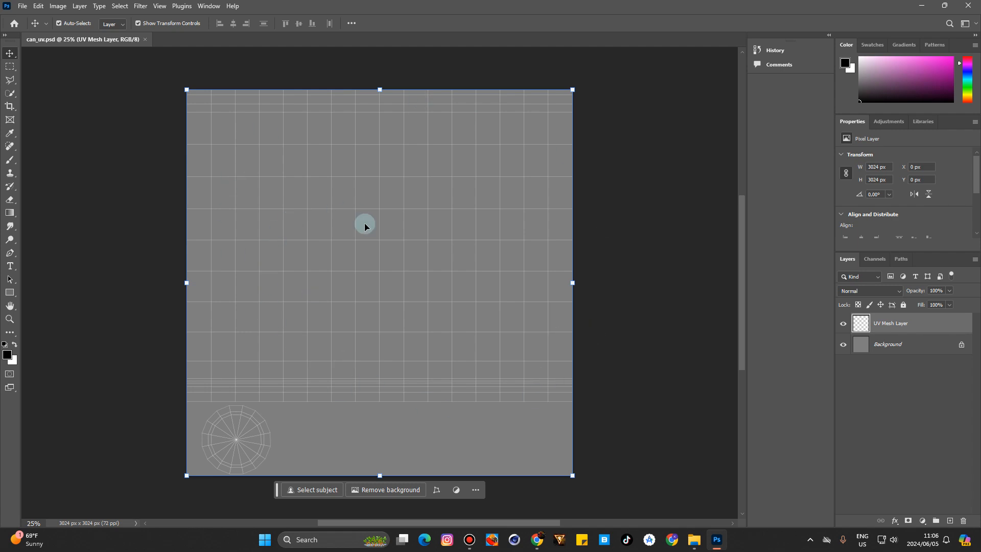
- Check the UV Mesh Layer by toggling its visibility, and review the label images in the tex folder
click(843, 323)
click(843, 324)
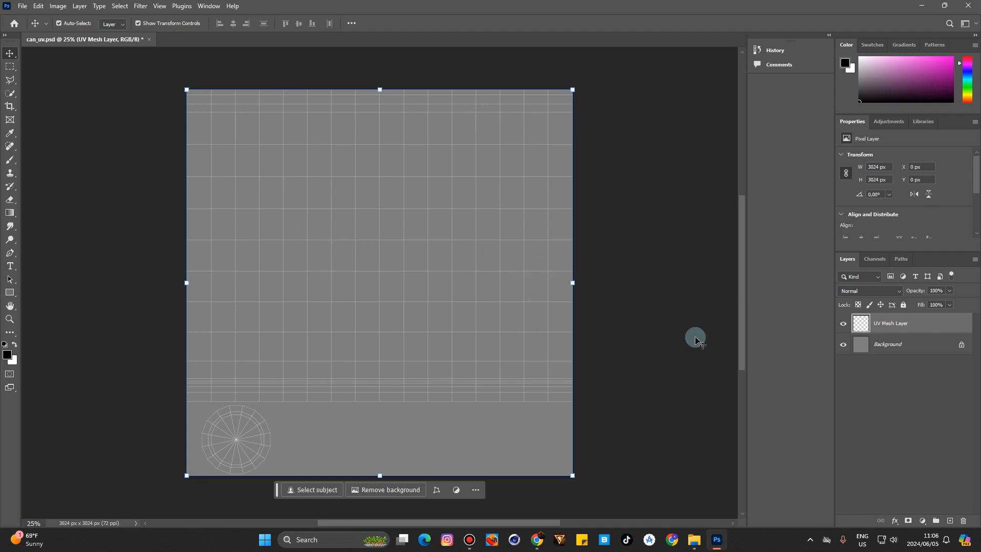
click(695, 540)
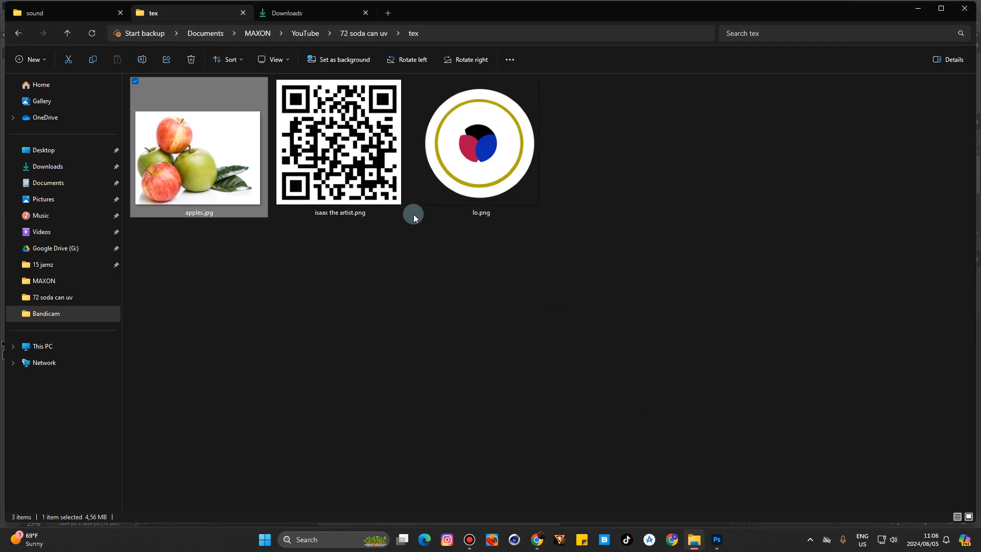
click(415, 288)
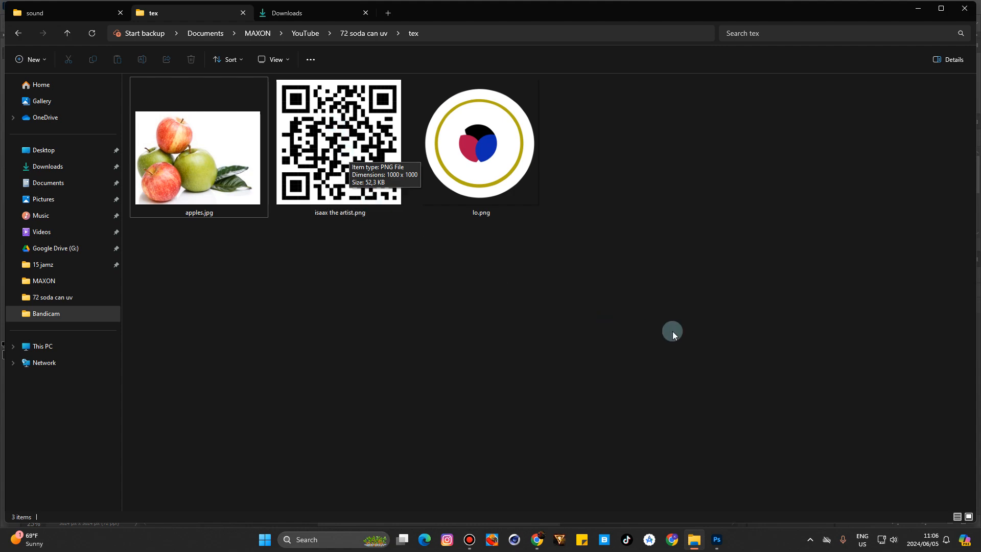
click(716, 539)
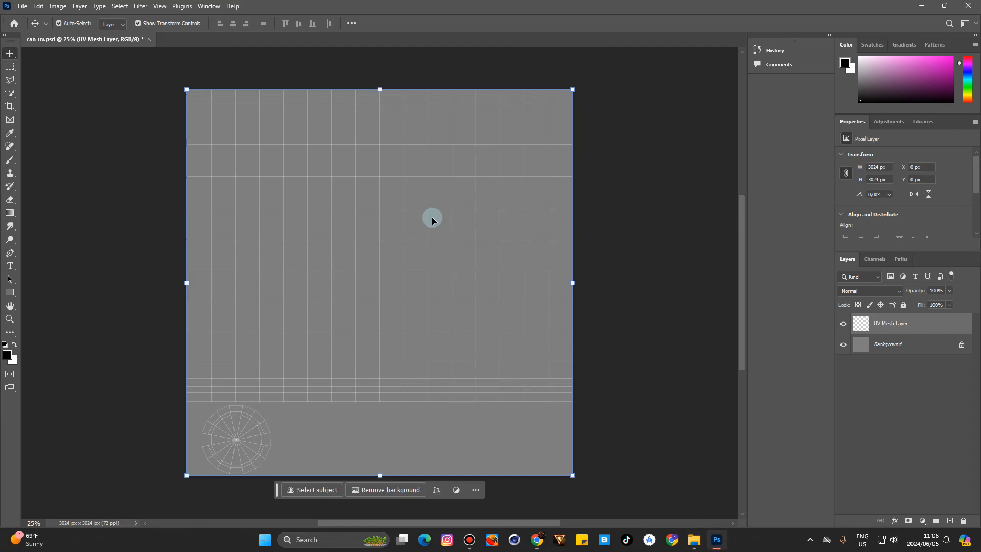
- Add the text THE in Myriad Pro Bold at 200 pt on the upper part of the can's UV area
key(t)
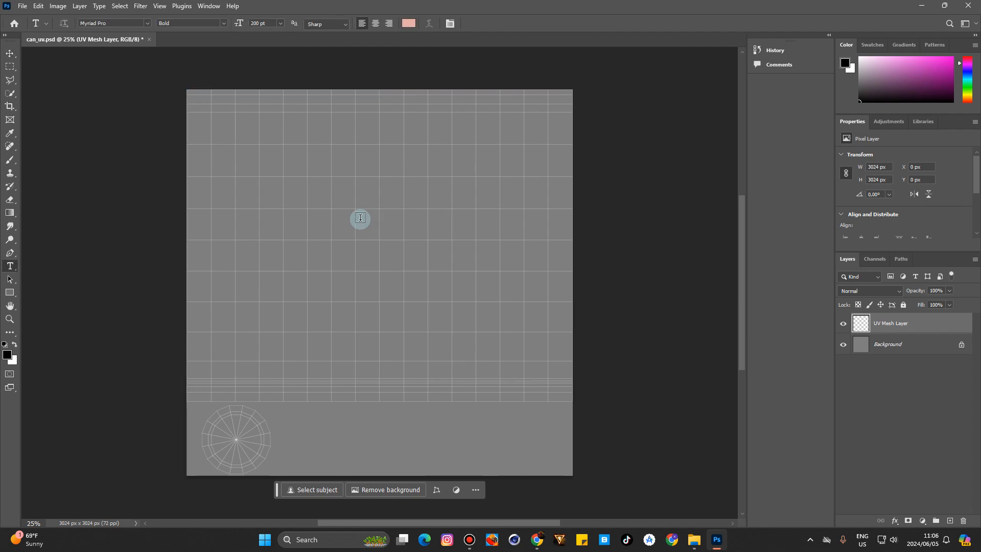
click(308, 183)
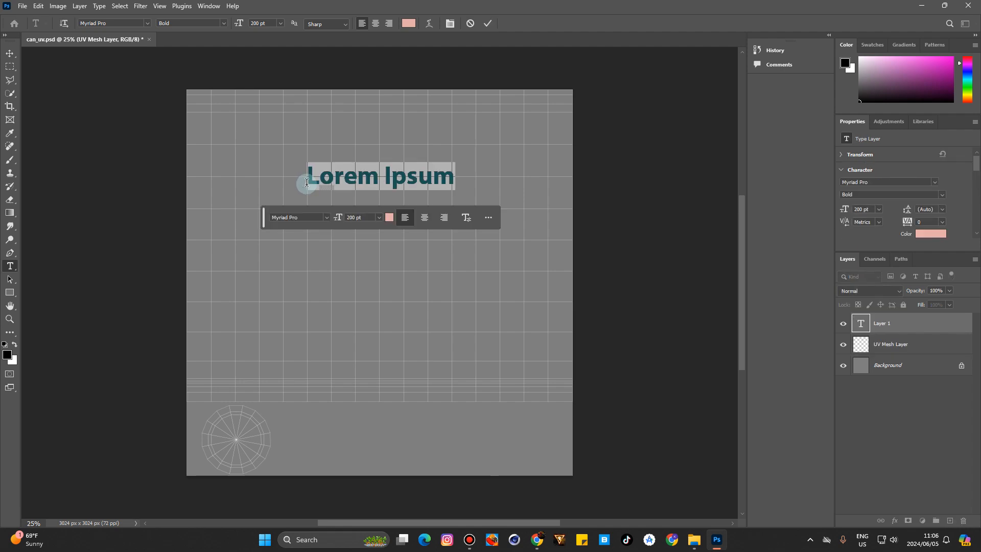
text(THE)
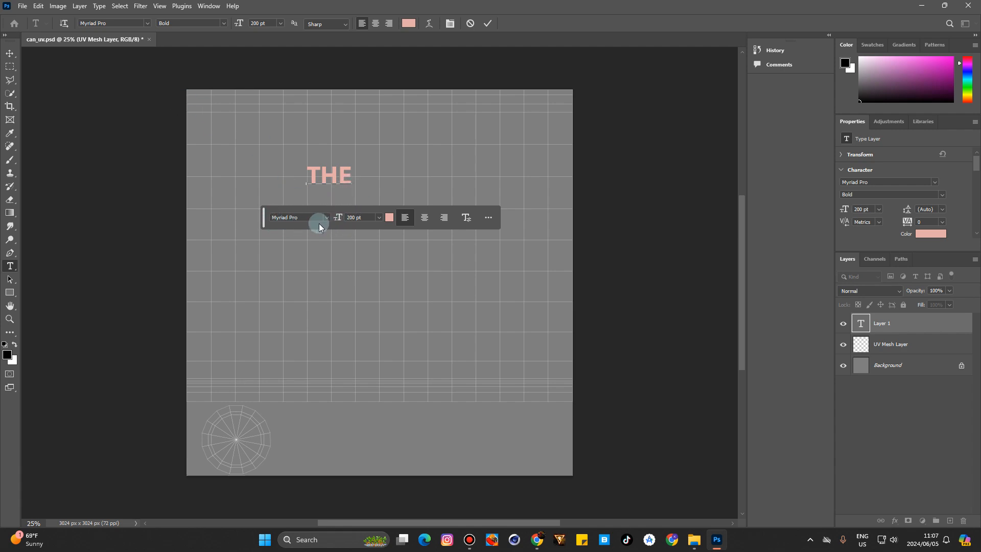
click(224, 24)
click(224, 28)
click(485, 24)
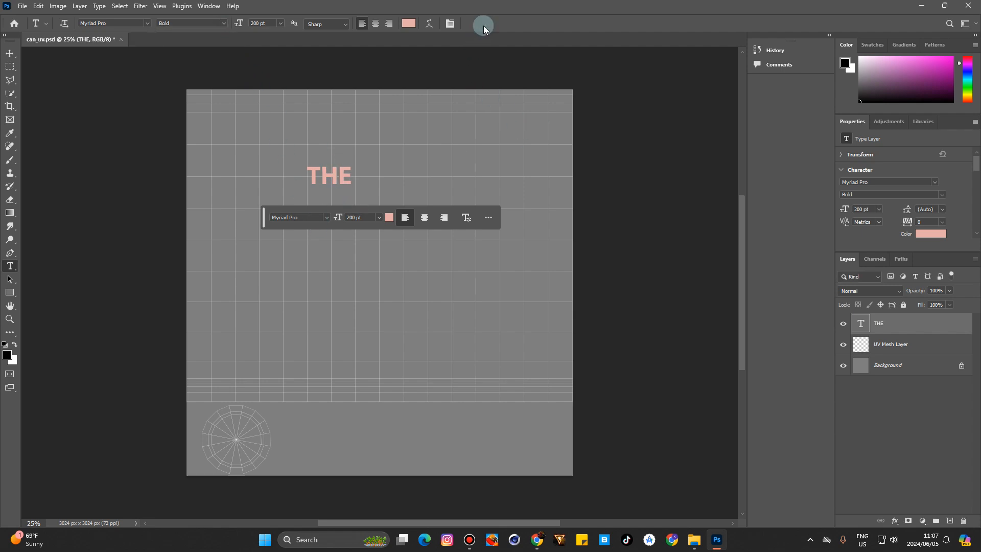
- Scale the THE text proportionally to about 212% and shift it slightly up over the UV grid
click(9, 58)
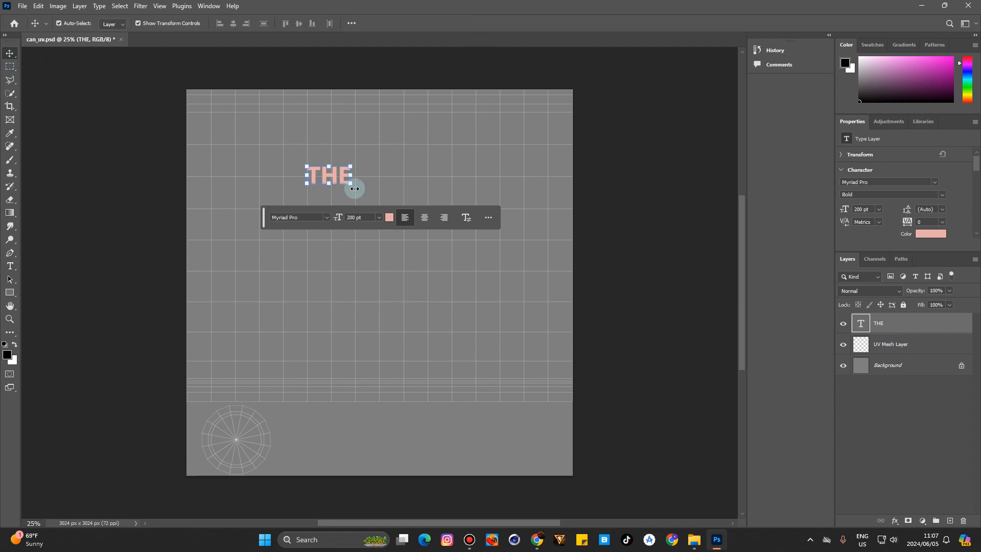
drag(351, 183, 360, 164)
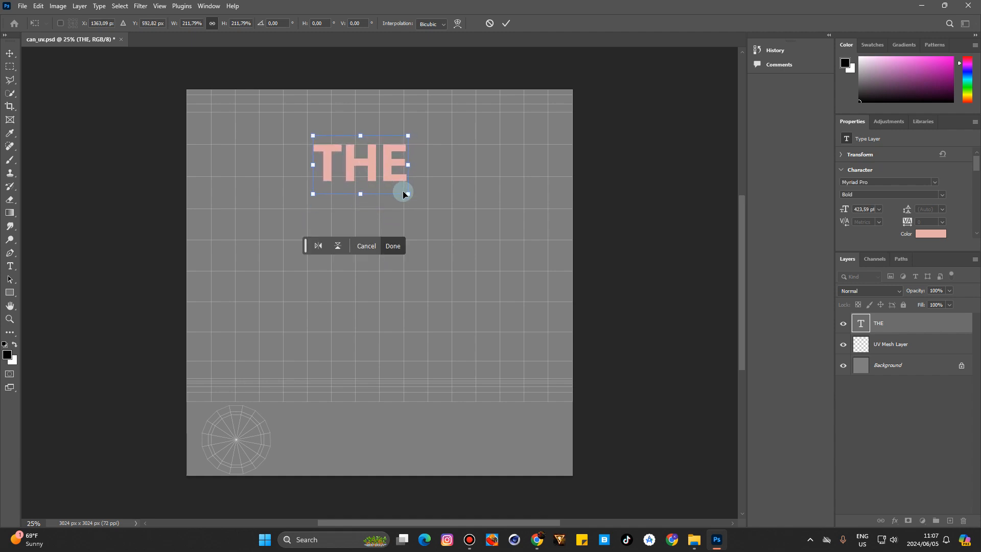
click(507, 20)
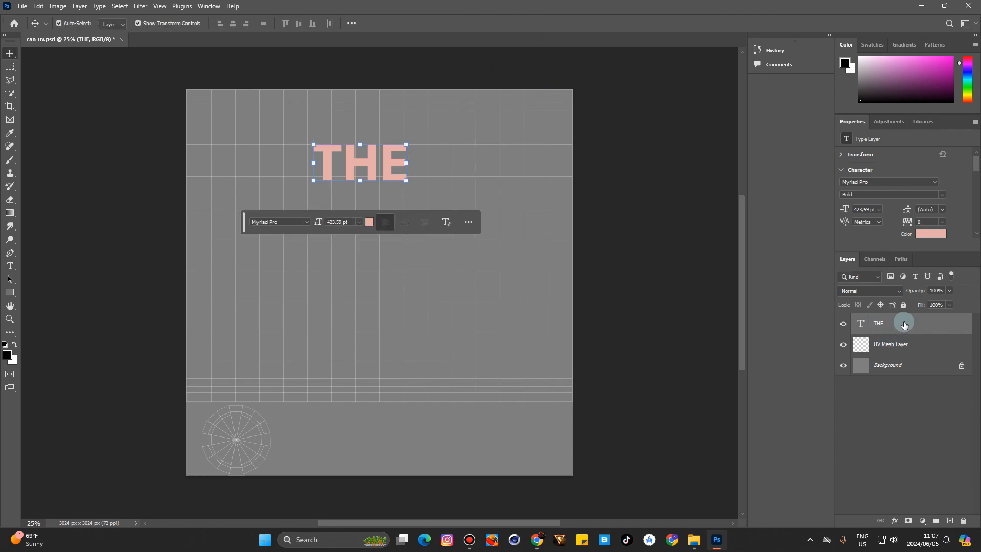
- Duplicate the THE text layer, place one copy below and slightly right of the original, and change its wording to BEST
alt+drag(904, 324, 904, 336)
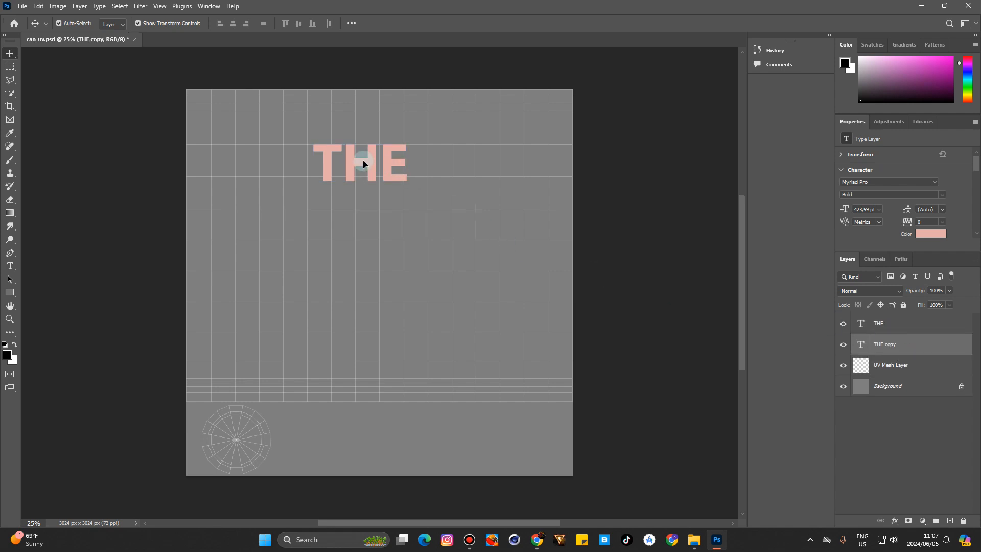
drag(365, 165, 395, 210)
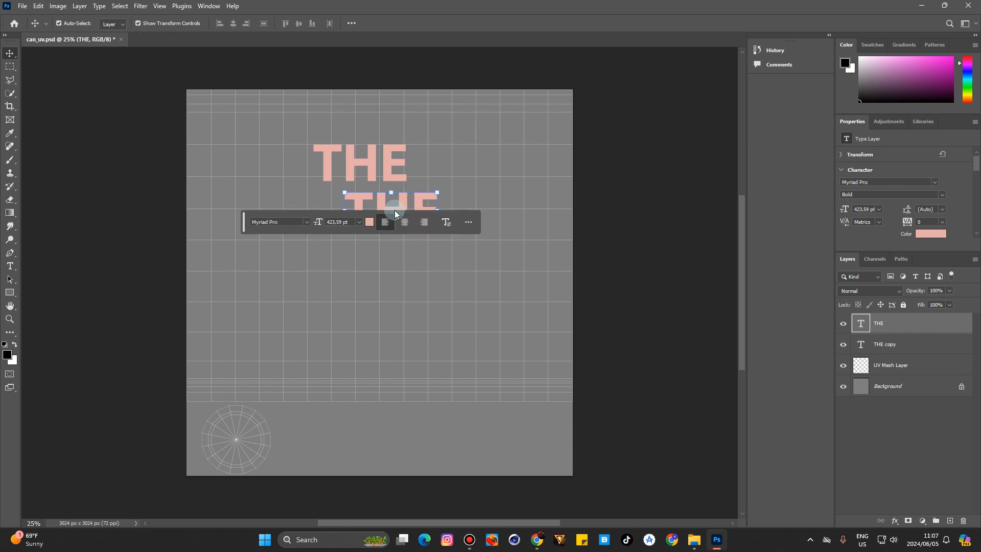
key(t)
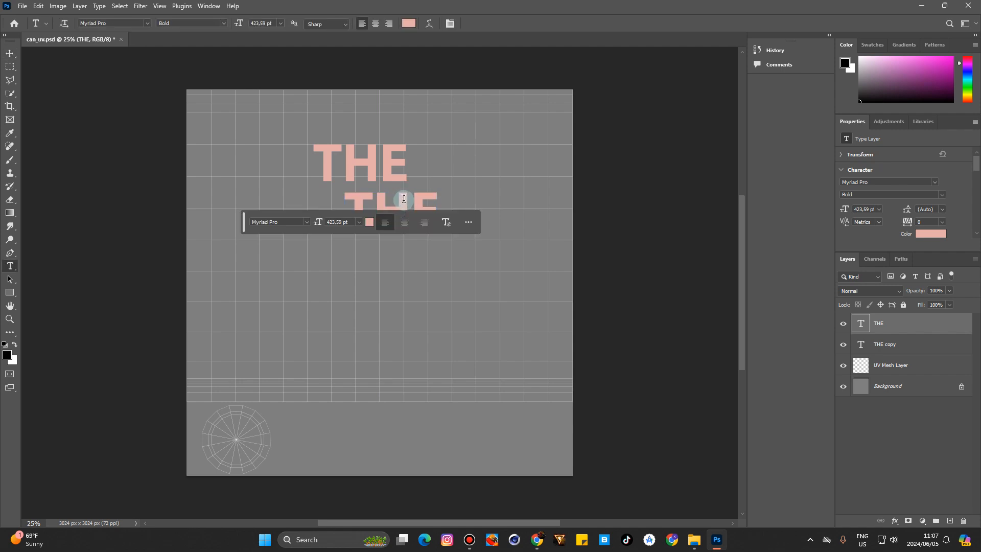
click(405, 198)
double_click(405, 199)
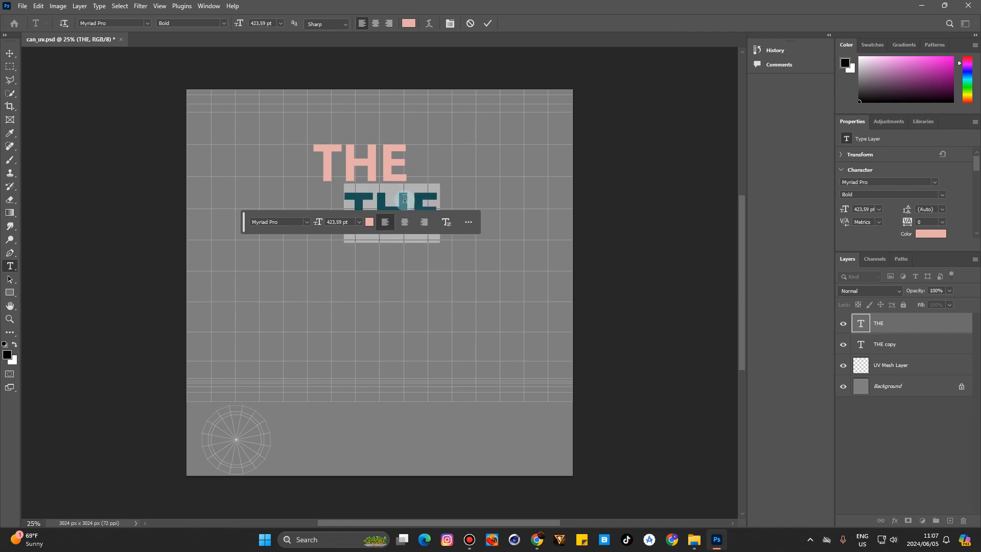
text(BEST)
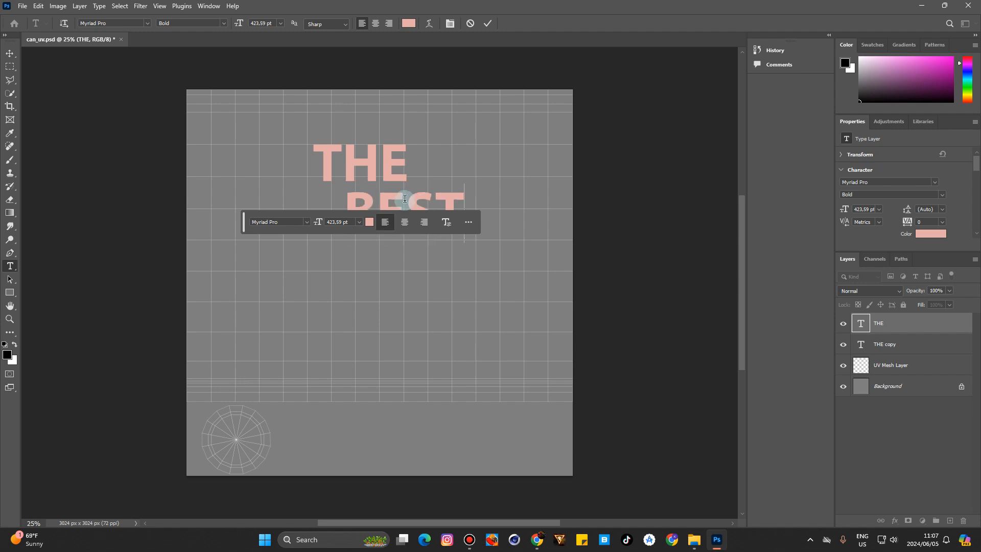
click(487, 24)
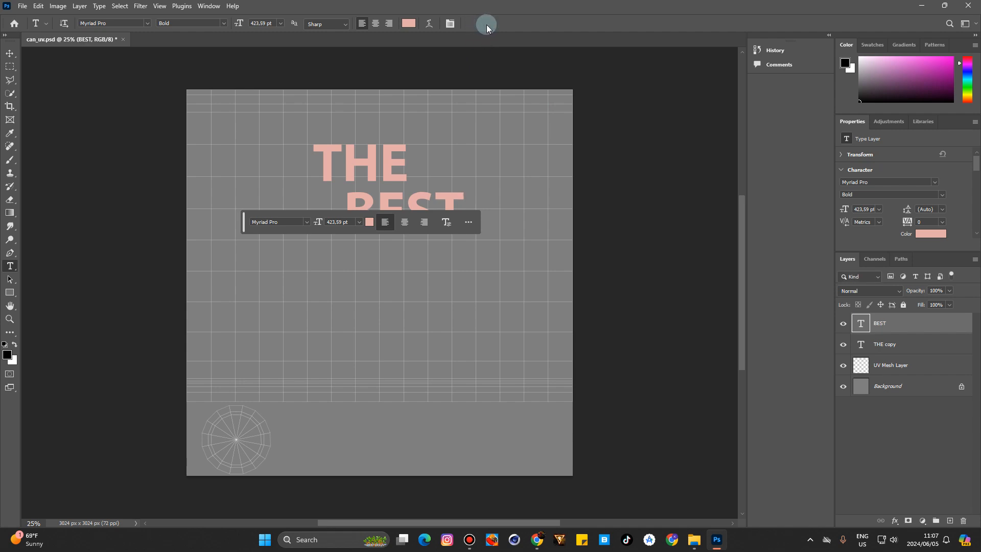
click(10, 53)
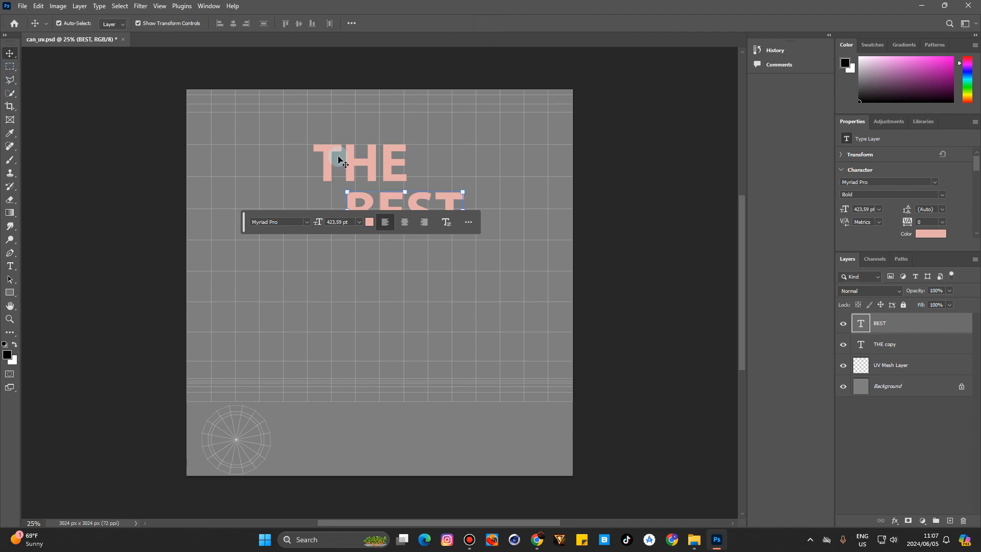
click(463, 260)
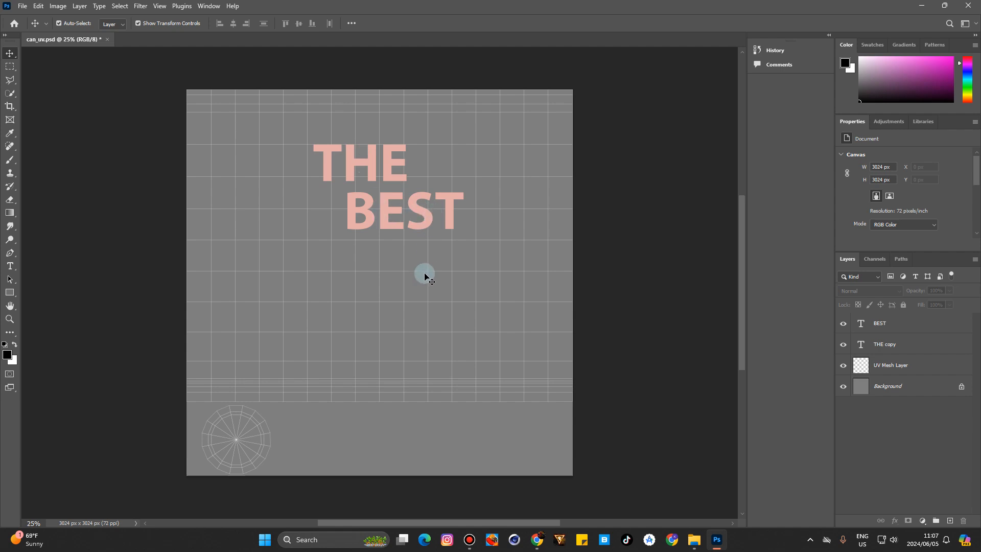
- Duplicate the remaining THE text layer, place one copy below BEST, and change its wording to JUICE
click(882, 345)
alt+drag(896, 348, 893, 359)
drag(378, 165, 412, 268)
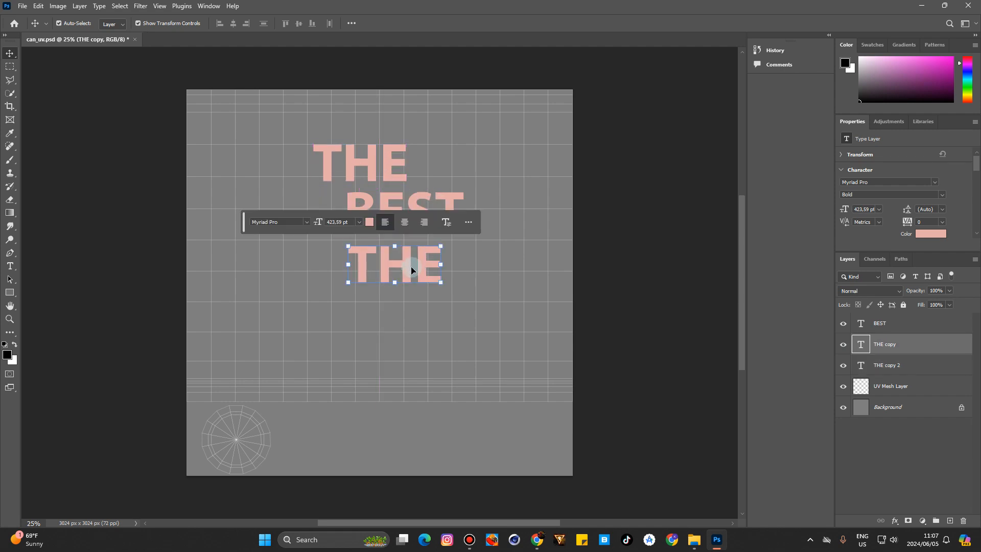
key(t)
click(412, 265)
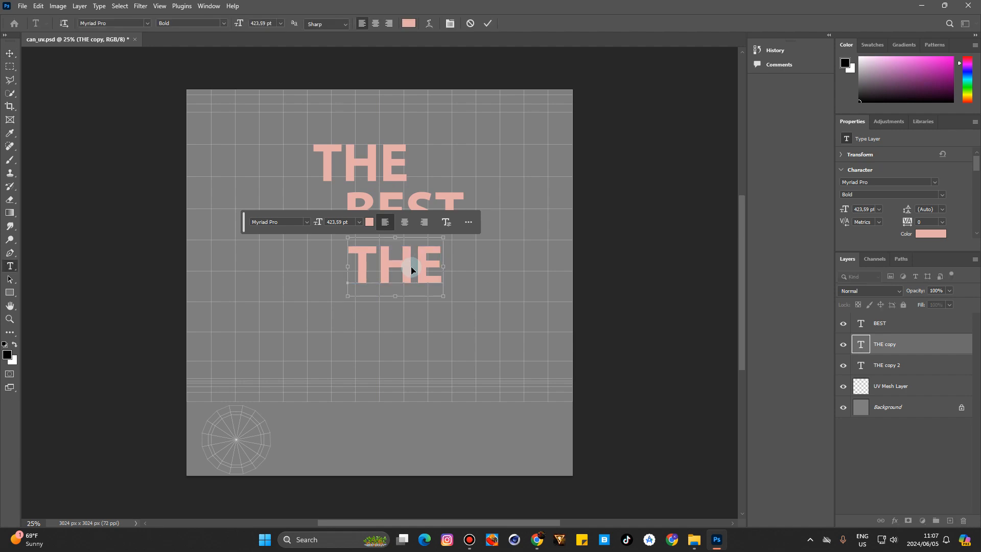
double_click(412, 265)
text(JUICE)
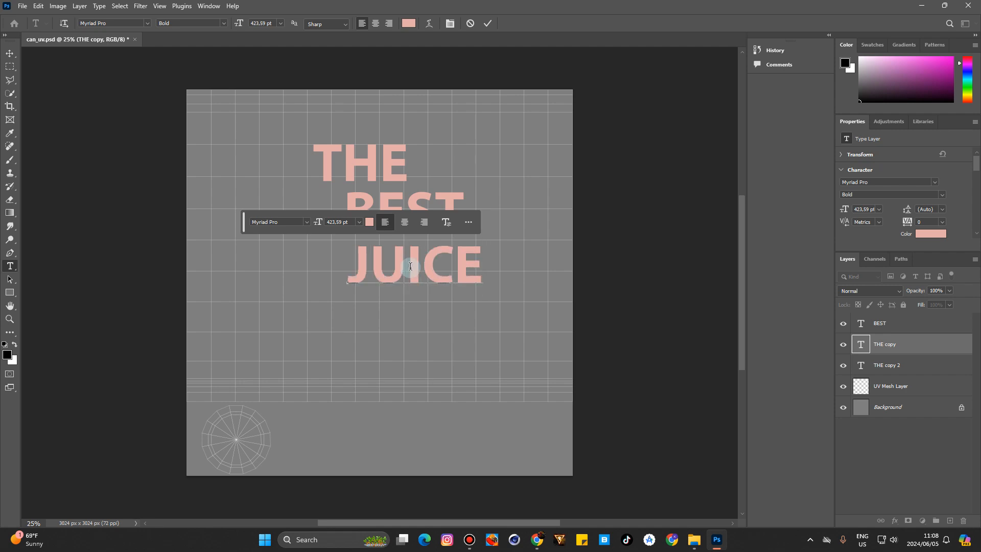
- Set the JUICE text to the Regular font style and shift it slightly right beneath BEST
double_click(361, 248)
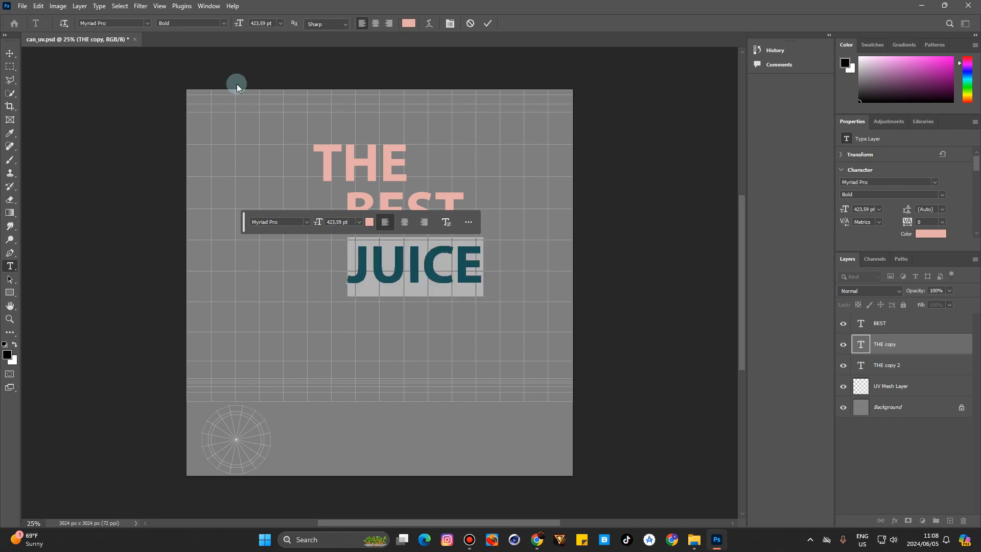
click(217, 24)
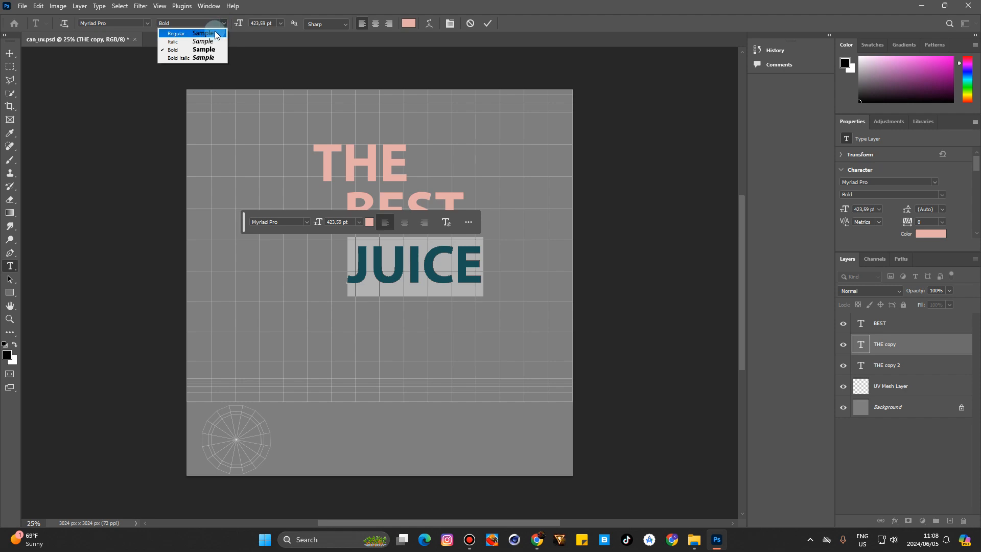
click(214, 34)
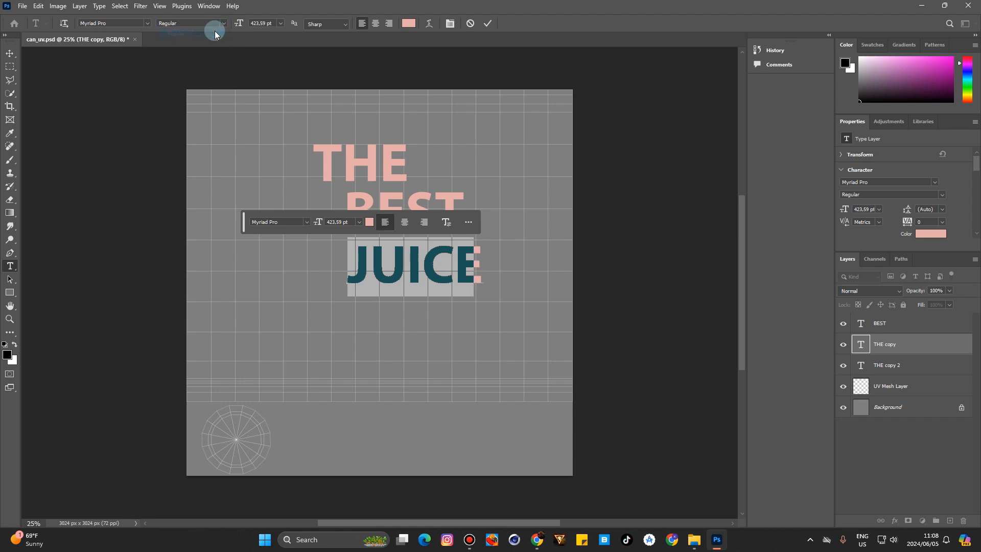
click(488, 23)
click(9, 54)
click(400, 314)
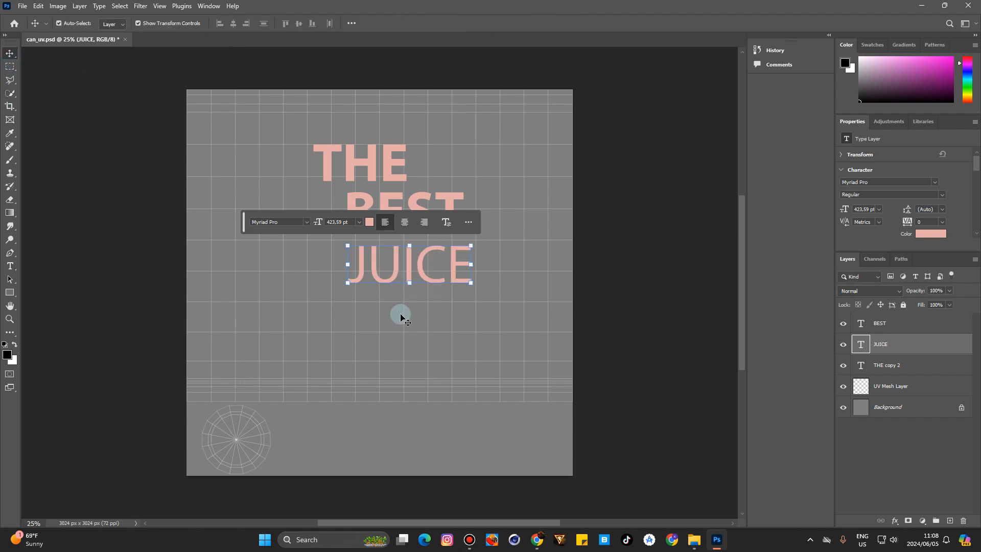
drag(416, 271, 434, 270)
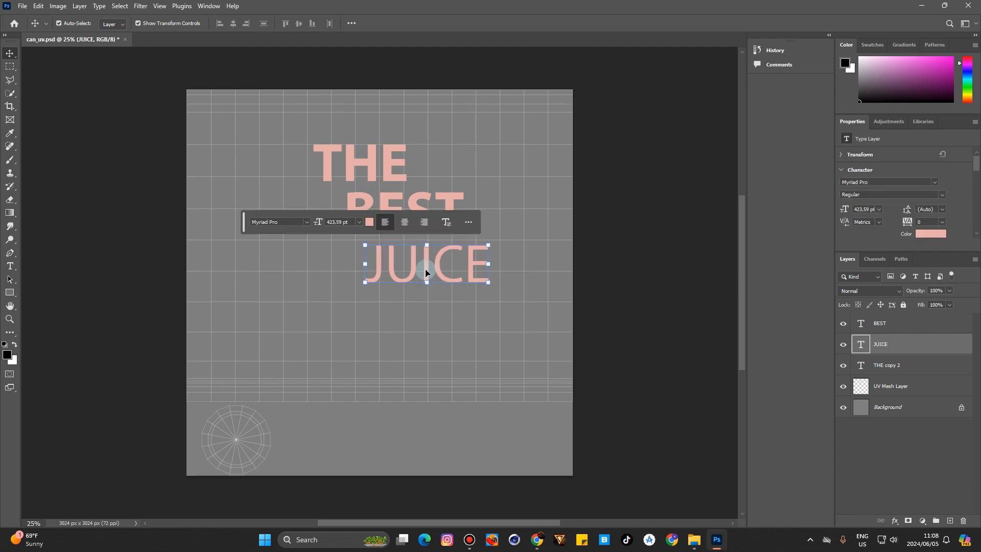
click(508, 217)
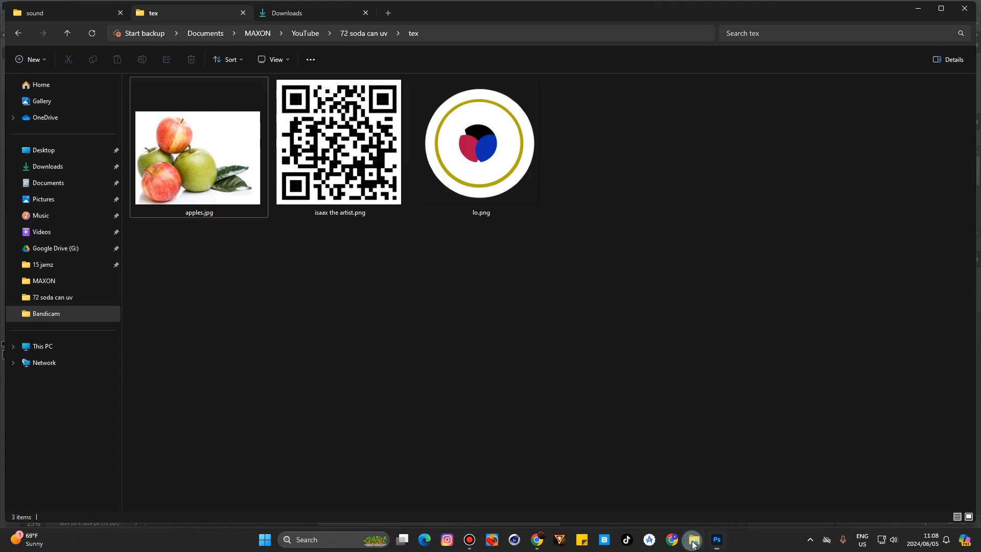
- Place the lo.png logo from the tex folder into the can_uv document at 100% scale
click(694, 539)
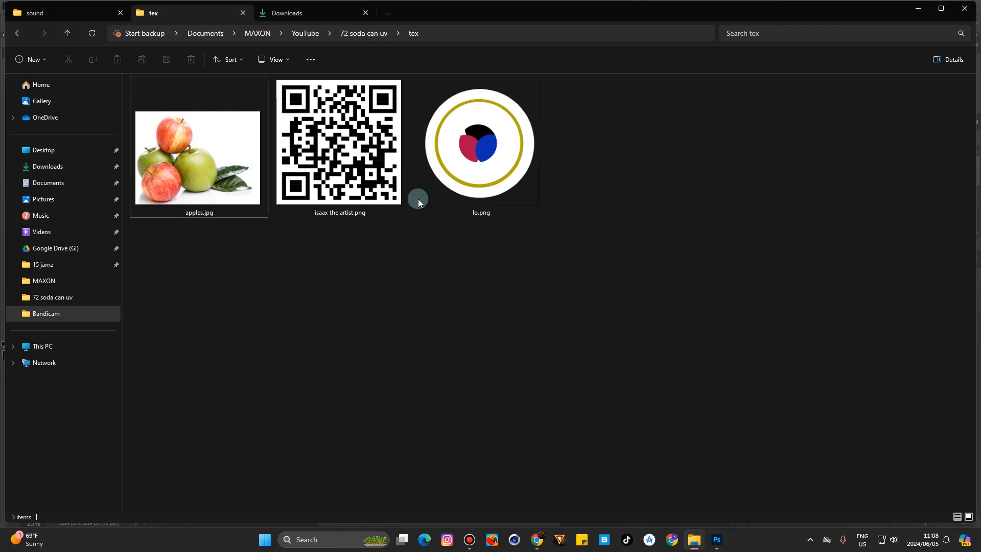
drag(450, 194, 427, 211)
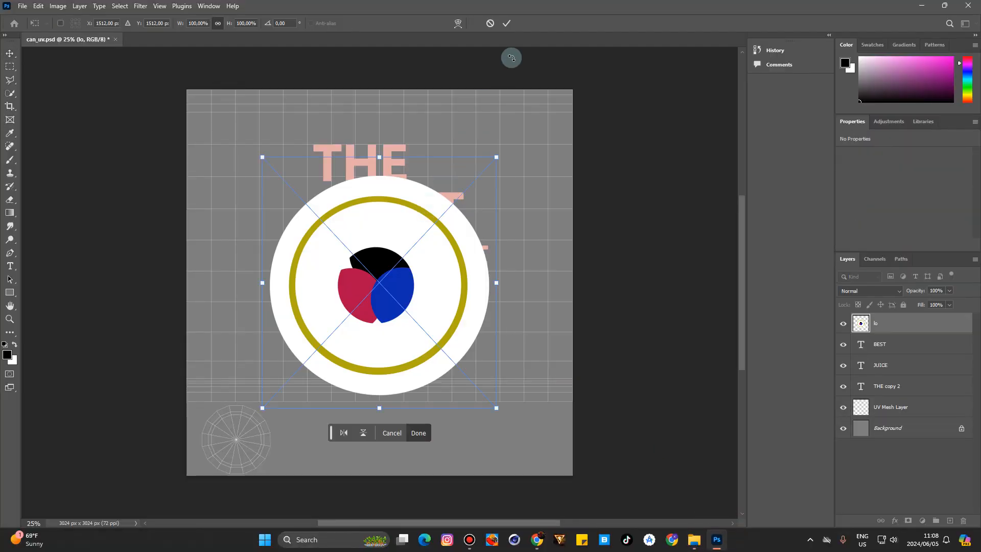
click(507, 23)
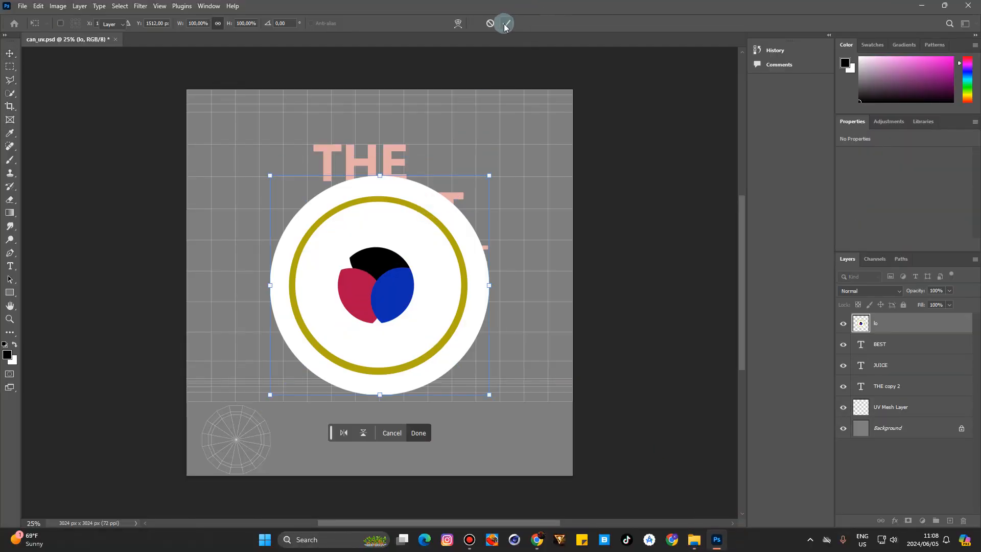
right_click(910, 320)
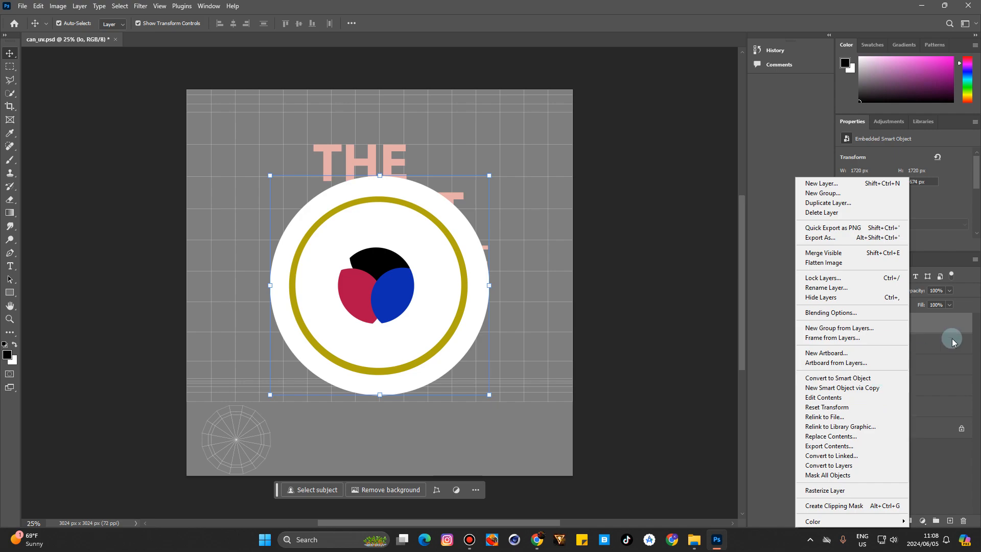
click(954, 322)
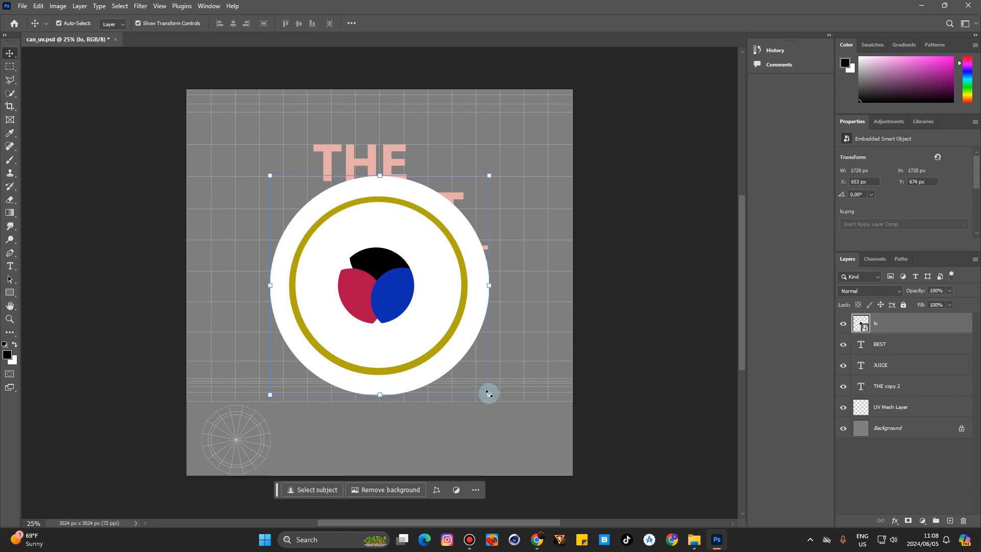
- Scale the lo logo down to about 16% and position it just right of the THE text
key(ctrl+t)
drag(475, 385, 307, 212)
drag(279, 165, 445, 167)
drag(484, 203, 435, 166)
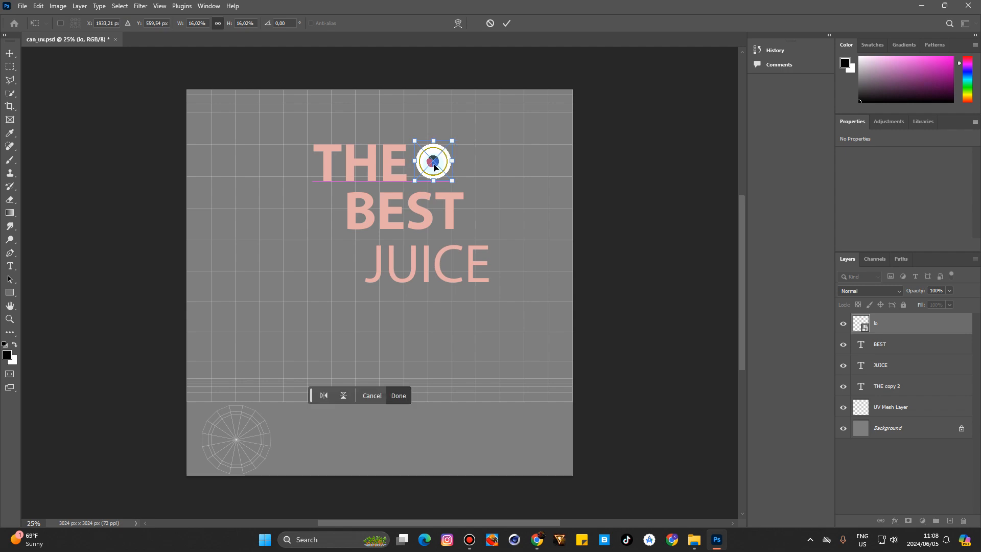
click(507, 24)
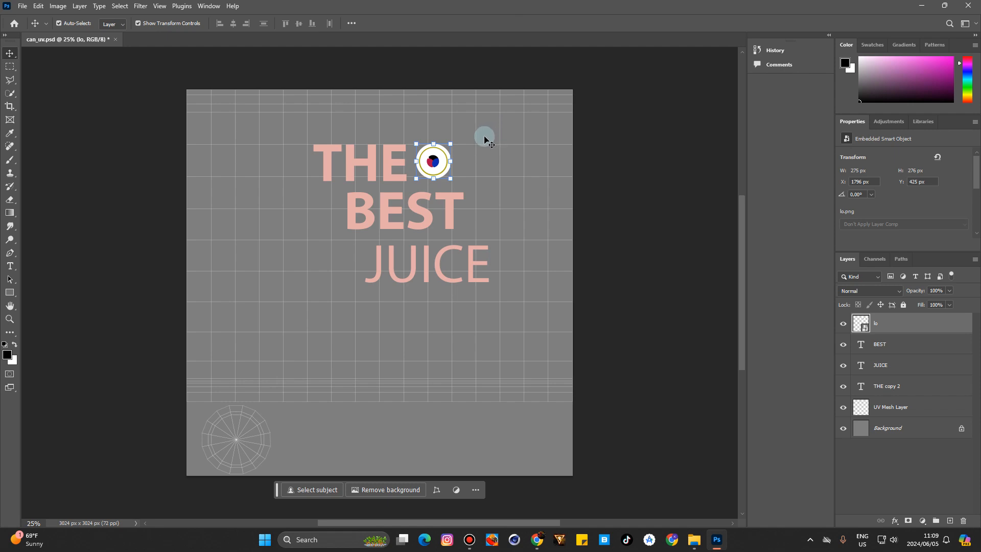
- Place apples.jpg from the tex folder into the can_uv document at 100% scale
click(485, 137)
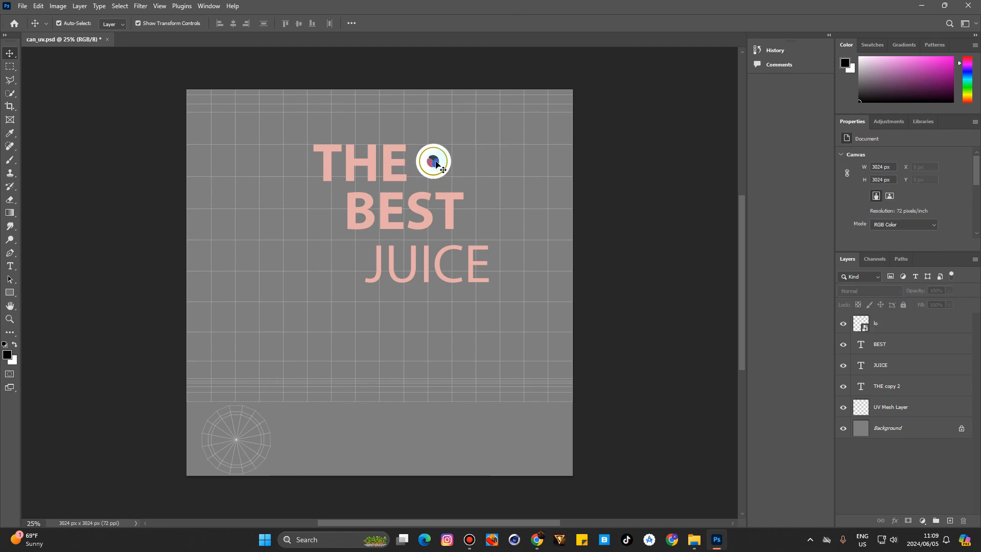
click(695, 546)
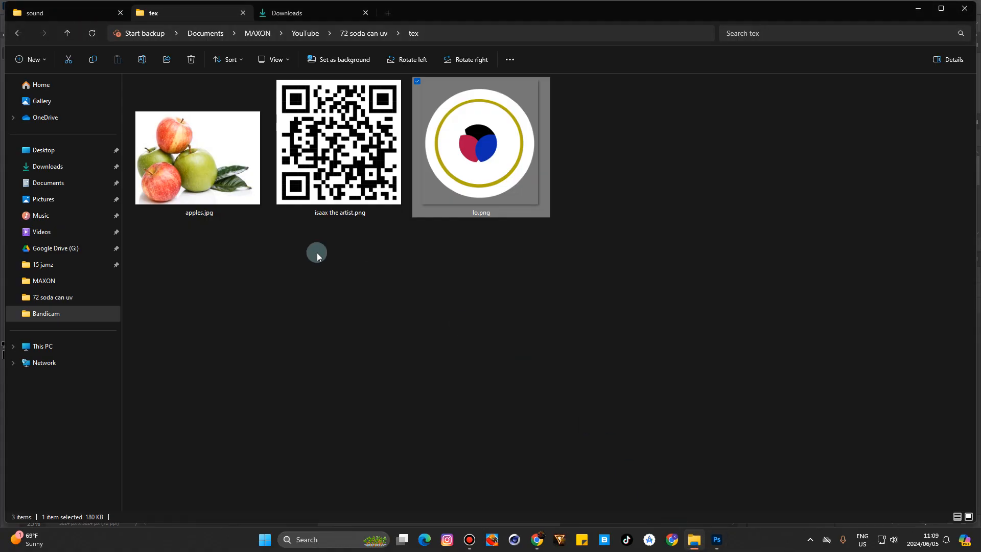
click(223, 177)
drag(207, 146, 391, 333)
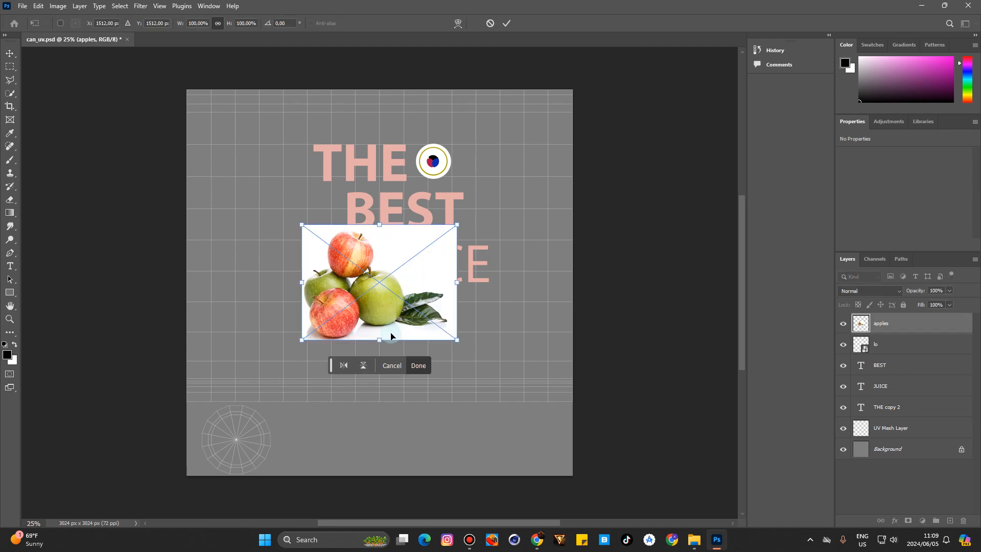
click(507, 23)
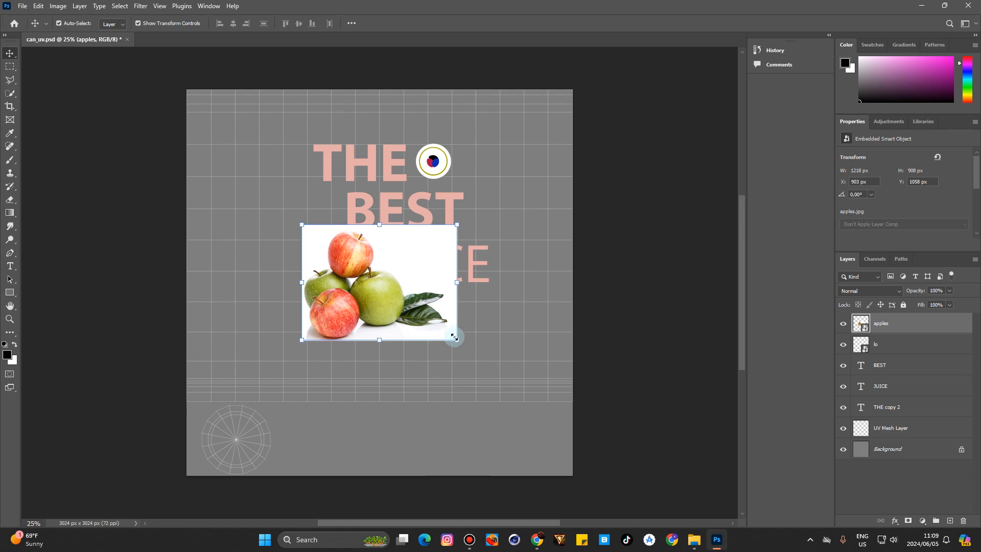
- Scale the apples image down to about 60% and position it directly beneath the JUICE text
drag(453, 337, 467, 359)
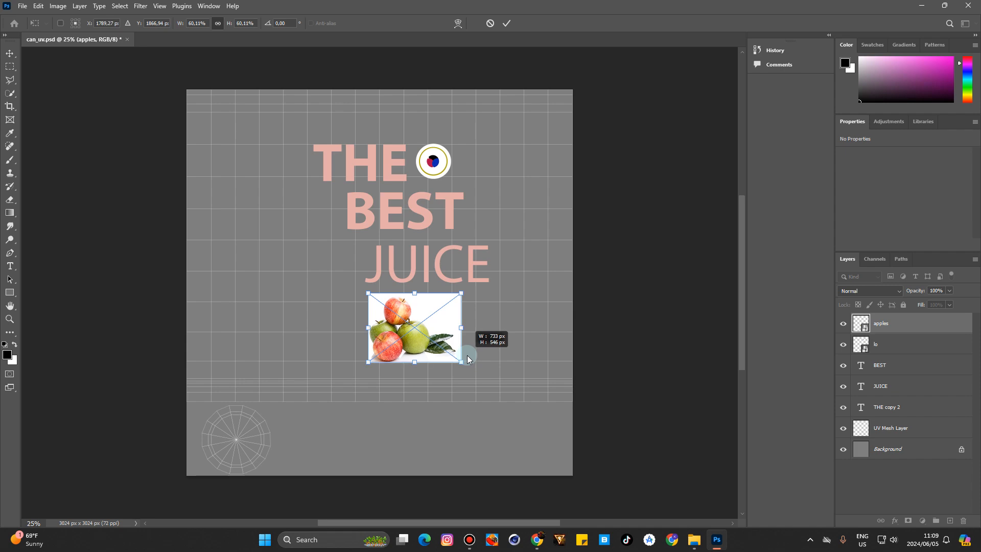
drag(423, 333, 431, 321)
click(506, 23)
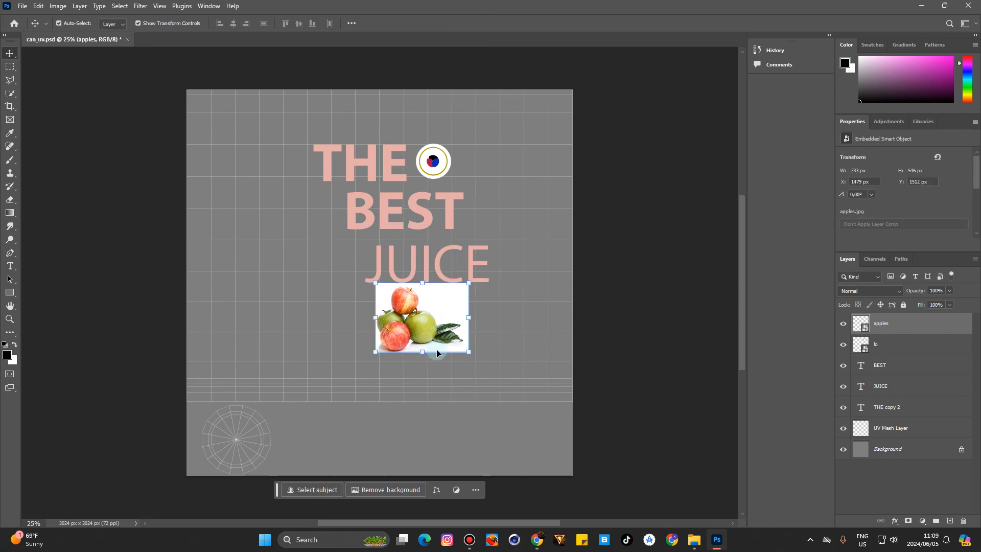
click(439, 371)
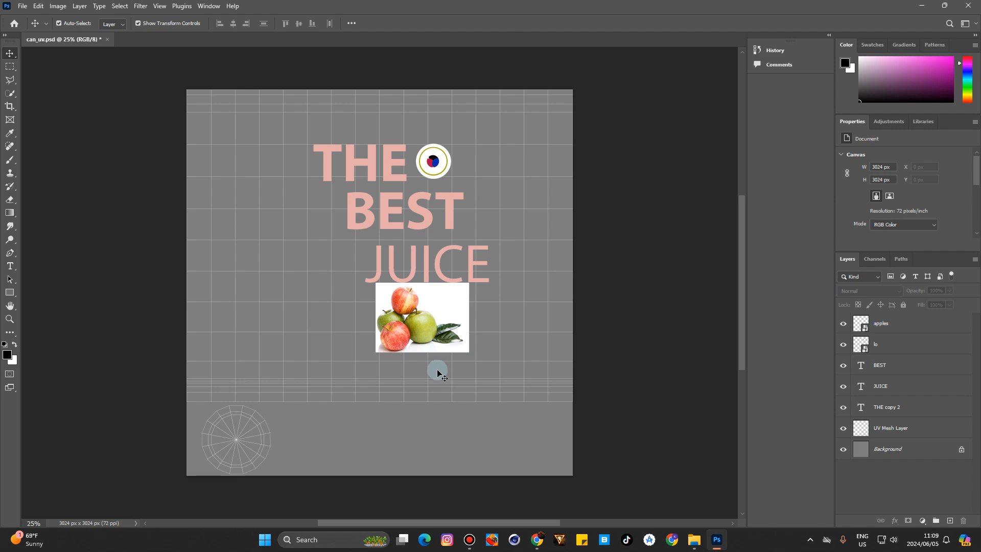
- Scale the THE, BEST and JUICE text layers together down to about 80%
click(882, 364)
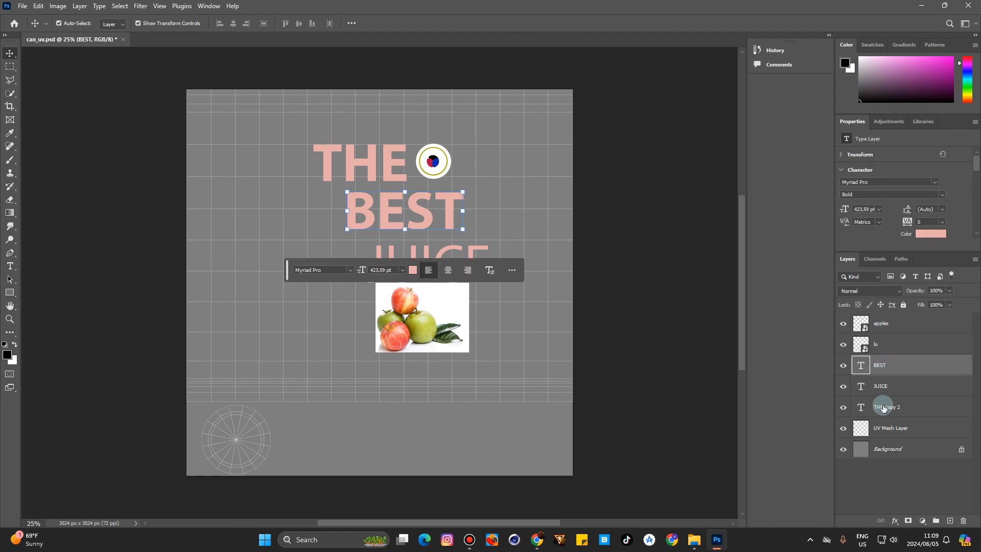
shift+click(884, 407)
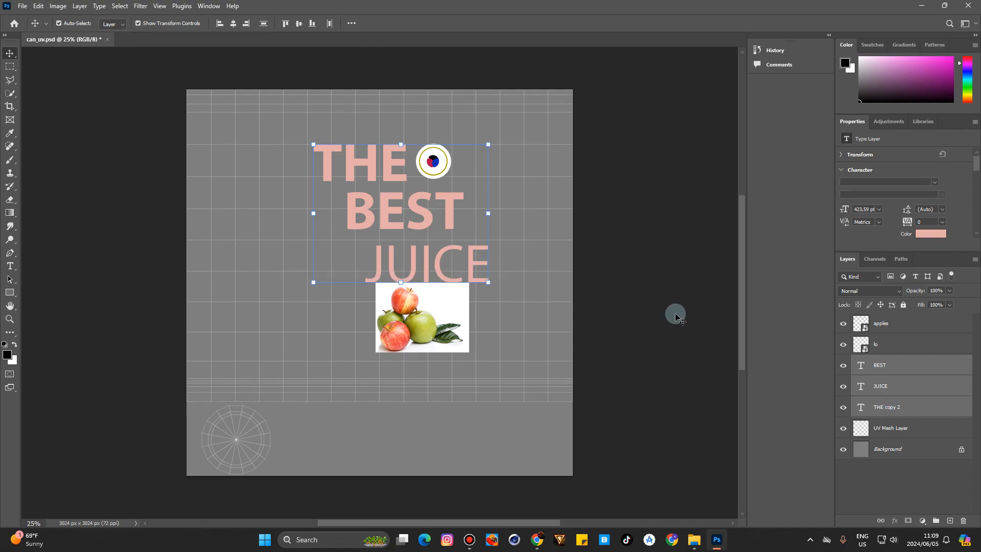
drag(489, 279, 455, 252)
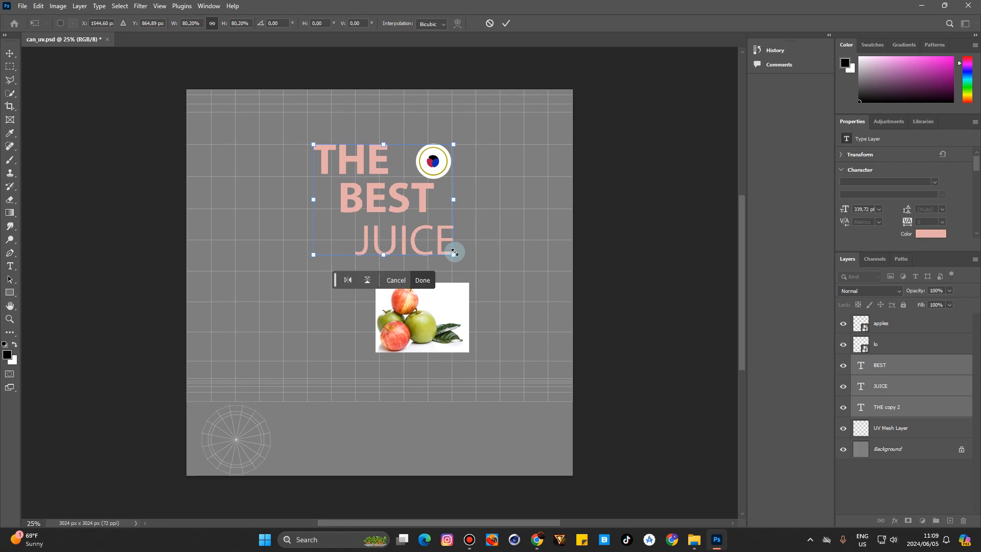
click(507, 23)
- Move the lo logo left beside THE and shift the apples image up and left to sit just under JUICE
click(875, 345)
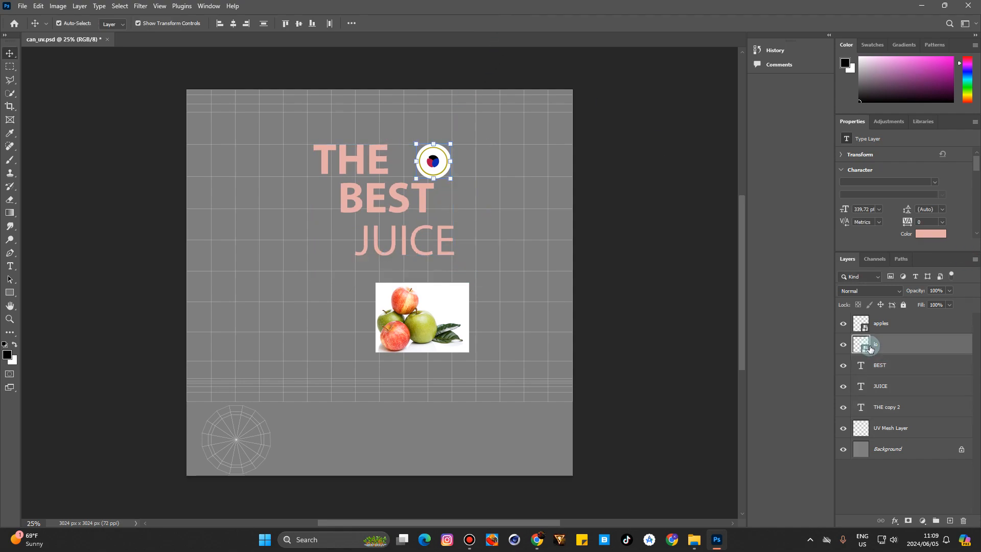
drag(432, 163, 410, 162)
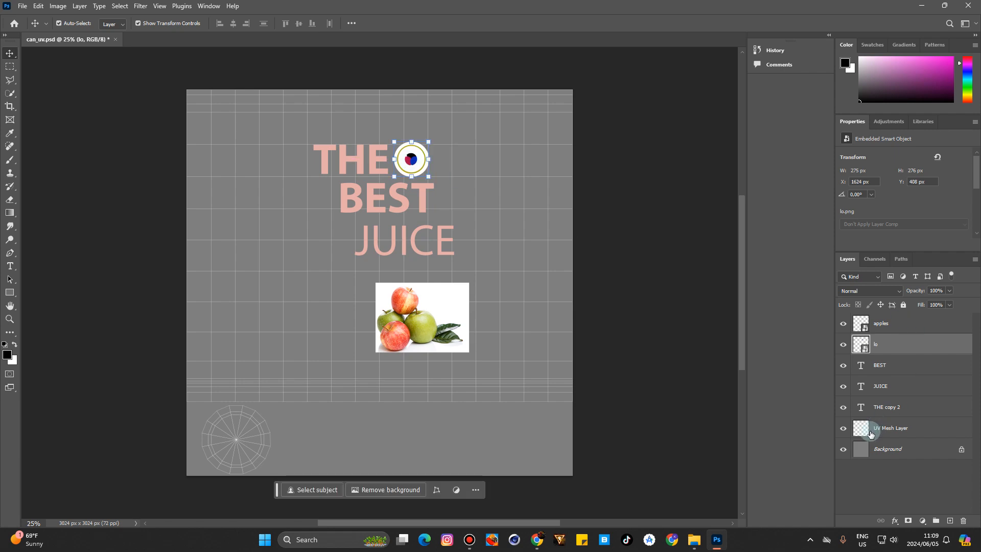
click(880, 331)
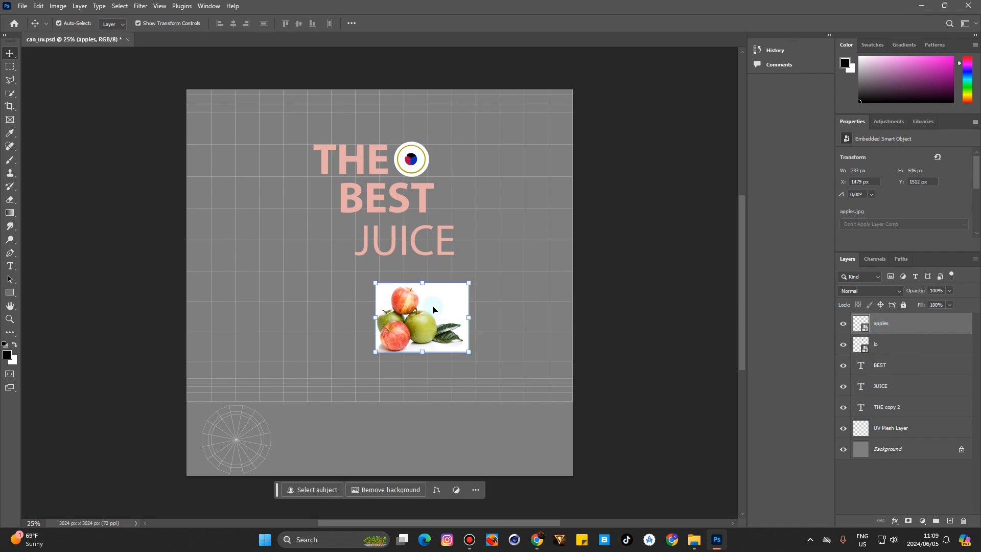
drag(430, 308, 409, 287)
click(402, 347)
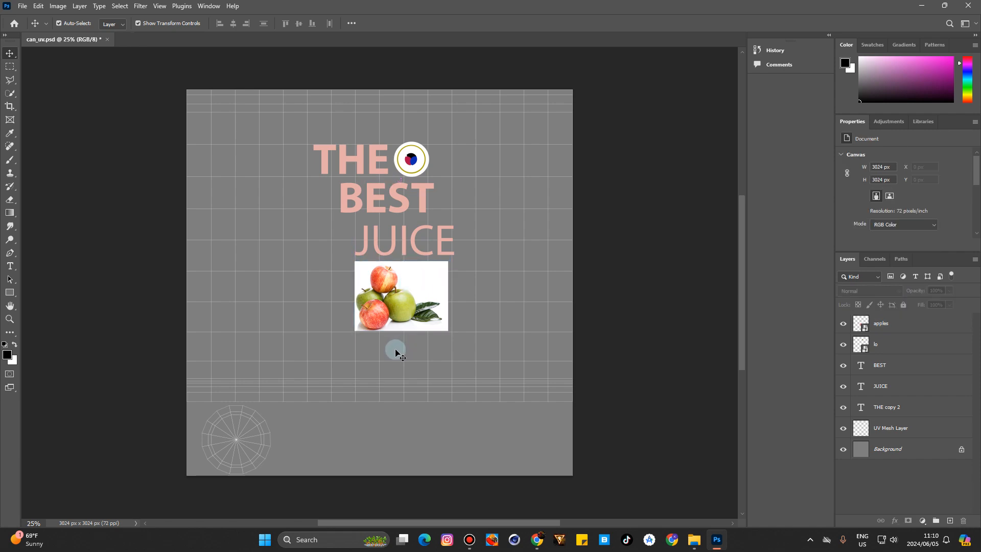
- Add a 200 pt Myriad Pro Bold text layer reading 100% APPLE JUICE below the apples image
key(t)
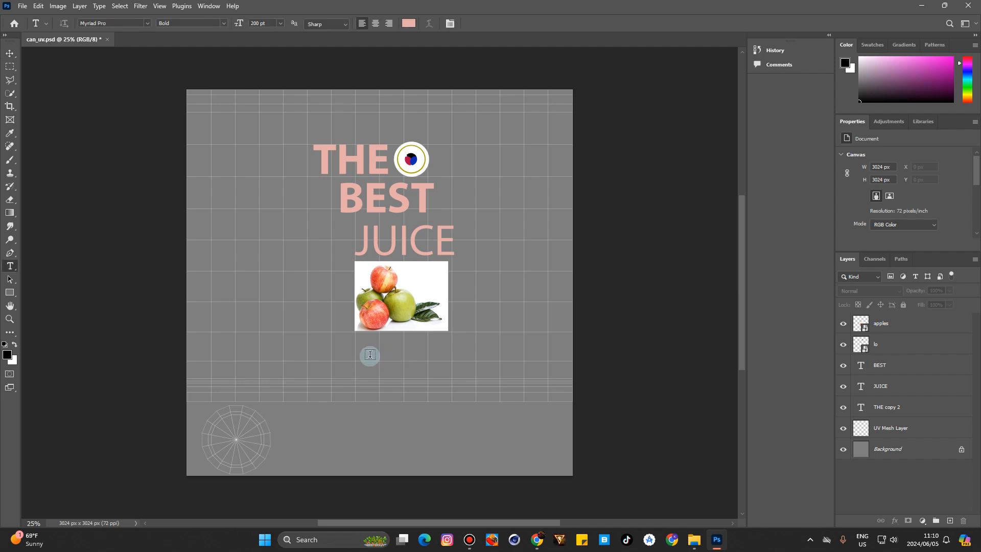
click(362, 354)
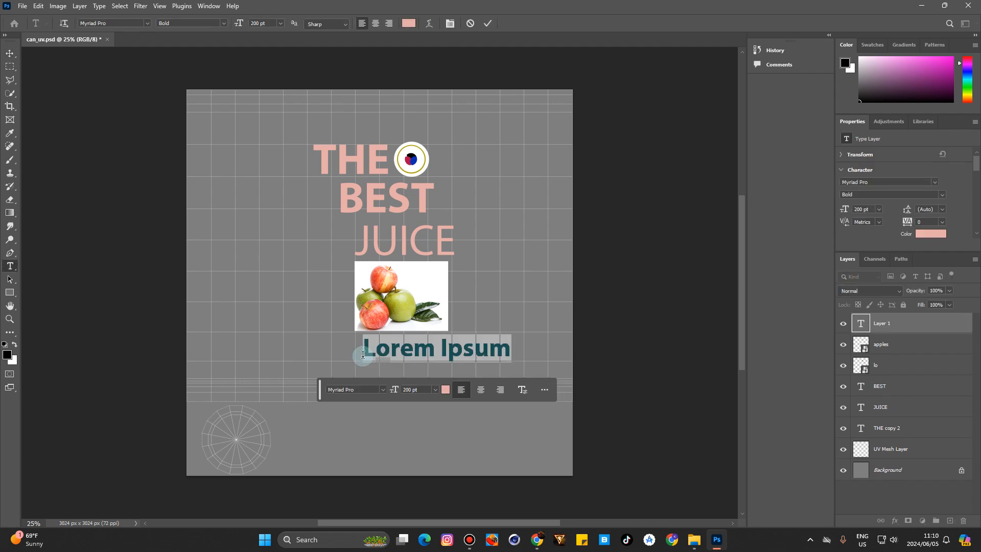
text(100)
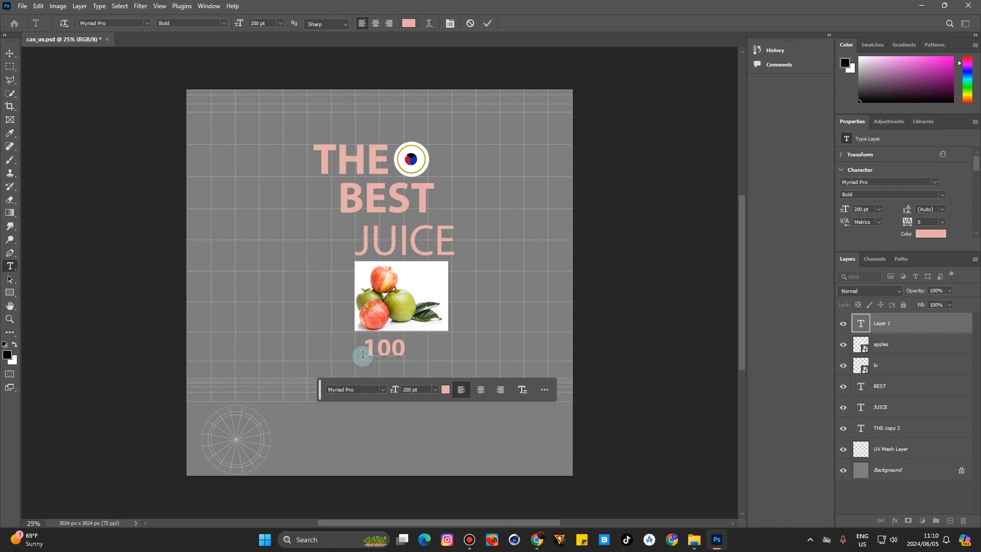
text(% Ju)
key(BackSpace)
key(BackSpace)
text(APPLE)
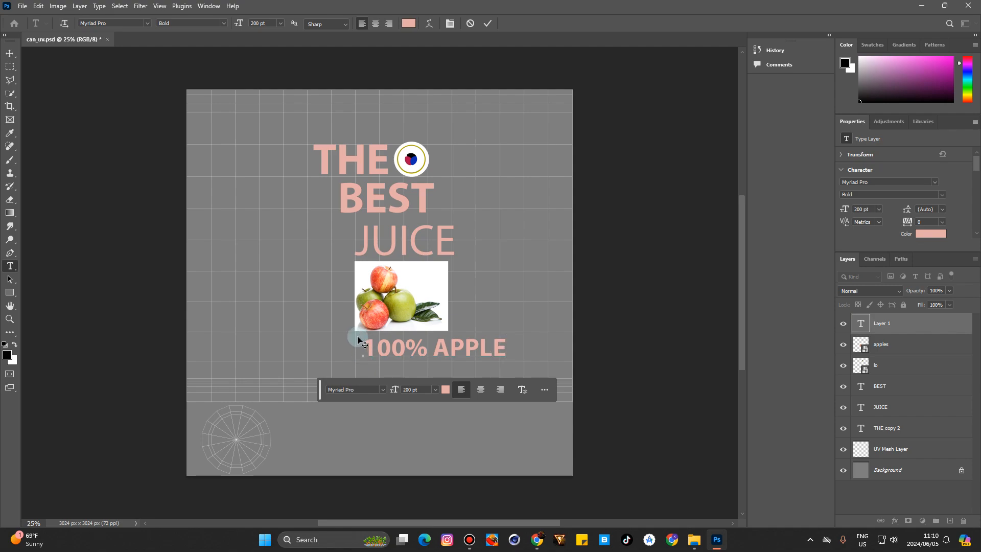
text(JUICE)
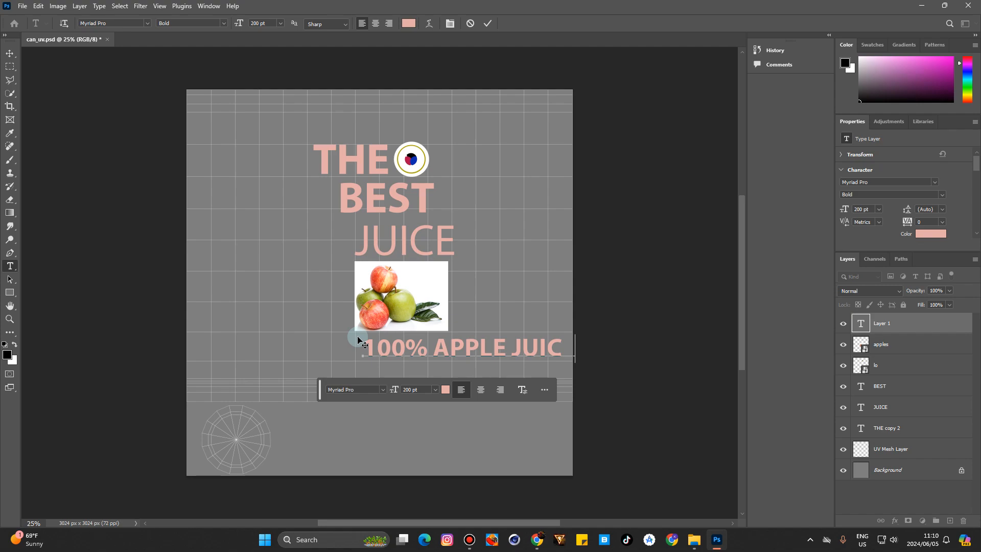
click(486, 26)
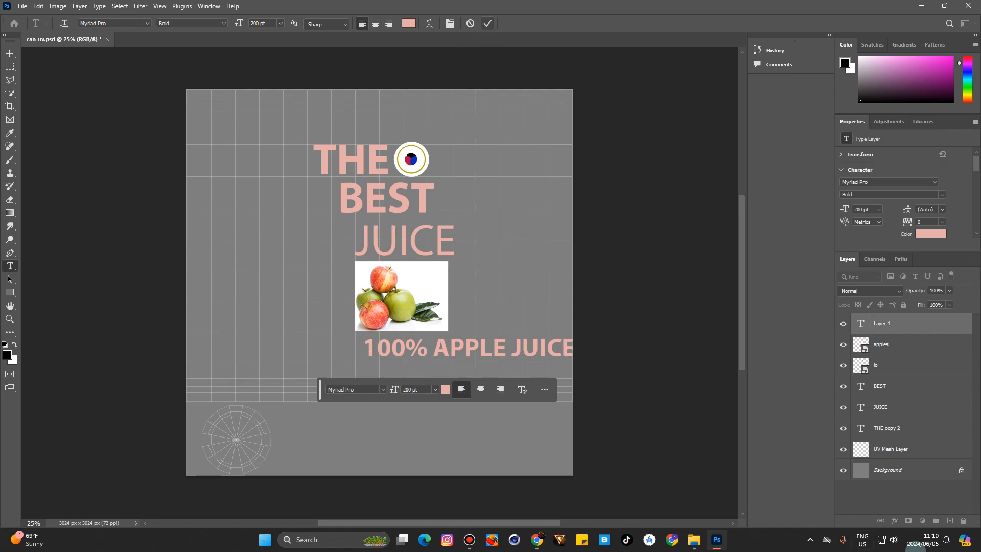
- Scale the 100% APPLE JUICE text down to about 65% and centre it beneath the apples image
click(10, 55)
drag(519, 351, 404, 345)
key(ctrl+t)
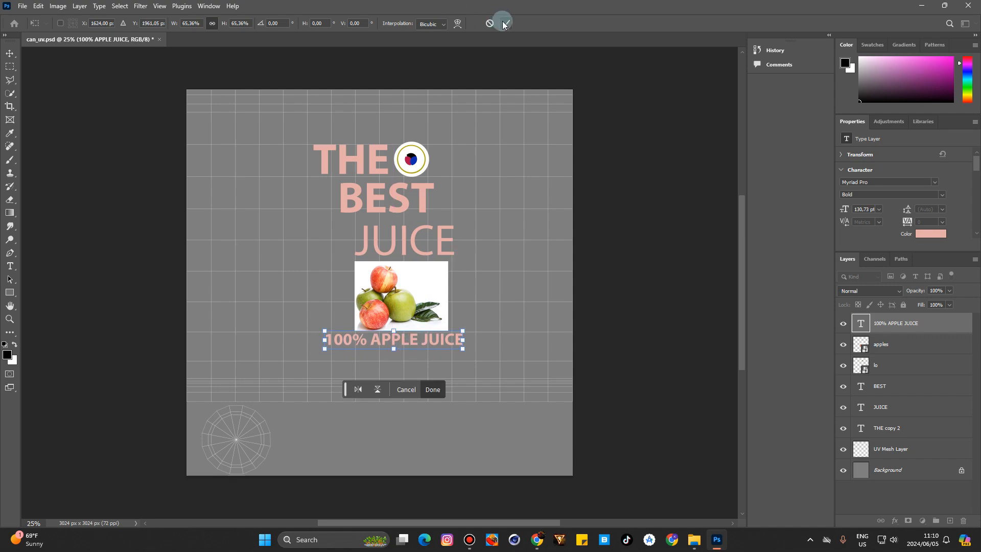
click(506, 23)
click(602, 126)
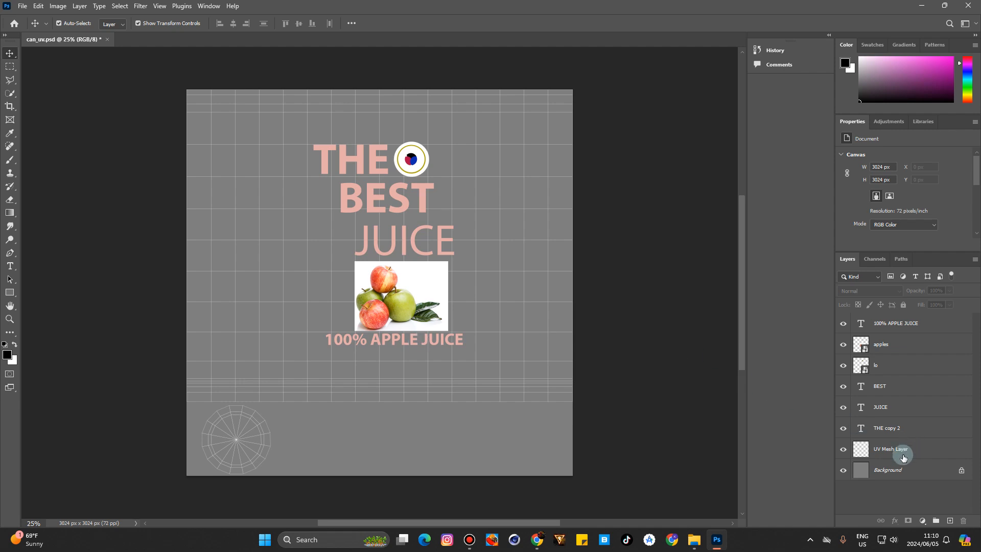
- Create a new layer named bg just above the Background layer and hide Background
click(888, 469)
click(952, 521)
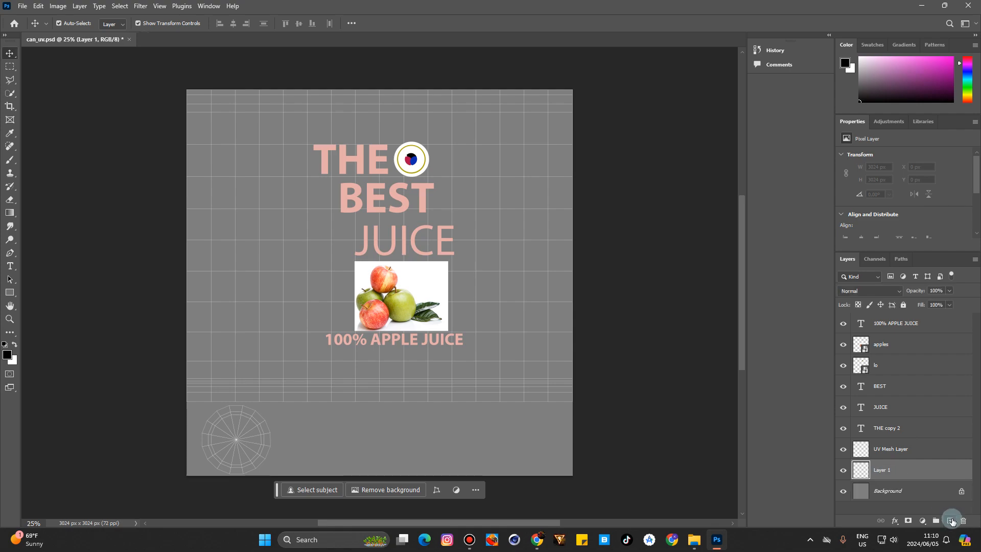
click(843, 491)
double_click(882, 471)
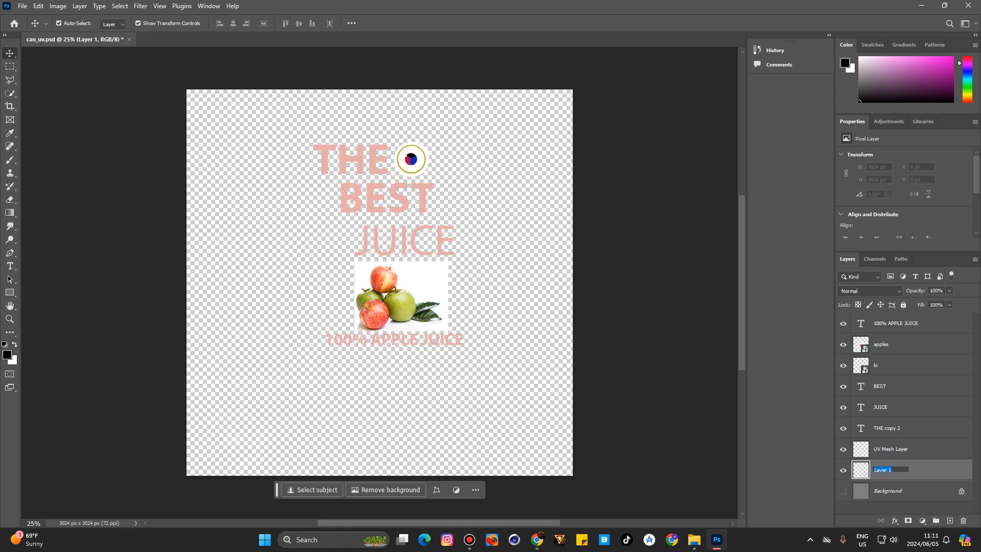
text(bg)
key(Return)
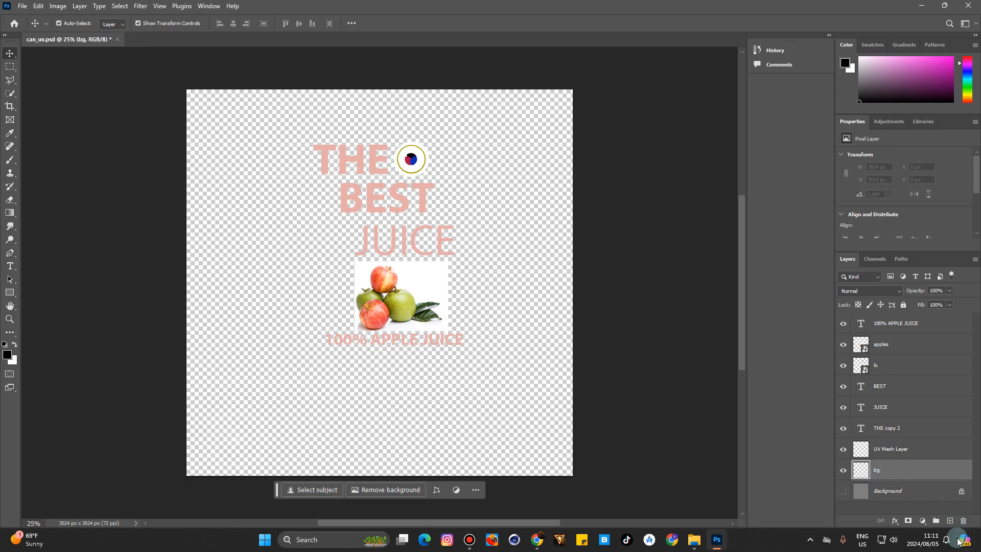
- Turn the bg layer into a Solid Color fill of white, ffffff
click(923, 522)
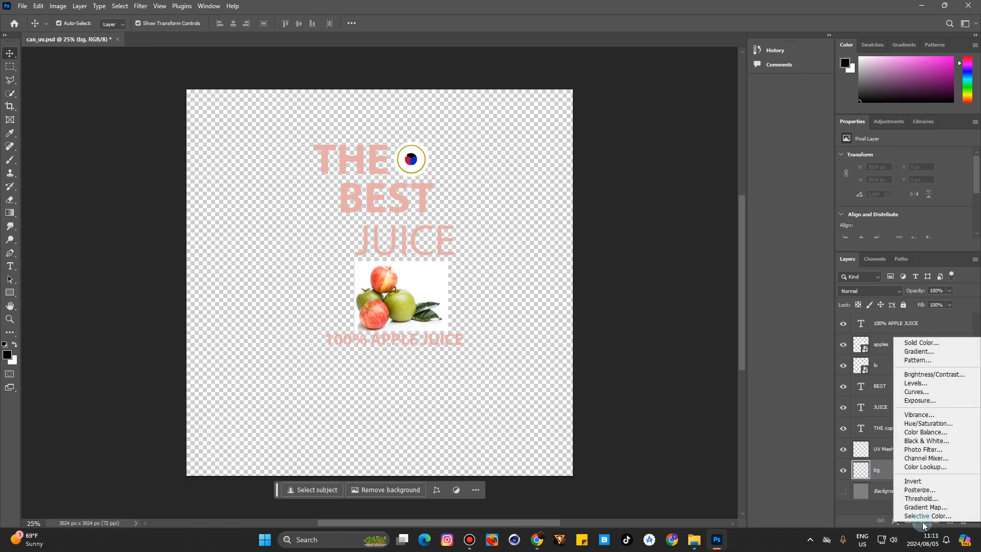
click(908, 344)
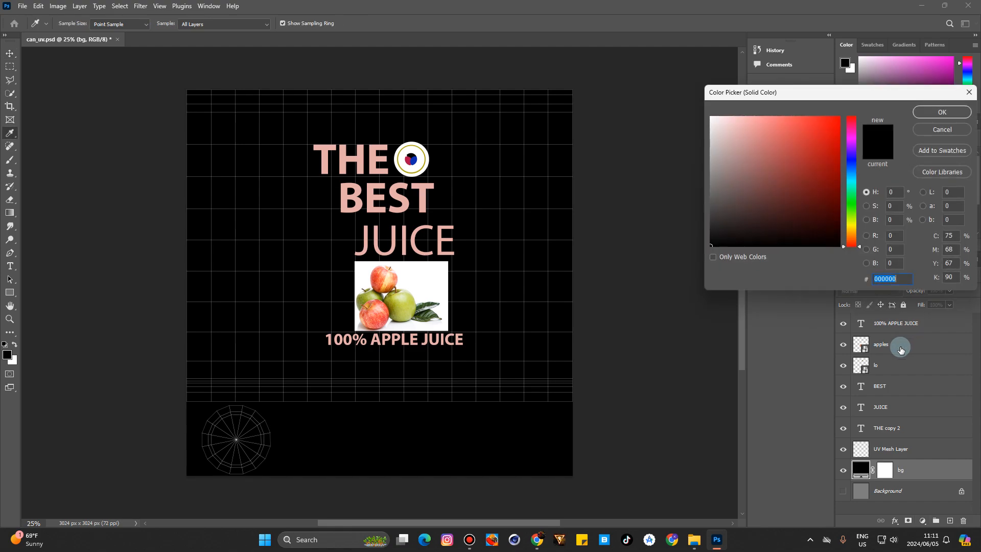
drag(725, 125, 678, 94)
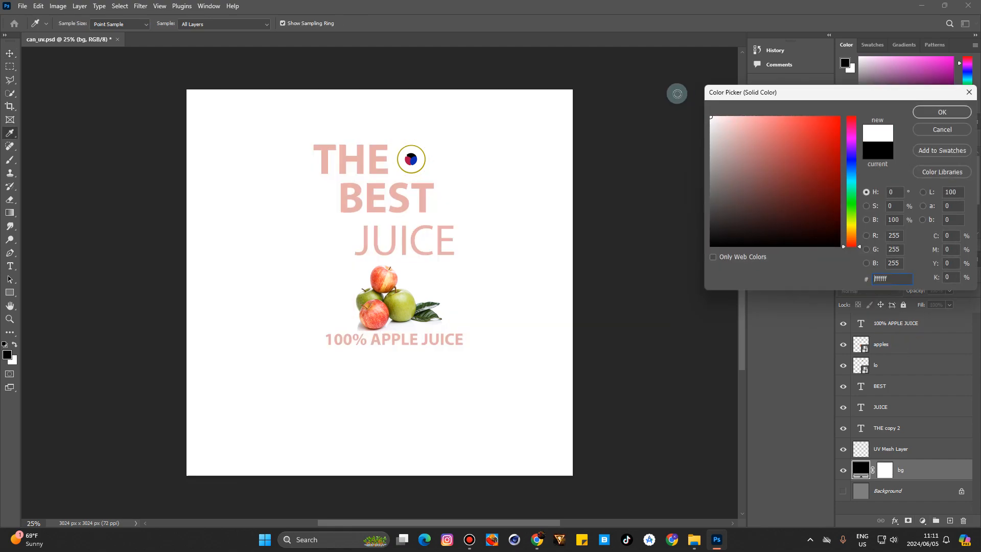
click(943, 112)
key(v)
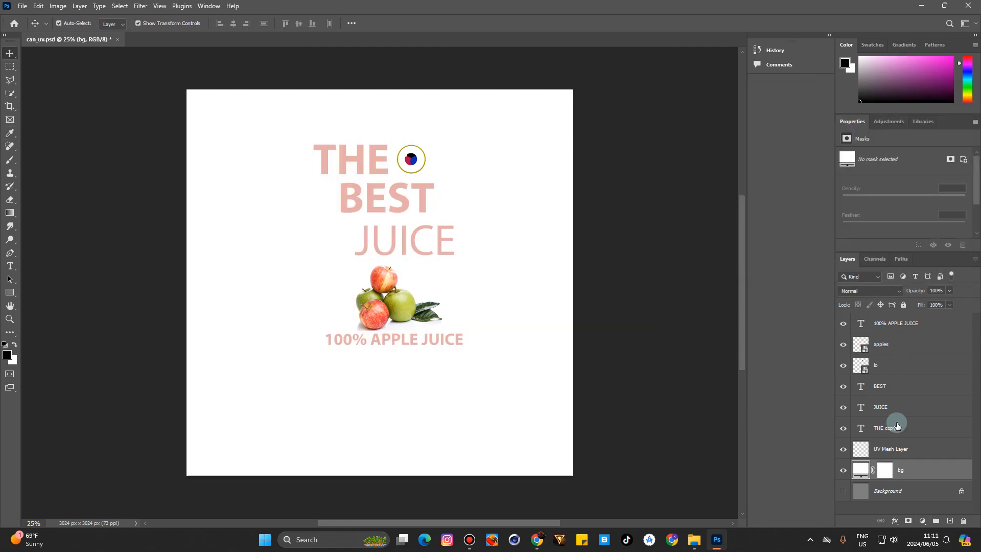
- Nudge the apples image slightly up and right, closer to the JUICE text
click(889, 345)
drag(399, 298, 401, 291)
click(417, 386)
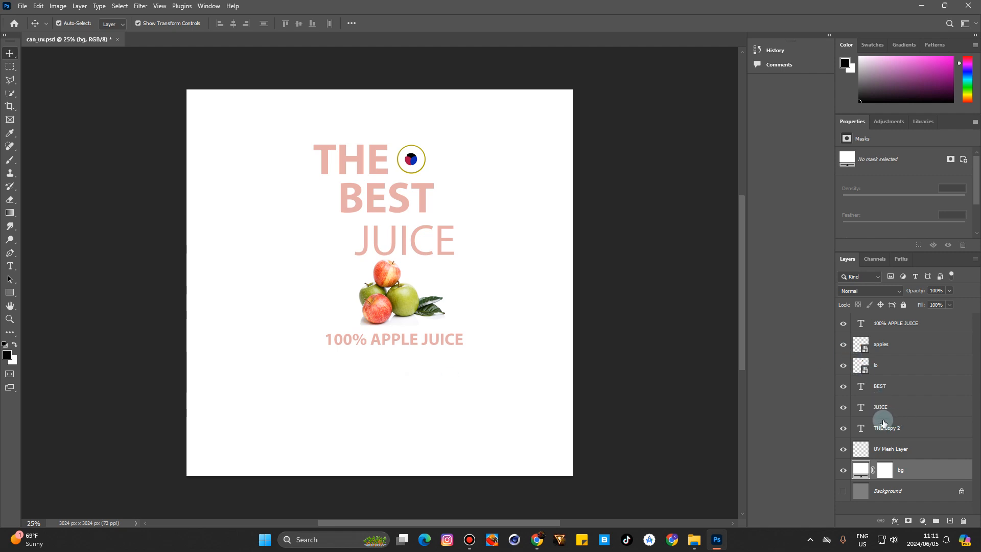
- Duplicate the 100% APPLE JUICE text layer, place one copy just below the other, and change its wording to 8 g
click(905, 322)
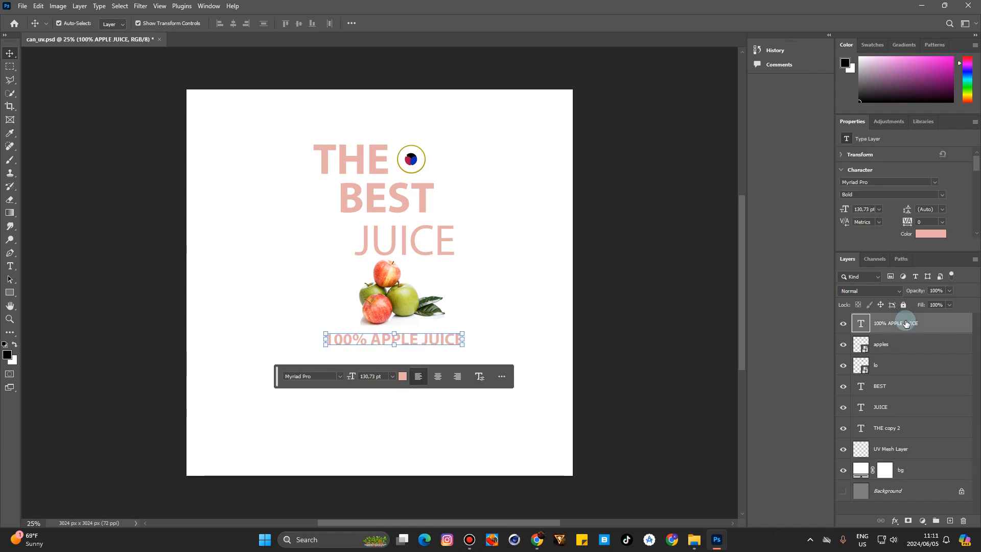
drag(904, 328, 409, 359)
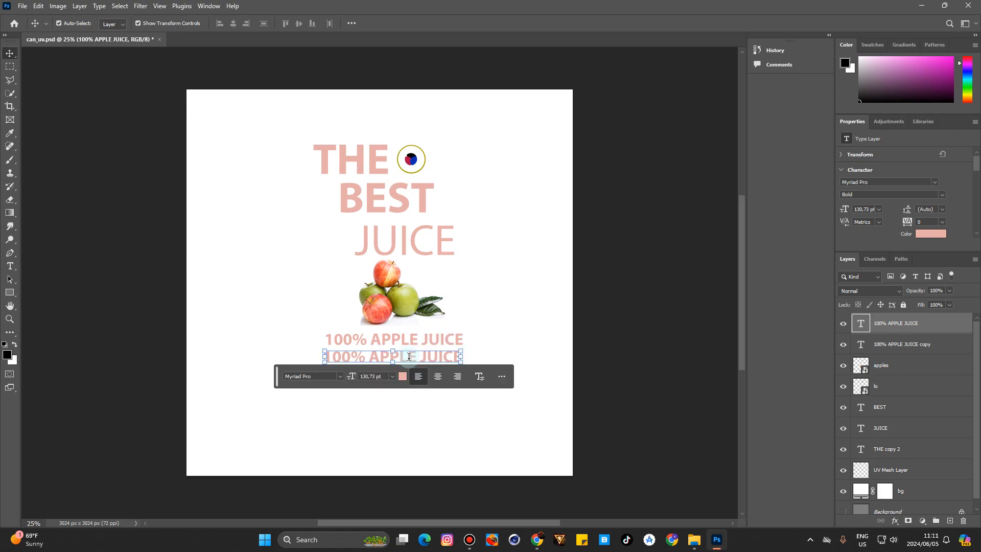
double_click(409, 356)
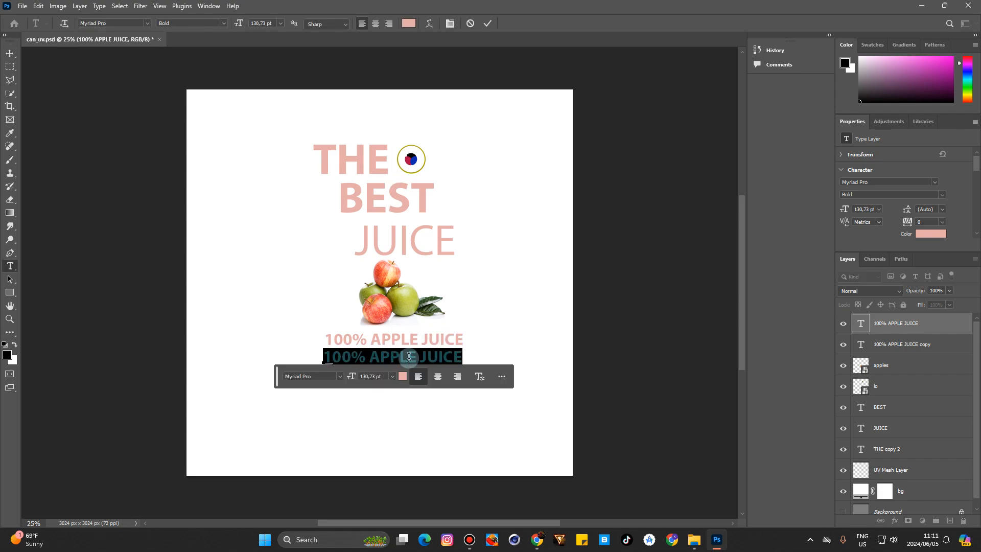
text(8 G)
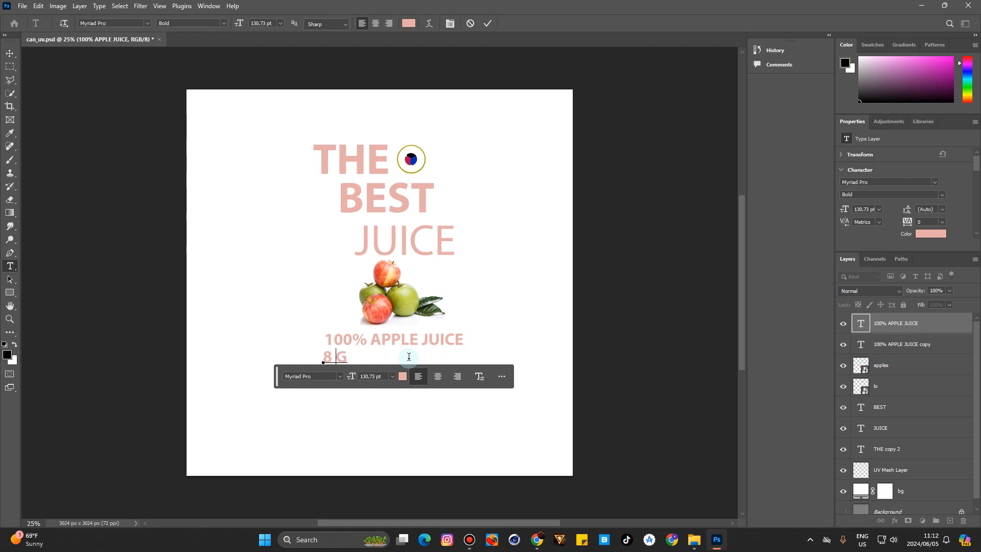
key(Delete)
click(488, 24)
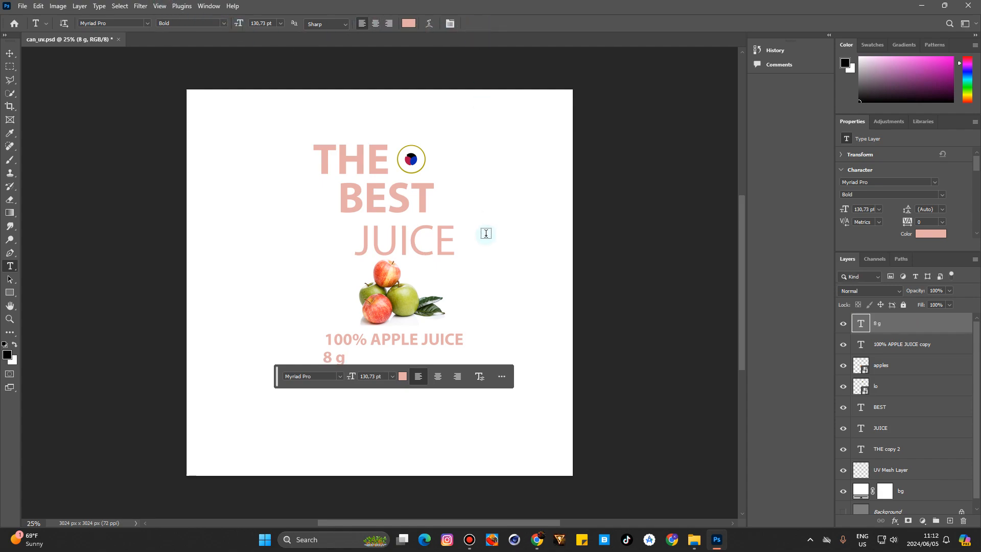
- Scale the 8 g text down to about 102 pt and centre it just below the 100% APPLE JUICE line
click(13, 58)
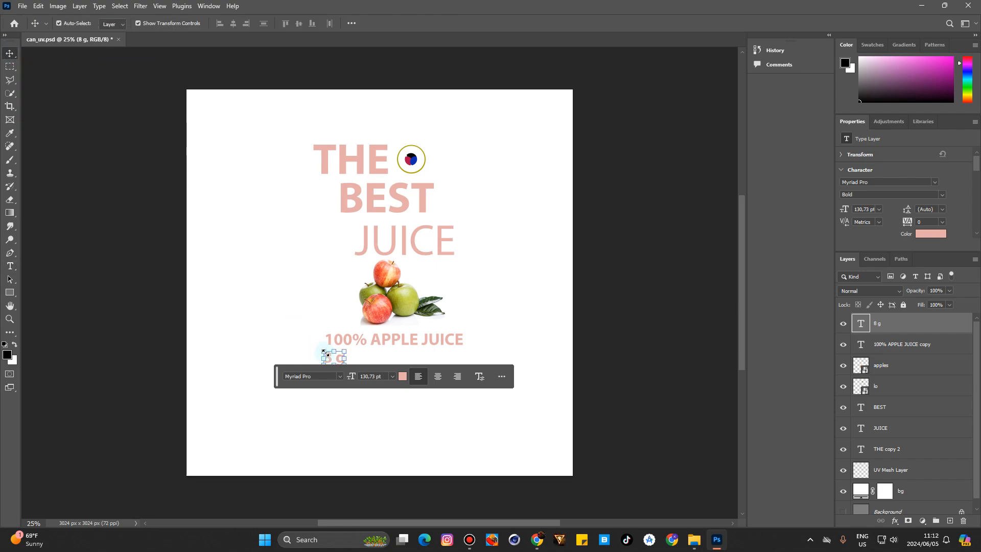
click(360, 404)
click(334, 359)
drag(326, 353, 345, 365)
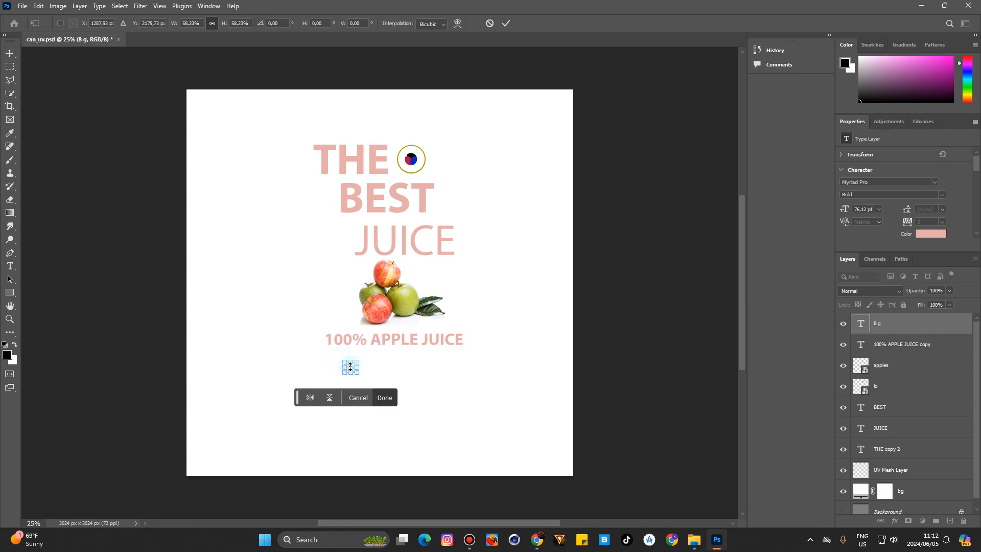
click(386, 398)
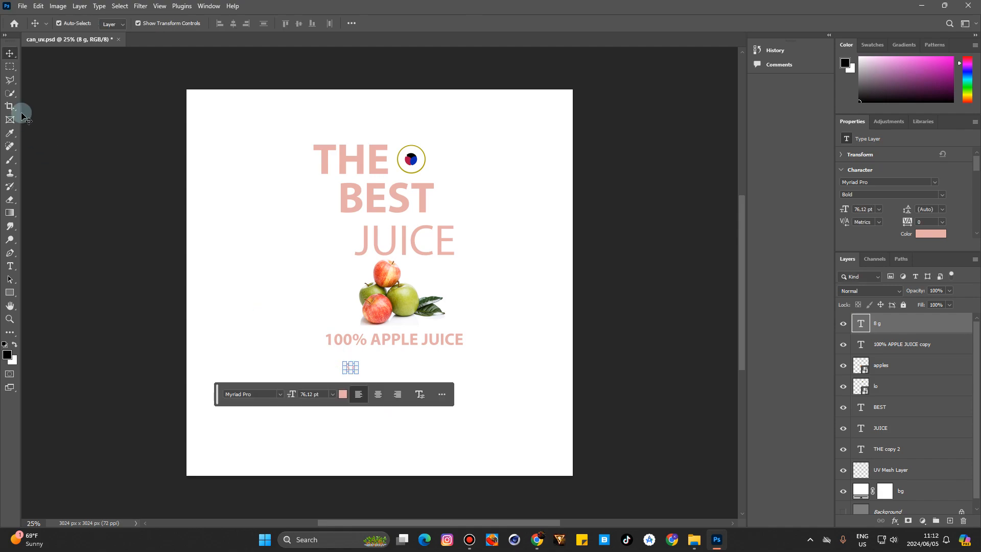
click(351, 366)
drag(351, 366, 387, 364)
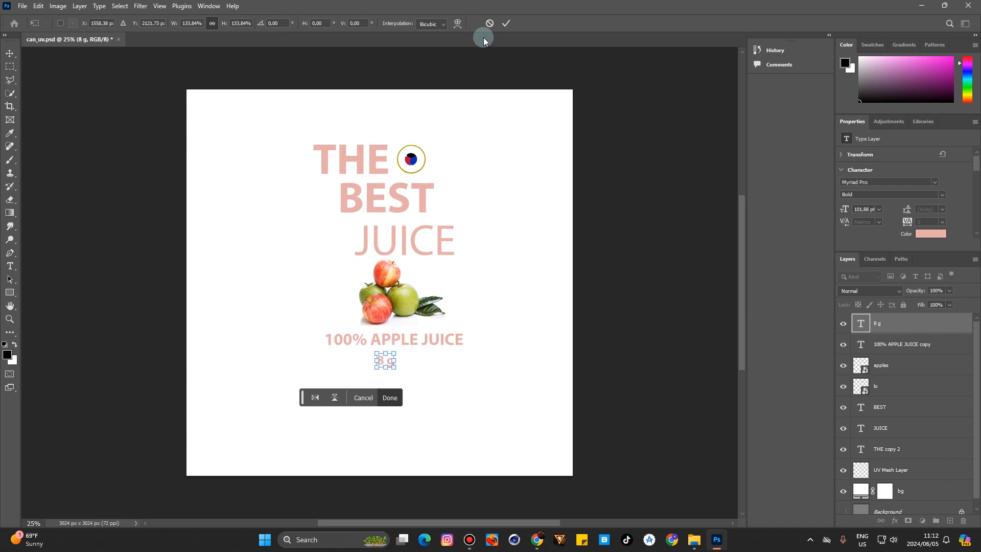
click(506, 23)
click(642, 241)
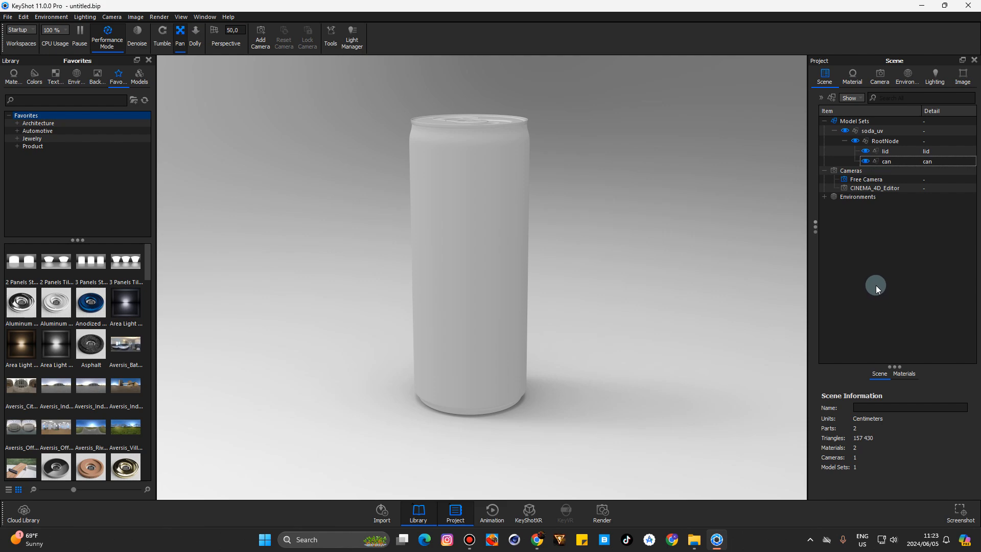
- In KeyShot, edit the can part's material and set its type to Metallic Paint
click(884, 162)
mouse_move(884, 161)
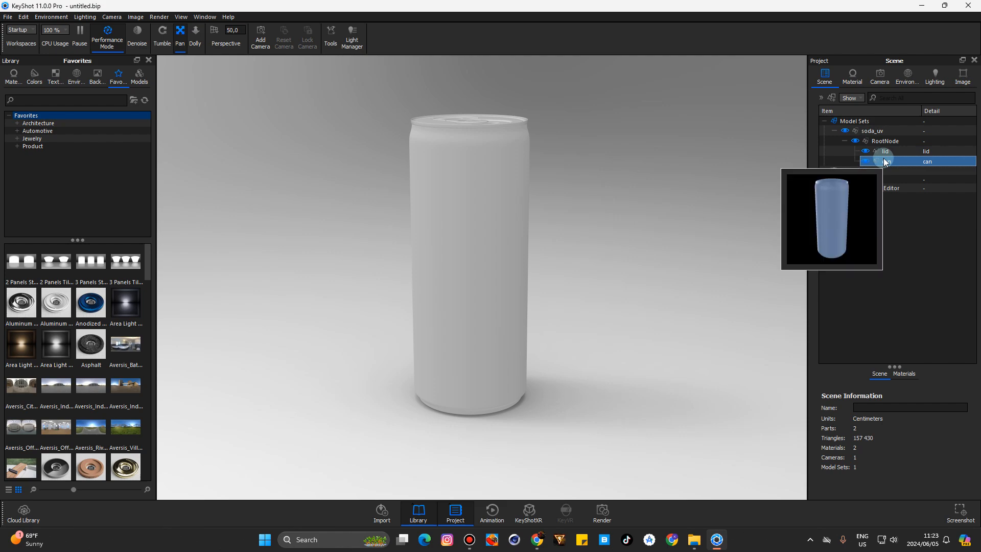
right_click(885, 161)
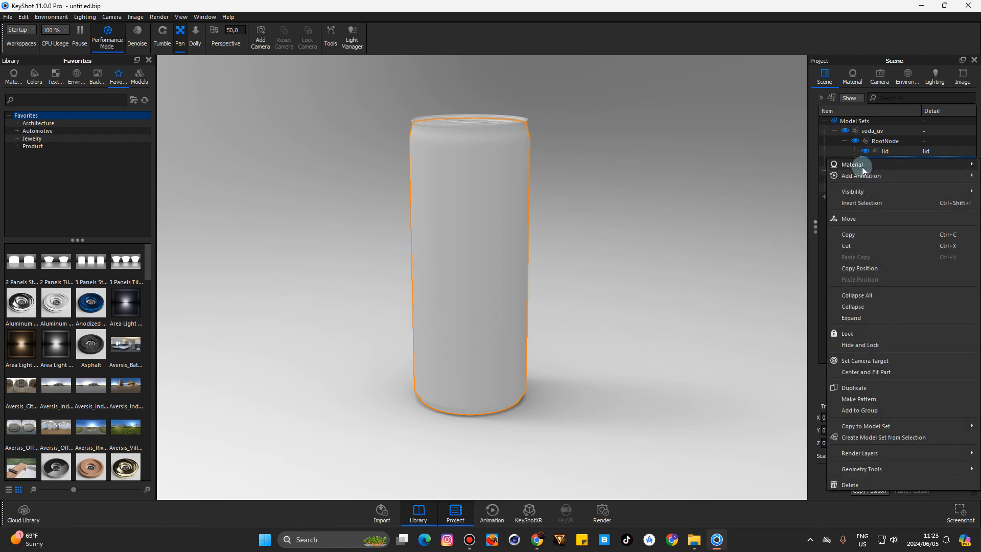
mouse_move(864, 164)
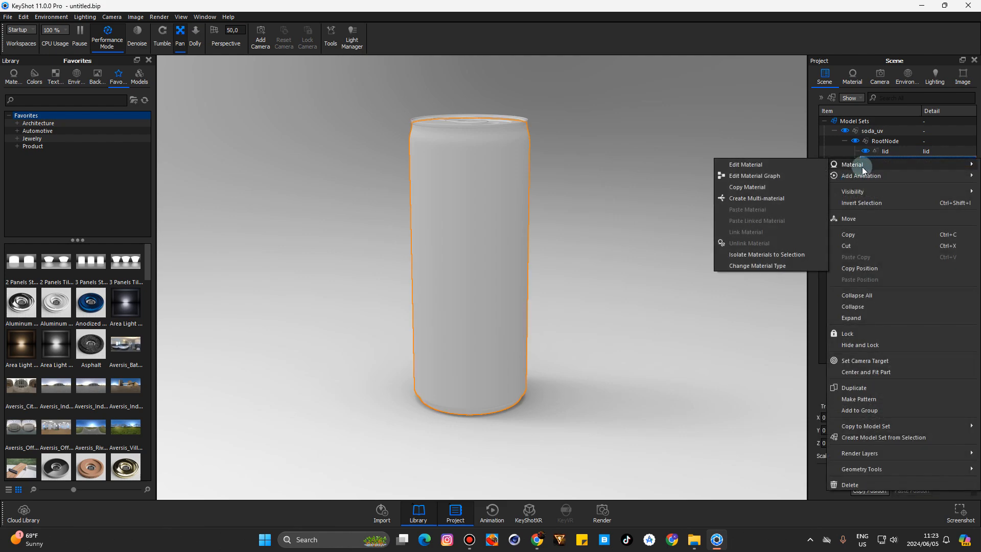
click(778, 165)
click(921, 133)
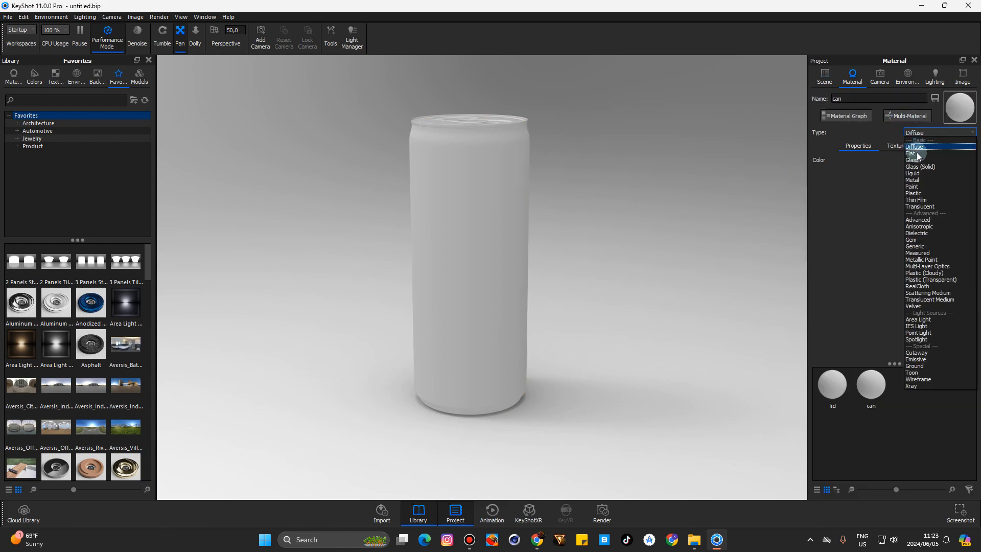
click(928, 260)
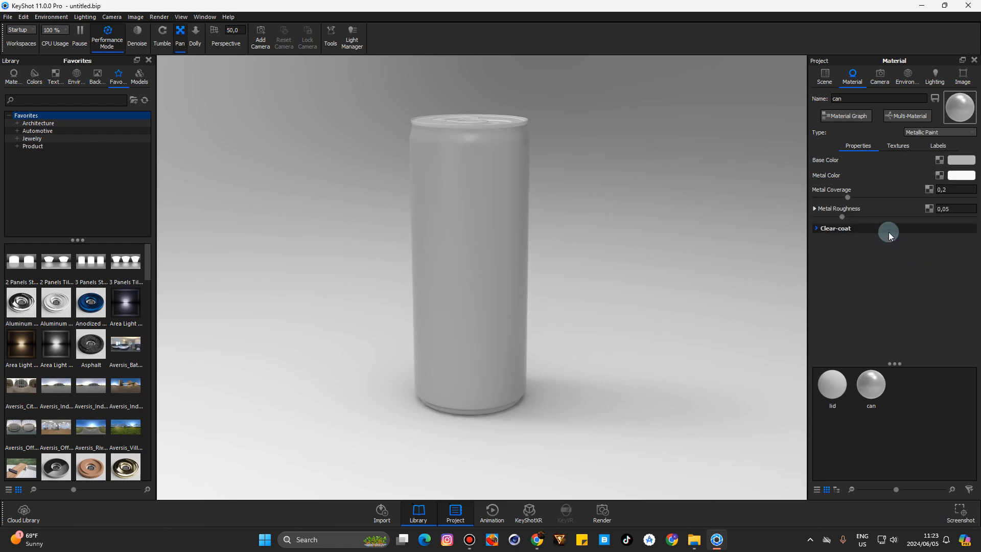
- Load can_uv.png as the can material's base color texture and set its mapping type to UV
click(895, 147)
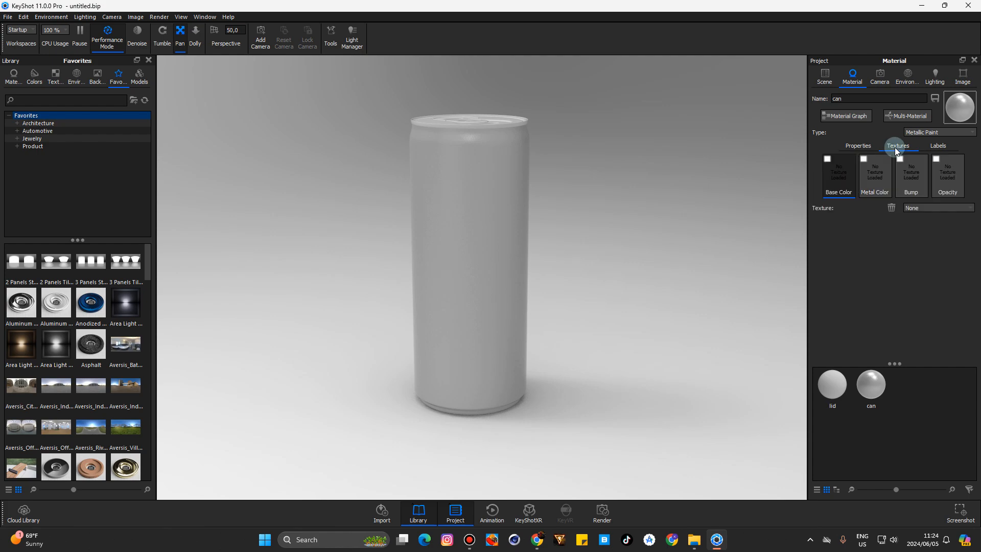
double_click(830, 158)
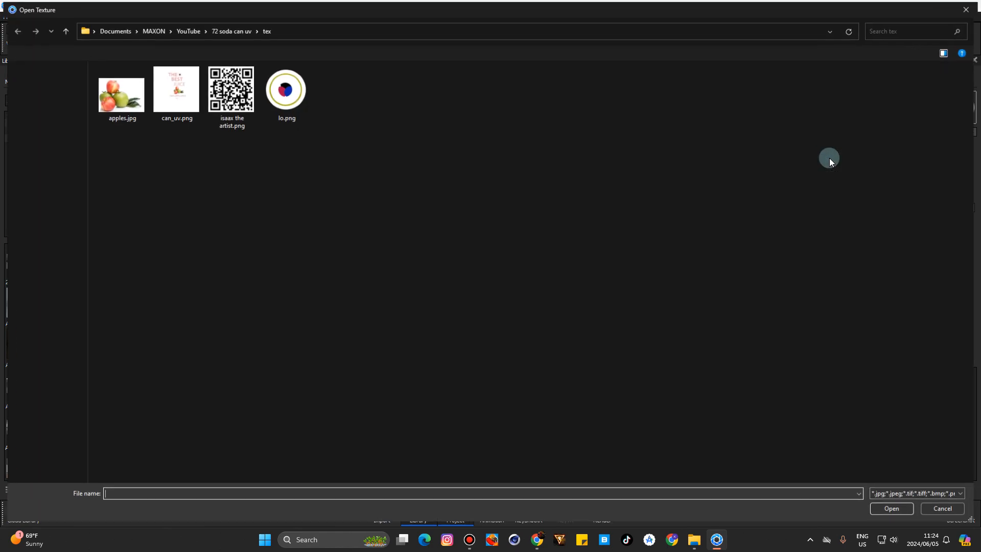
double_click(171, 104)
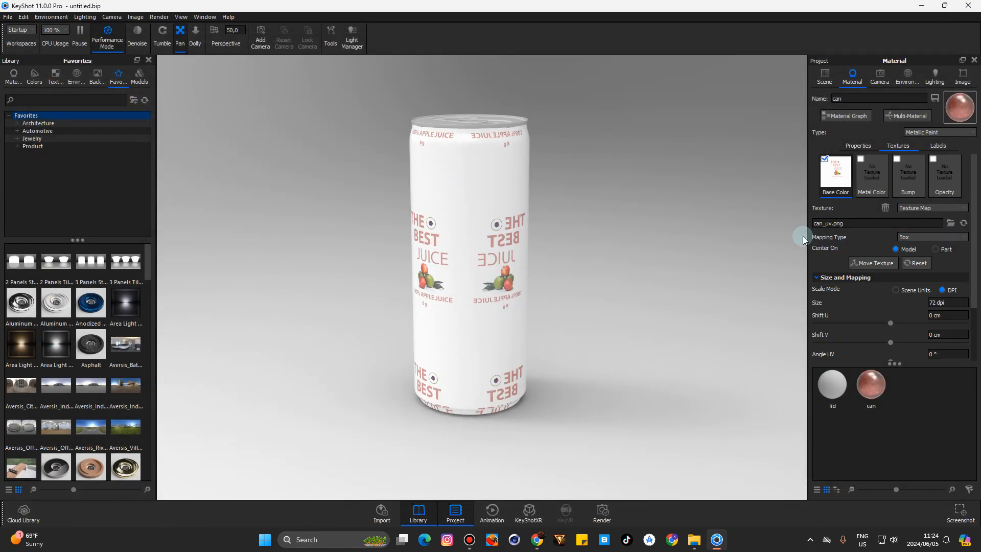
click(923, 238)
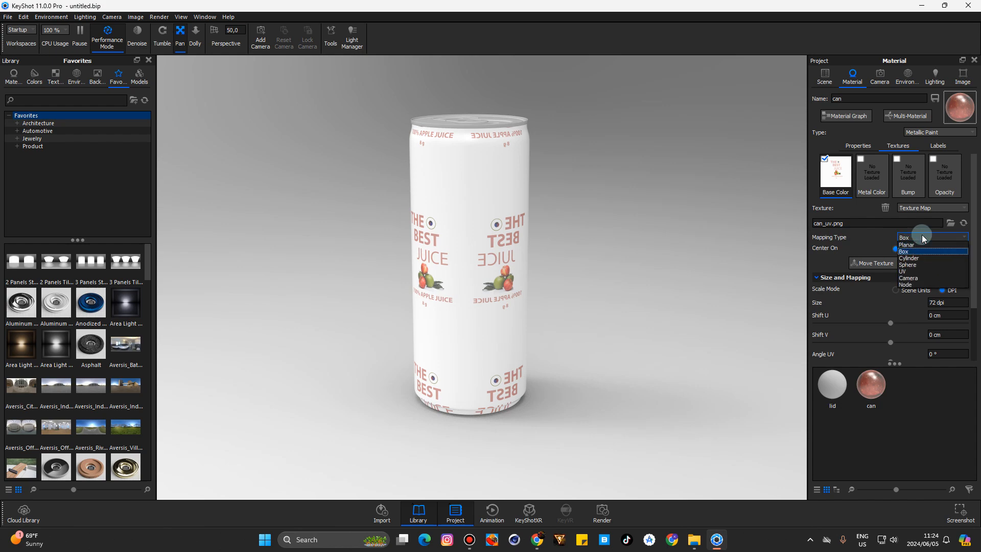
click(907, 271)
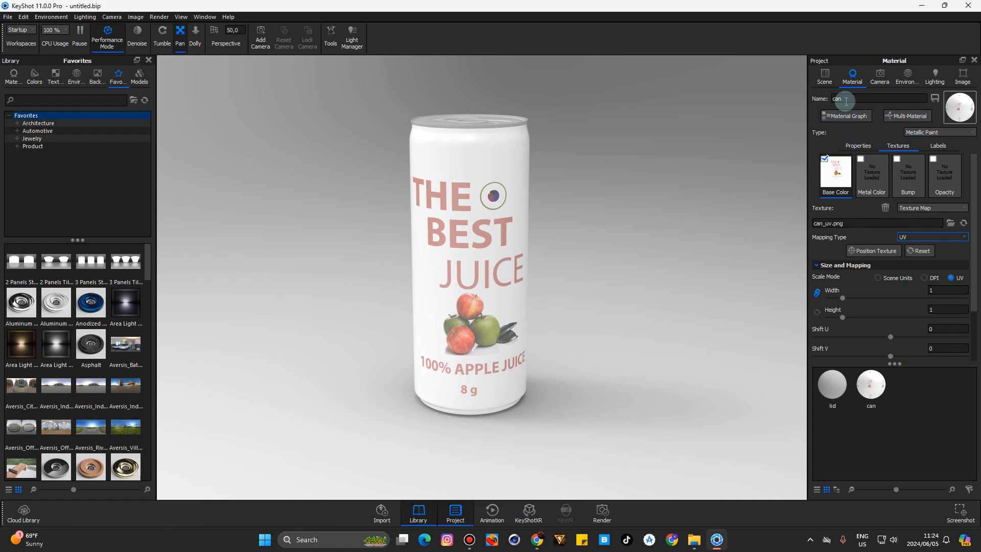
- Edit the lid part's material and set its type to Metallic Paint
click(825, 77)
click(887, 152)
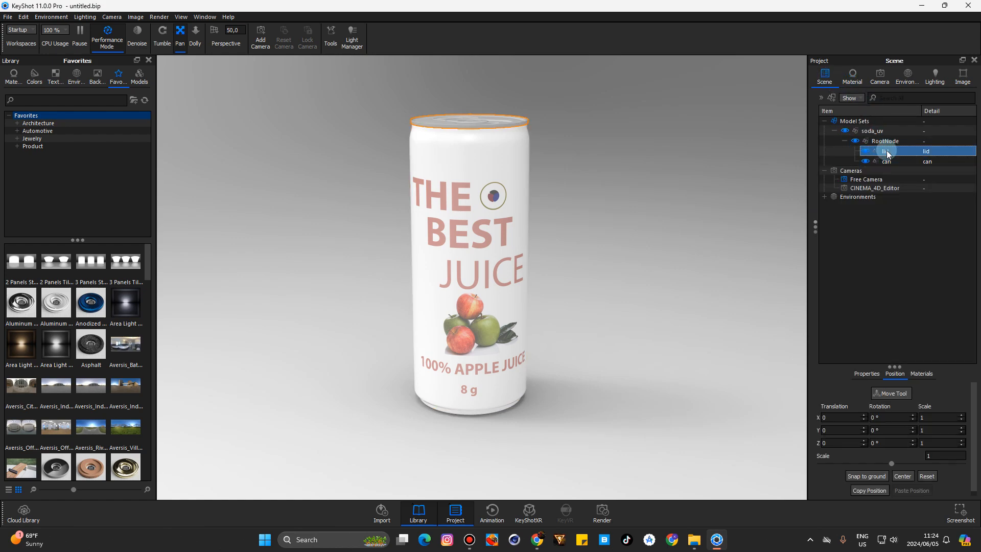
right_click(888, 151)
mouse_move(864, 158)
click(793, 157)
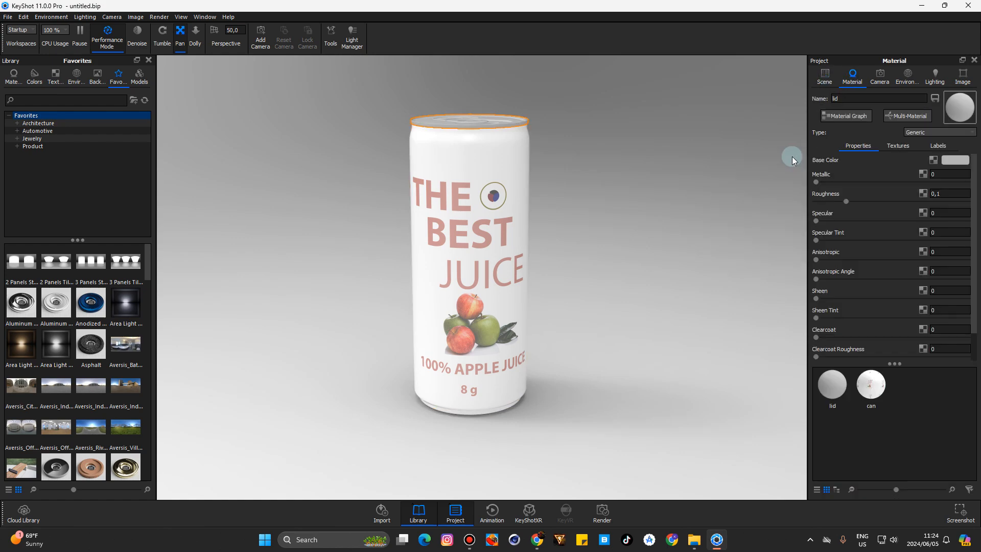
click(939, 134)
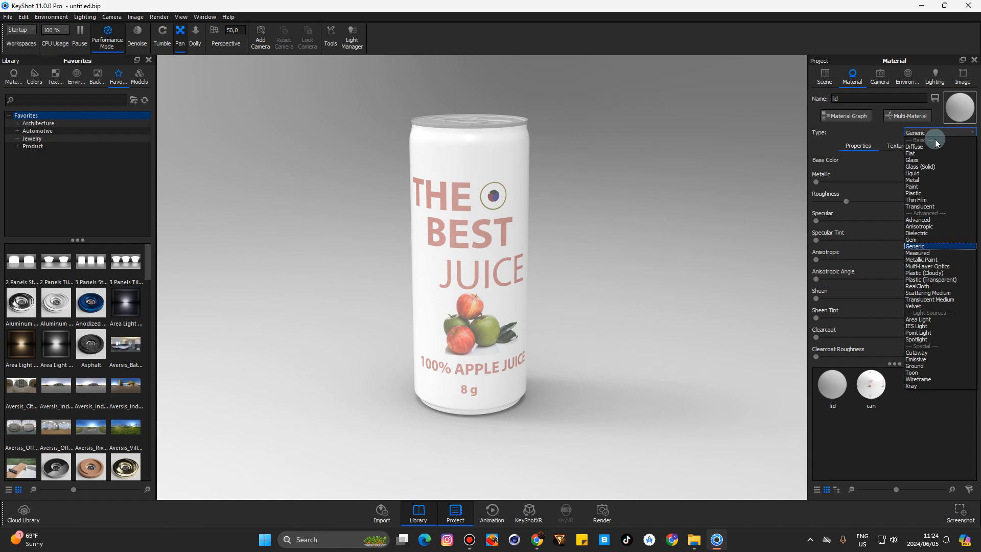
click(927, 259)
- Set the lid material's base color to a muted beige-grey, RGB 156, 149, 133
click(968, 165)
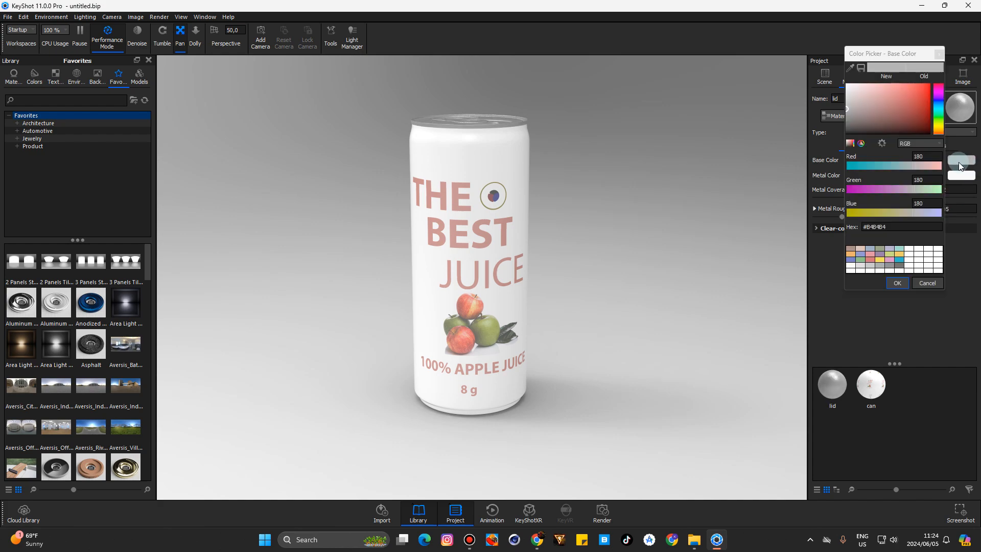
click(930, 119)
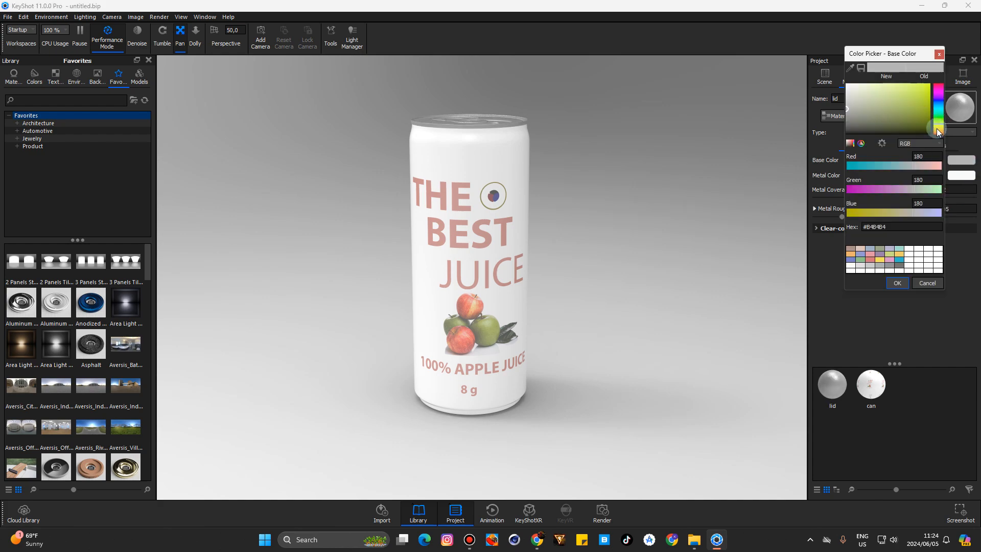
drag(937, 122, 938, 128)
click(906, 100)
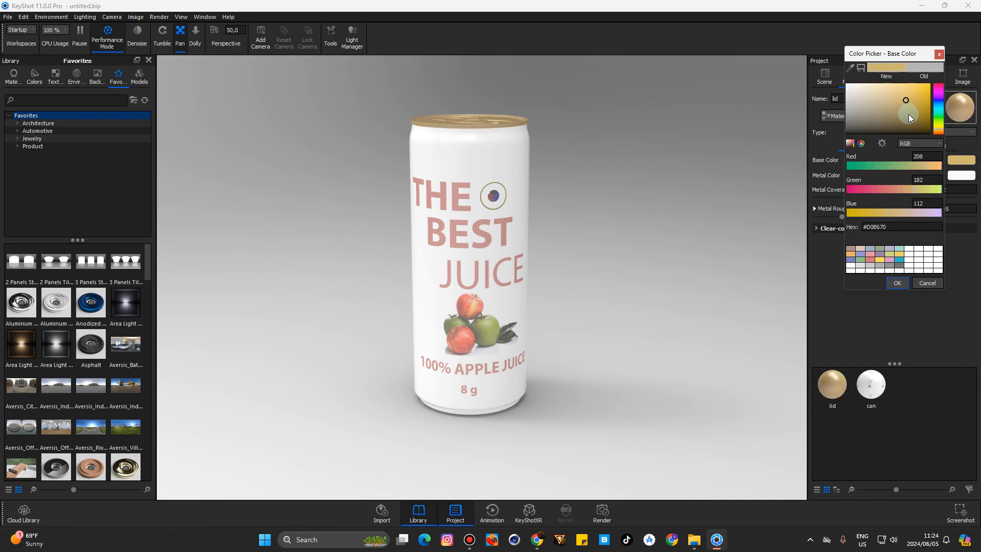
click(889, 114)
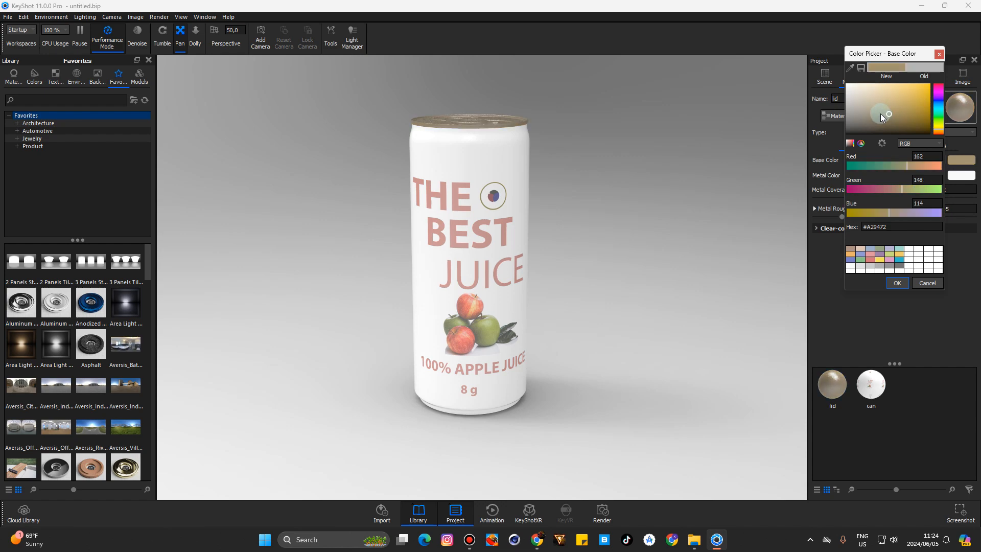
drag(881, 115, 867, 117)
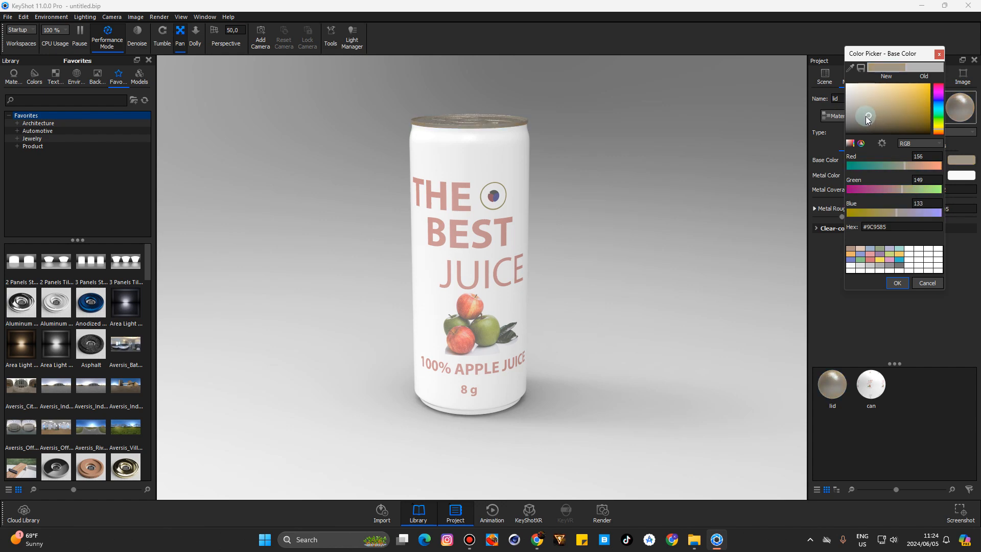
click(898, 283)
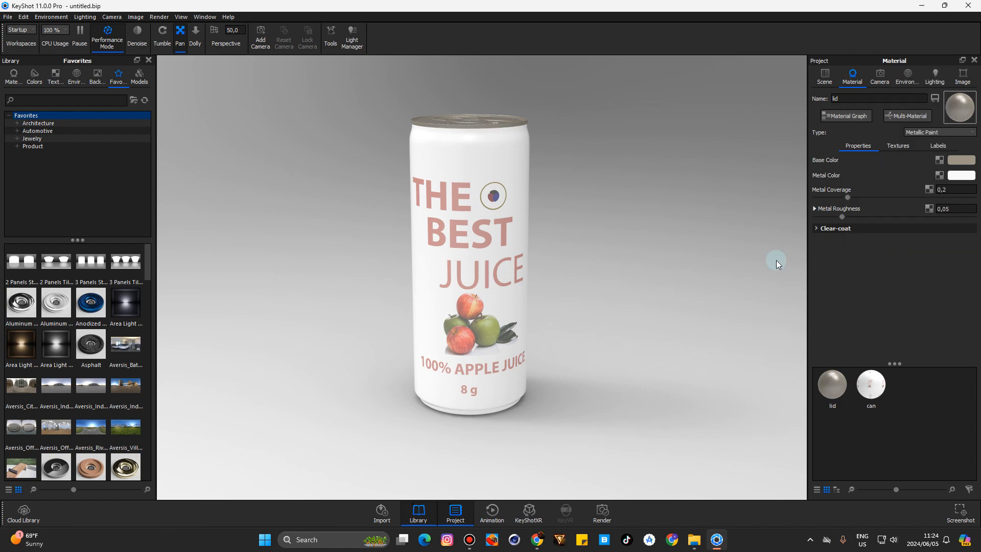
- Apply the Aversis_Industrial-kitchen_3k interior environment to the scene
scroll(596, 308, down, 2)
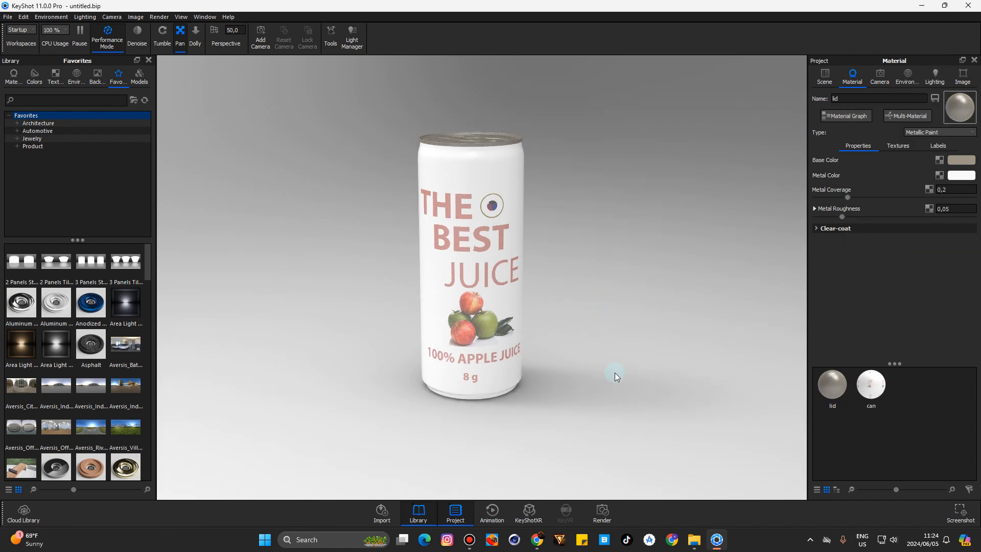
key(Escape)
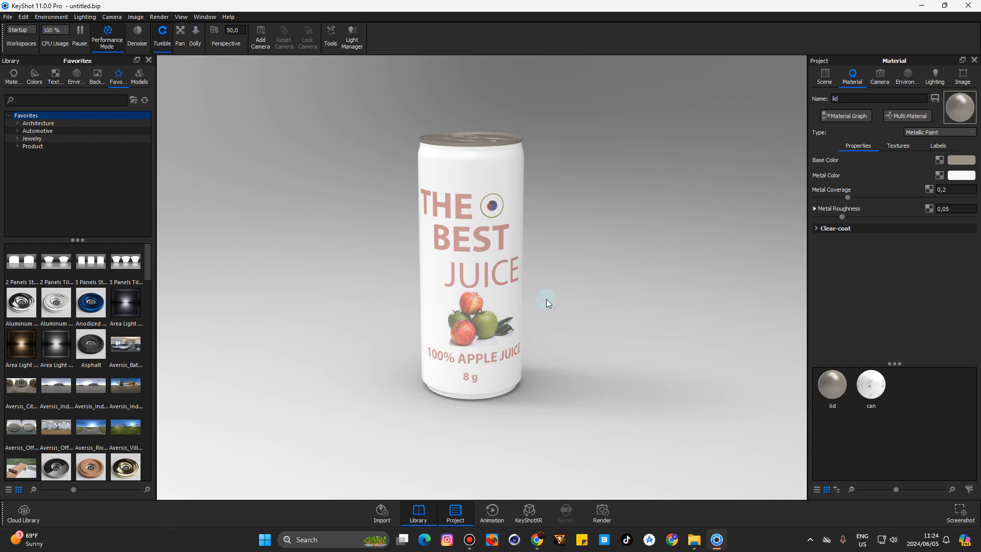
scroll(554, 323, down, 3)
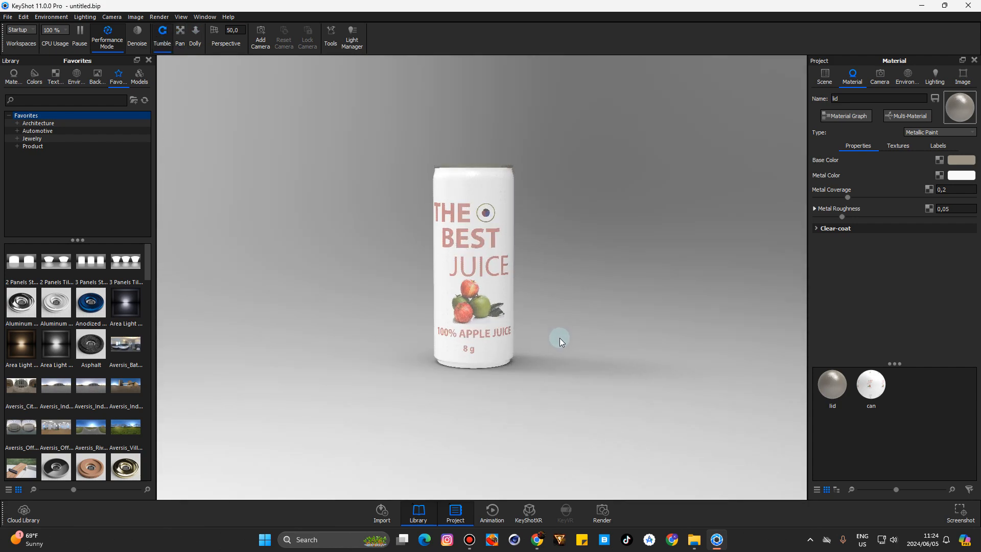
scroll(560, 339, up, 1)
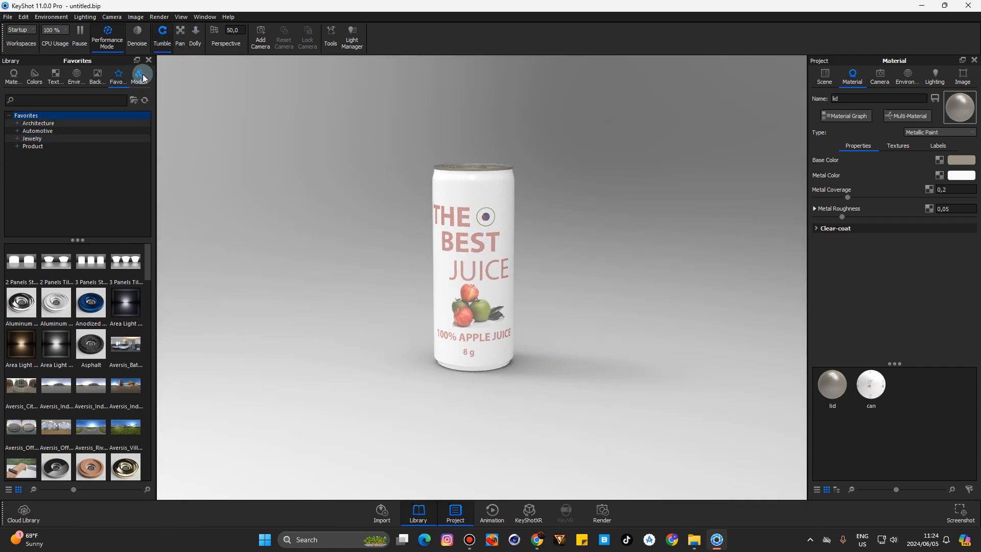
click(76, 76)
click(95, 262)
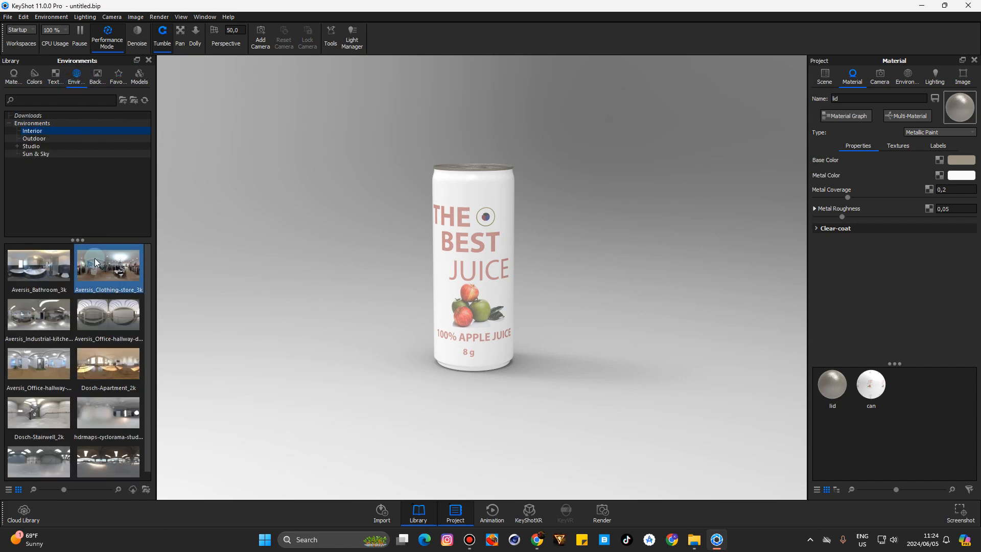
mouse_move(95, 262)
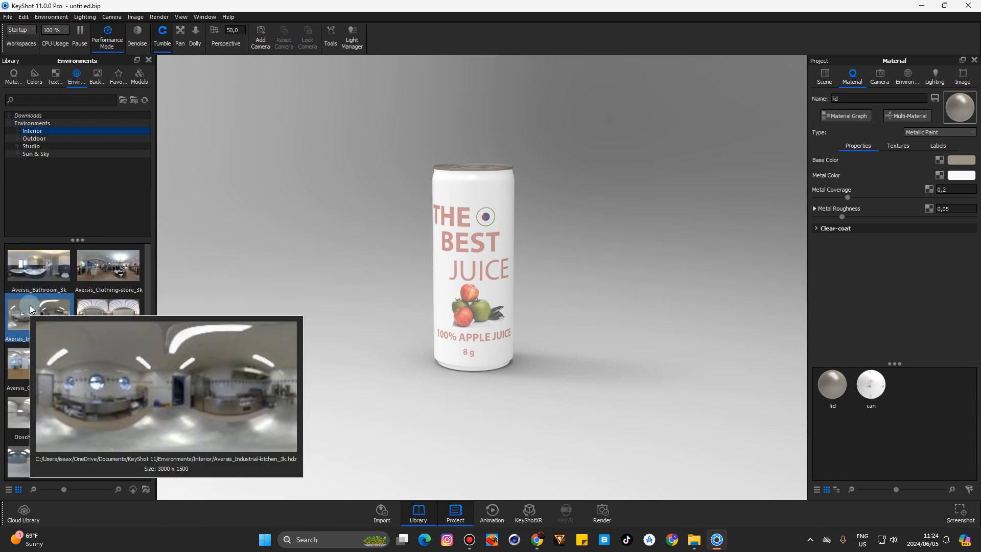
drag(39, 315, 230, 246)
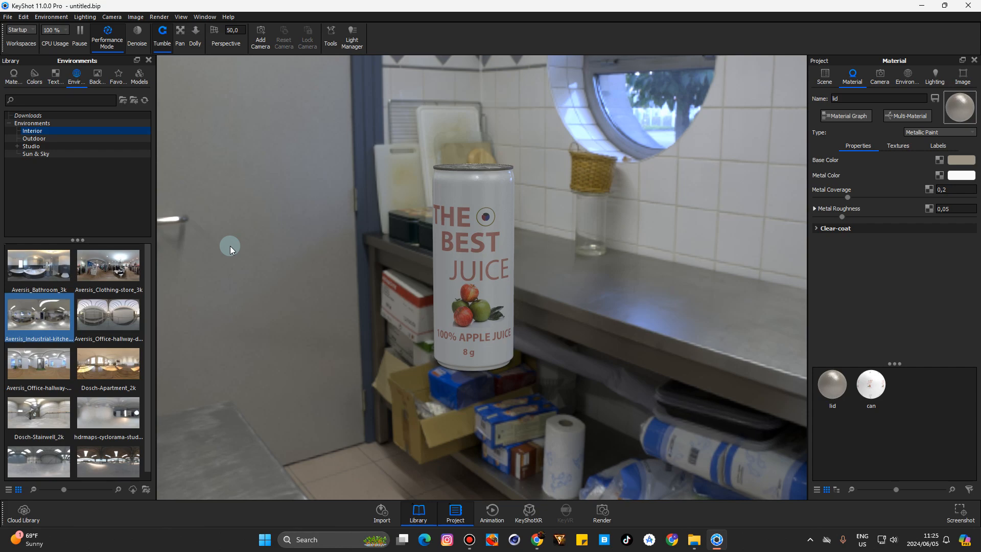
- Use a dark grey background color, RGB 72, 70, 70, for the environment and turn on ground reflections
click(908, 76)
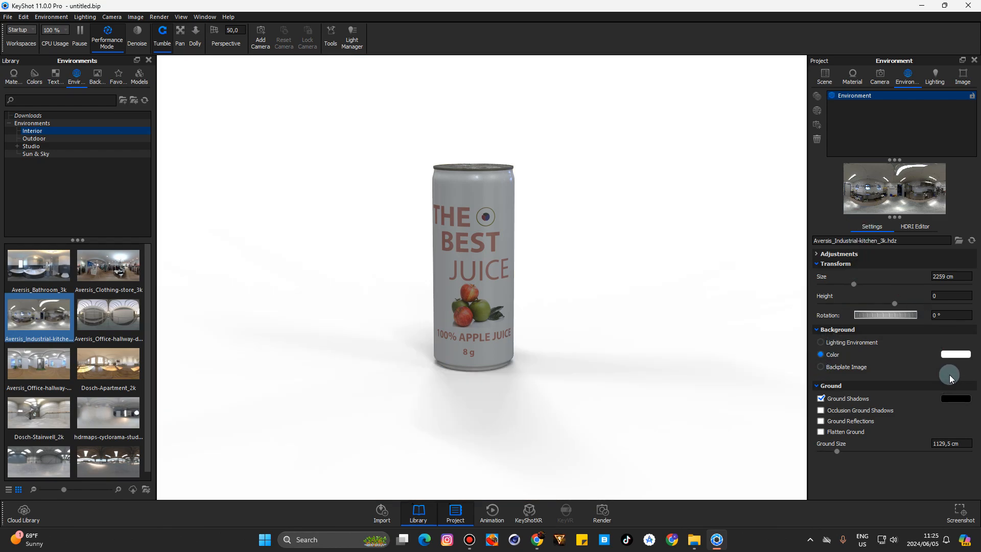
click(955, 354)
drag(852, 121, 852, 132)
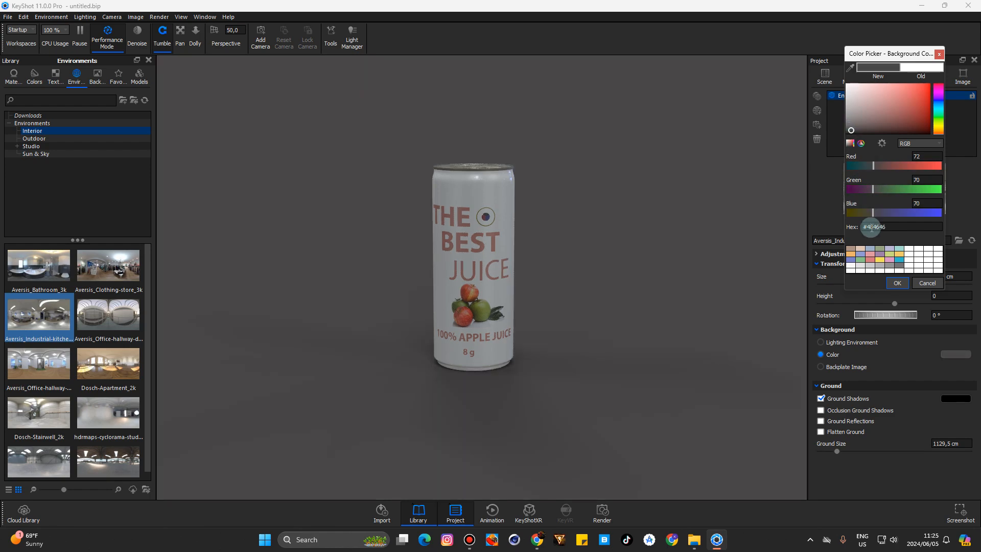
click(889, 284)
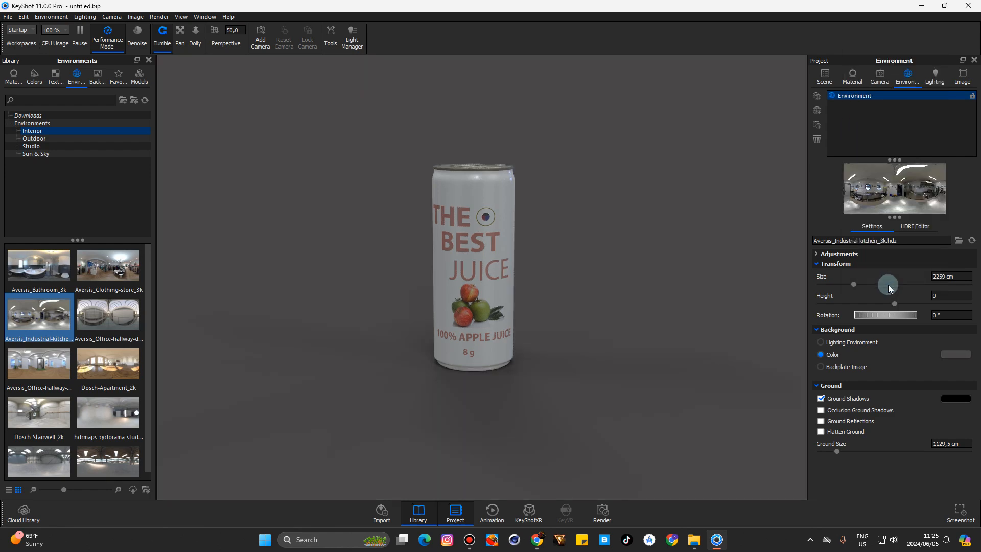
click(821, 422)
- Switch the scene's lighting preset to Product
click(940, 77)
click(865, 119)
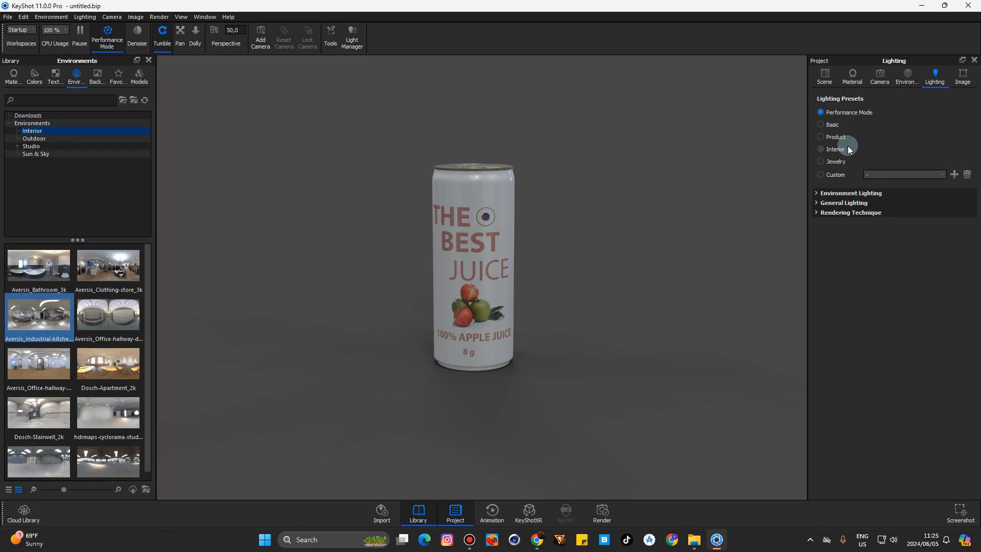
click(820, 138)
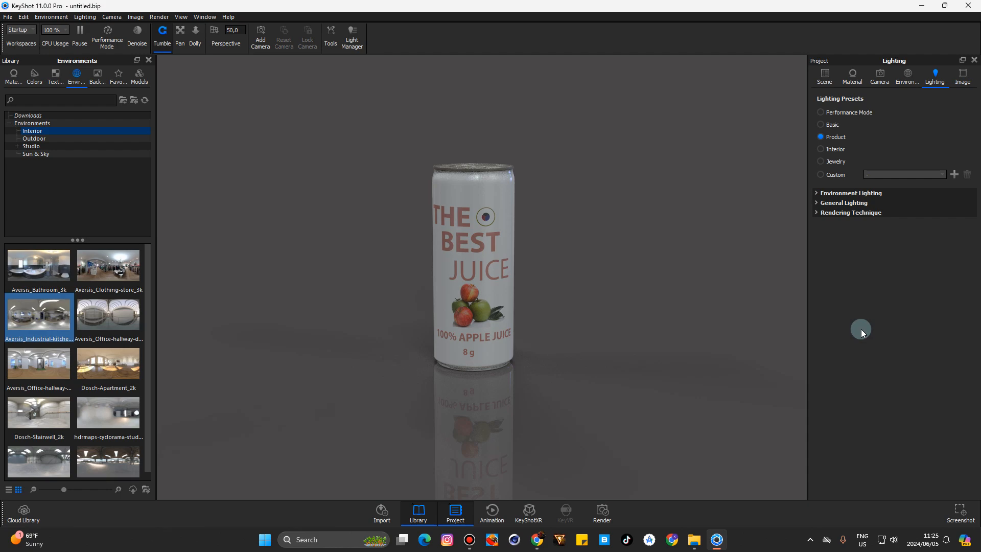
- Copy the can material's base color texture, can_uv.png, to its Bump channel, and switch the bump texture off to compare the label
click(849, 77)
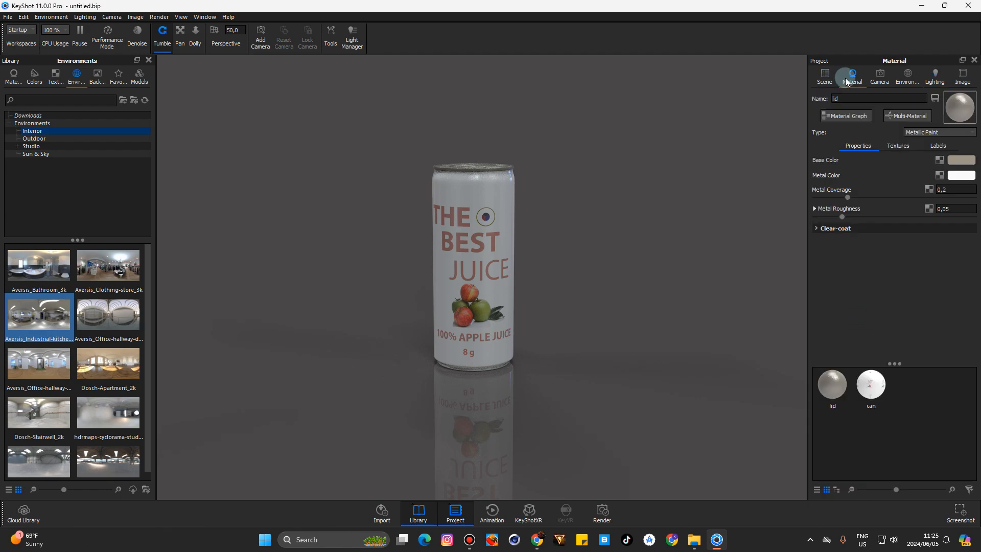
click(903, 149)
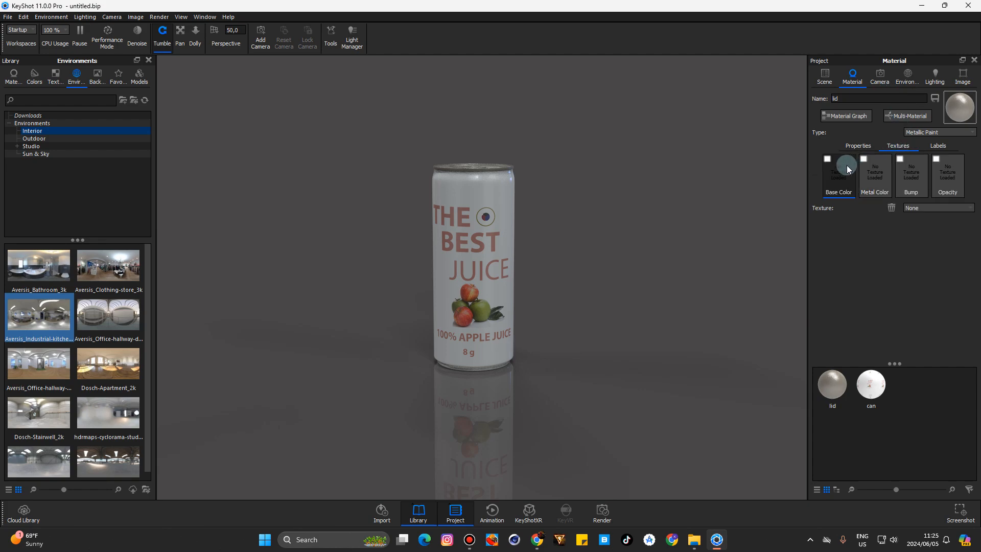
click(838, 184)
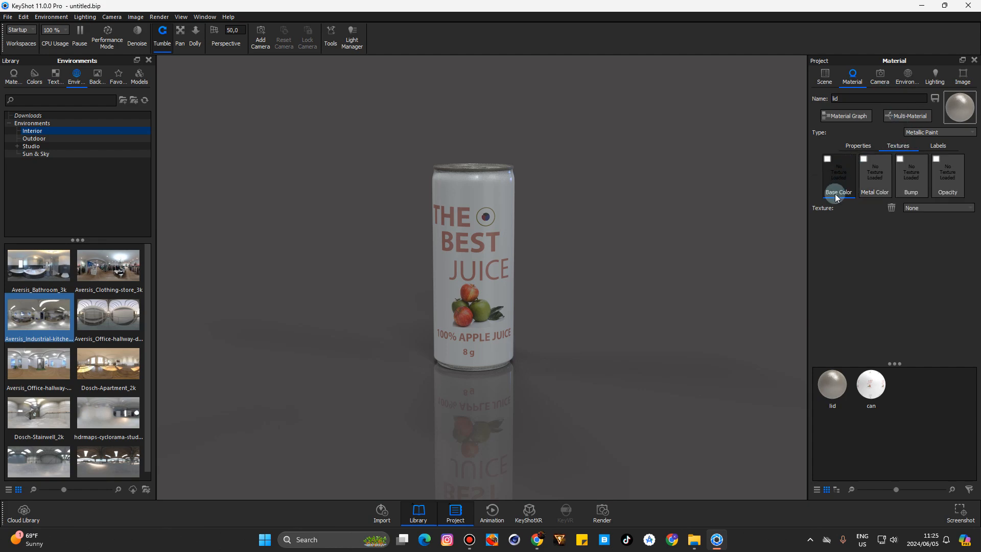
click(870, 384)
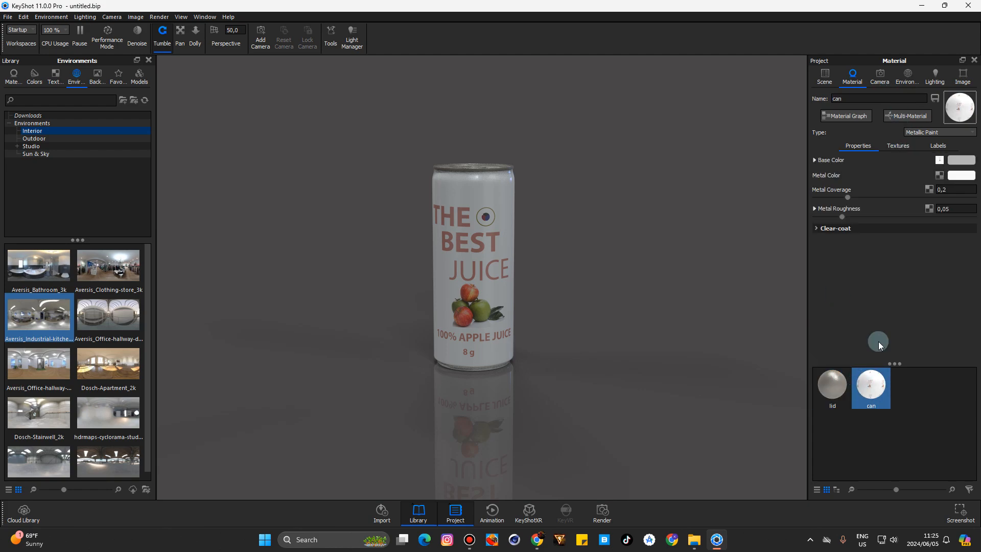
click(900, 146)
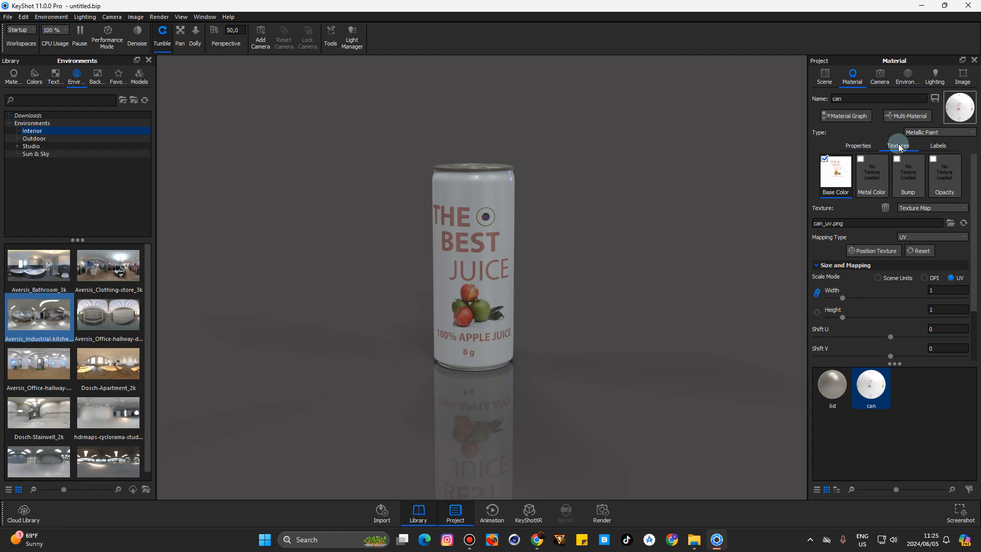
click(846, 179)
drag(846, 179, 904, 181)
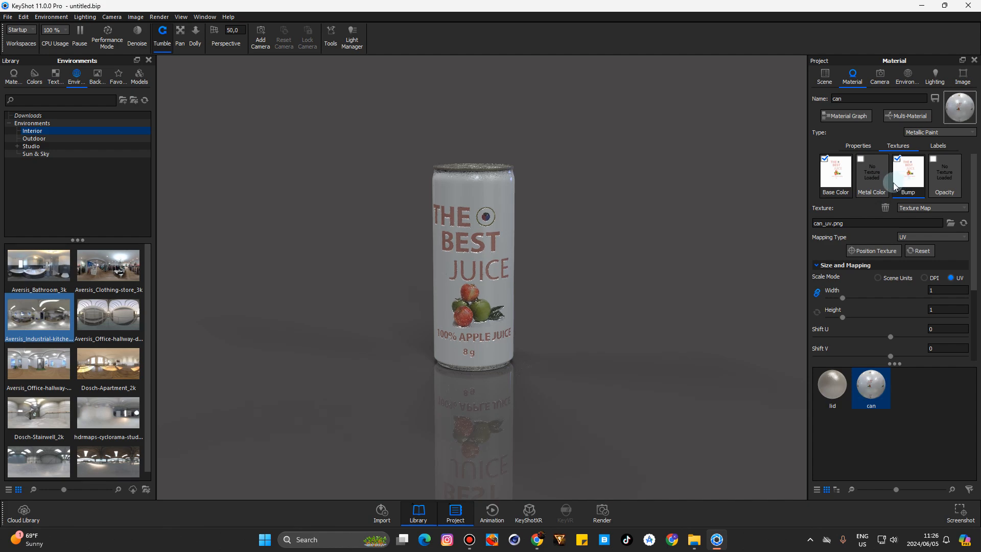
click(898, 159)
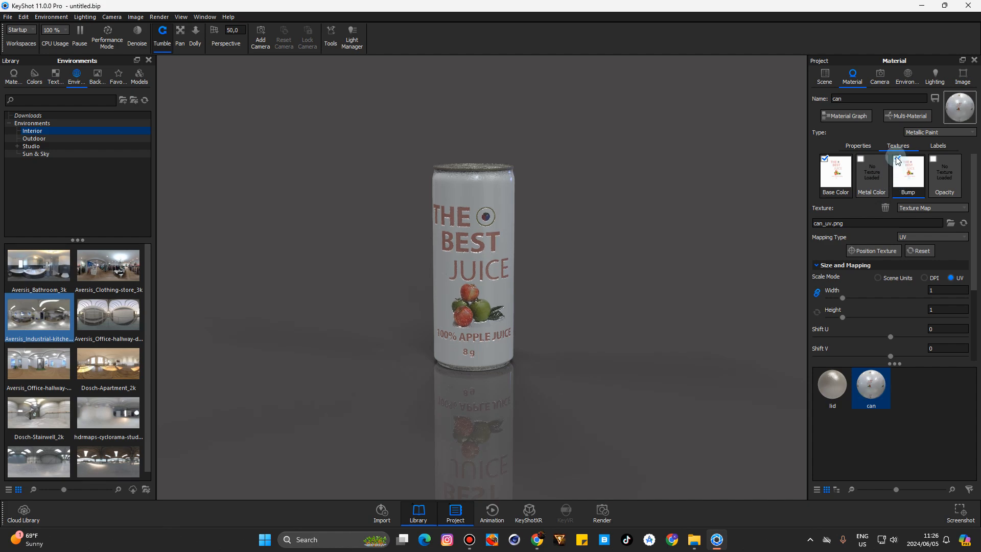
click(897, 158)
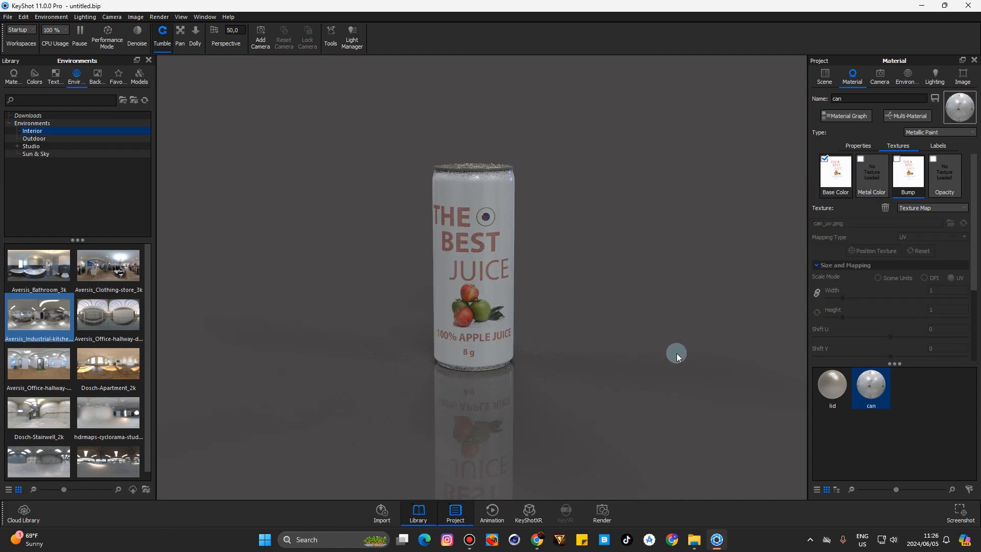